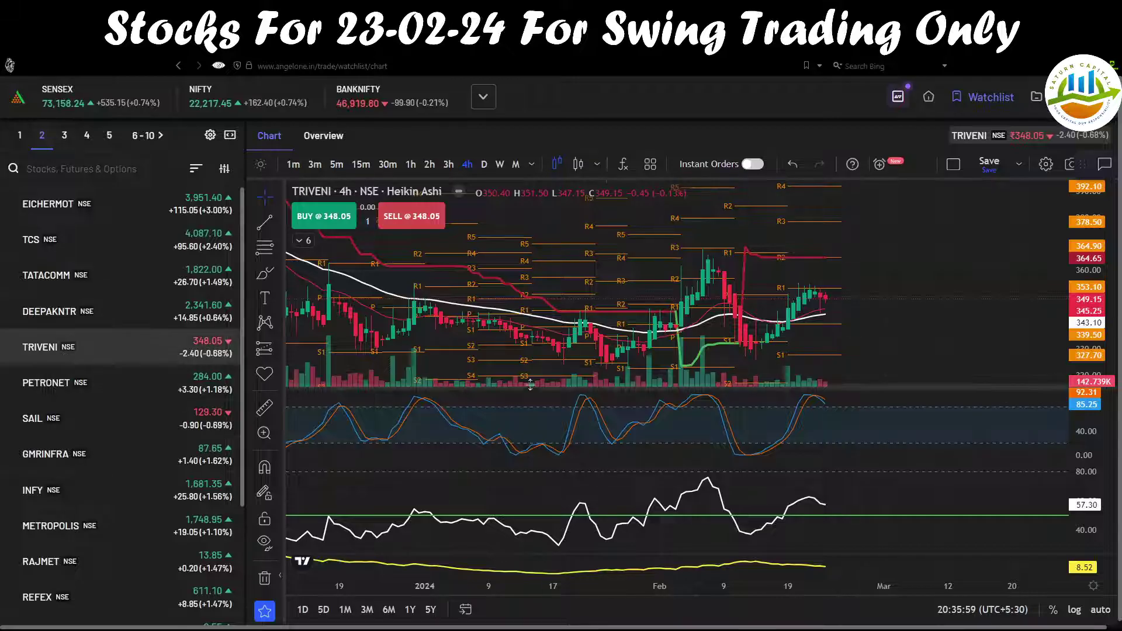
Examine TRIVENI's daily chart, and check the TRIVENI ENGINEERING row of 21-02-24 in the OUR PERFORMANCE trading journal
left_click(485, 164)
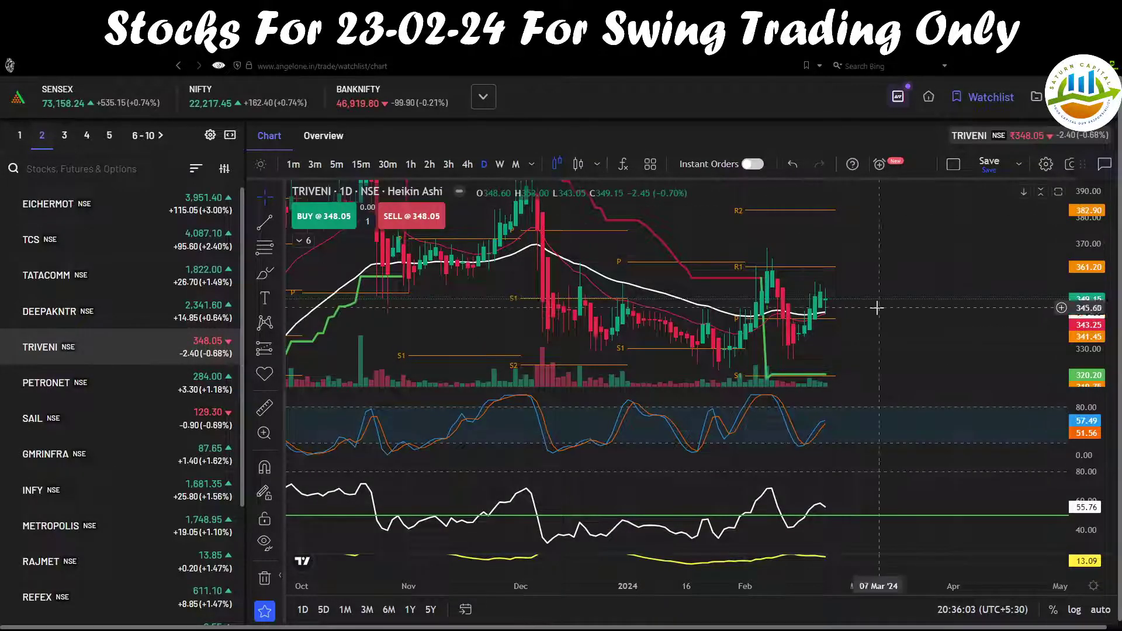
scroll(806, 307, "up", 1)
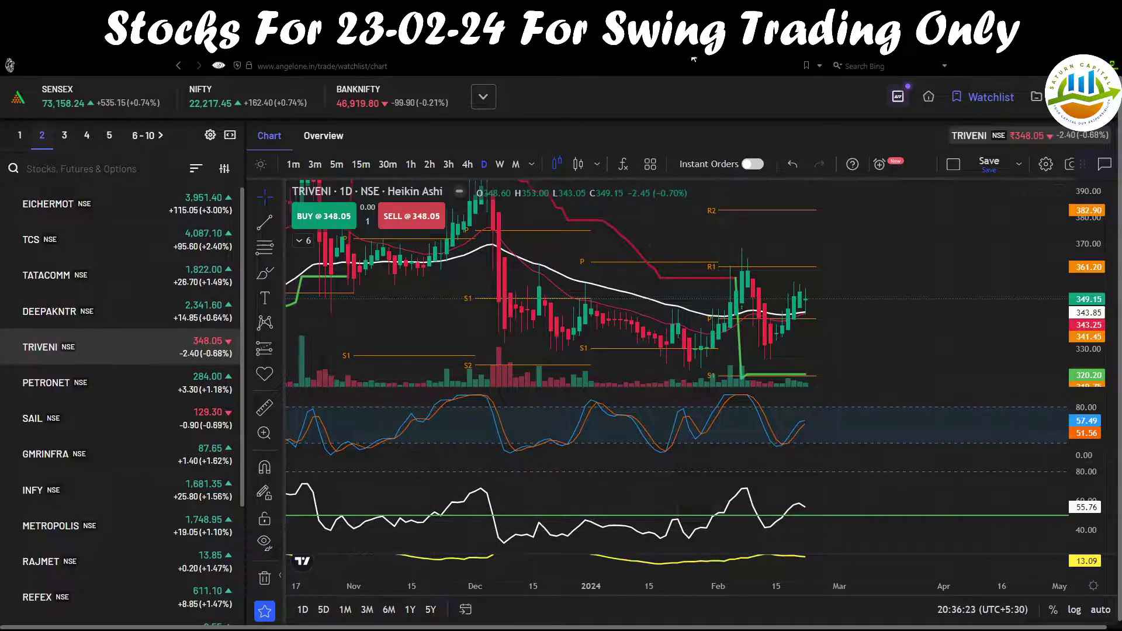
key("ctrl+Tab")
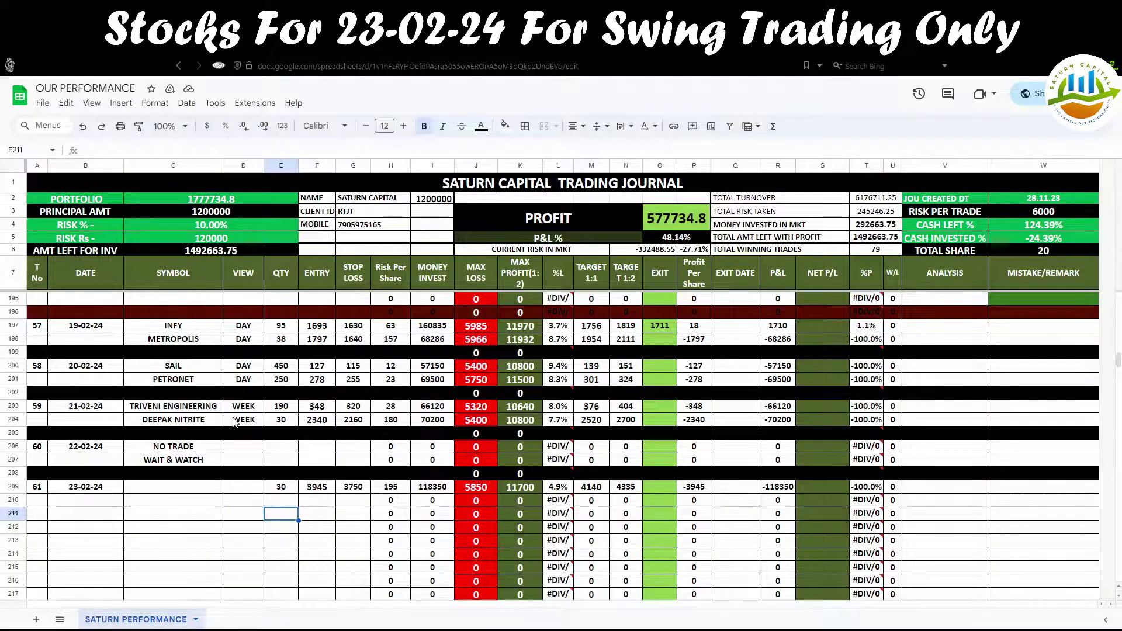
left_click_drag(228, 414, 256, 414)
left_click_drag(361, 411, 345, 413)
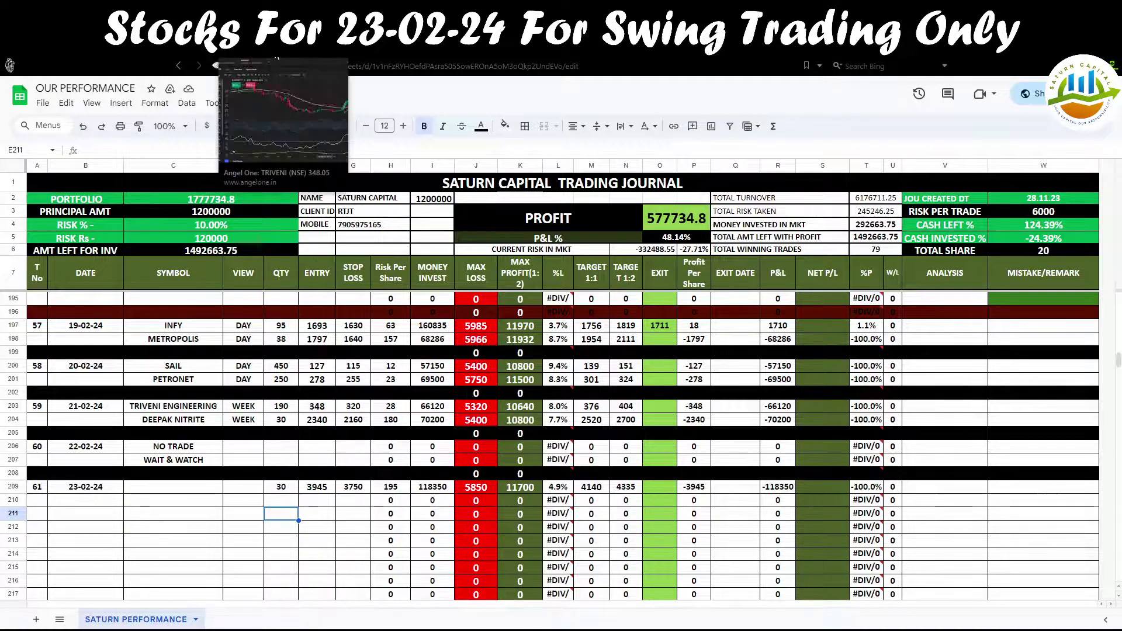
On TRIVENI's 30-minute chart in Angel One, mark the 21 Feb dip with short pen strokes at the candles, moving average and both oscillators
left_click(277, 58)
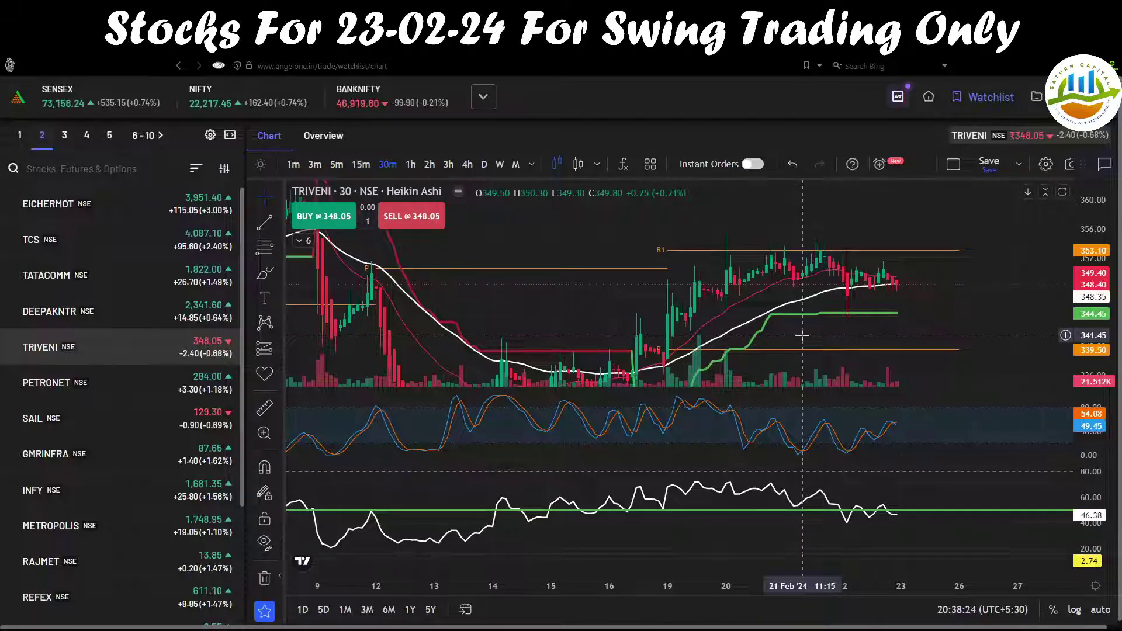
left_click(805, 276)
mouse_move(799, 278)
left_mouse_down()
mouse_move(812, 275)
mouse_move(816, 297)
left_mouse_up()
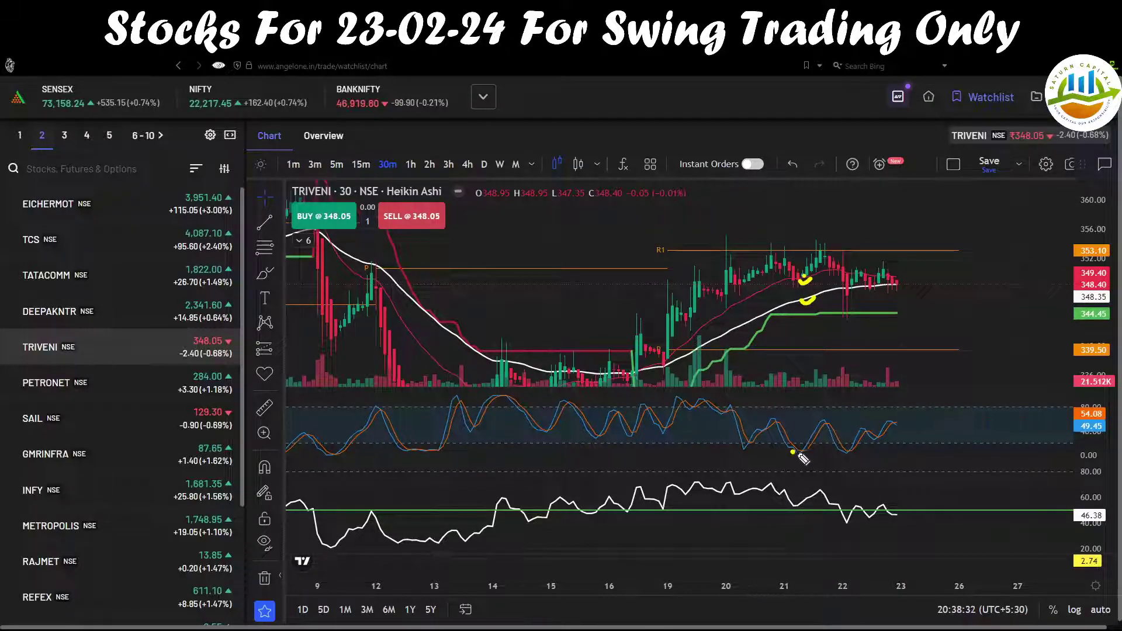
left_click_drag(792, 452, 806, 440)
left_click_drag(790, 503, 808, 492)
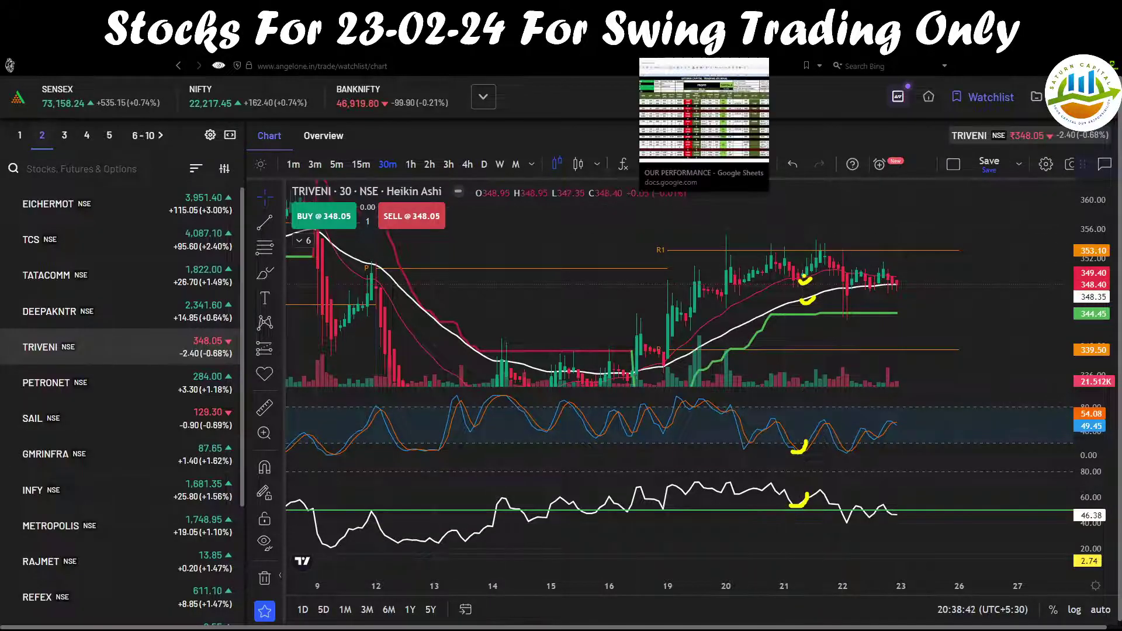
In the trading journal, set the TRIVENI ENGINEERING entry price to 349.75 and check that trade's max loss and max profit
left_click(695, 47)
left_click(320, 410)
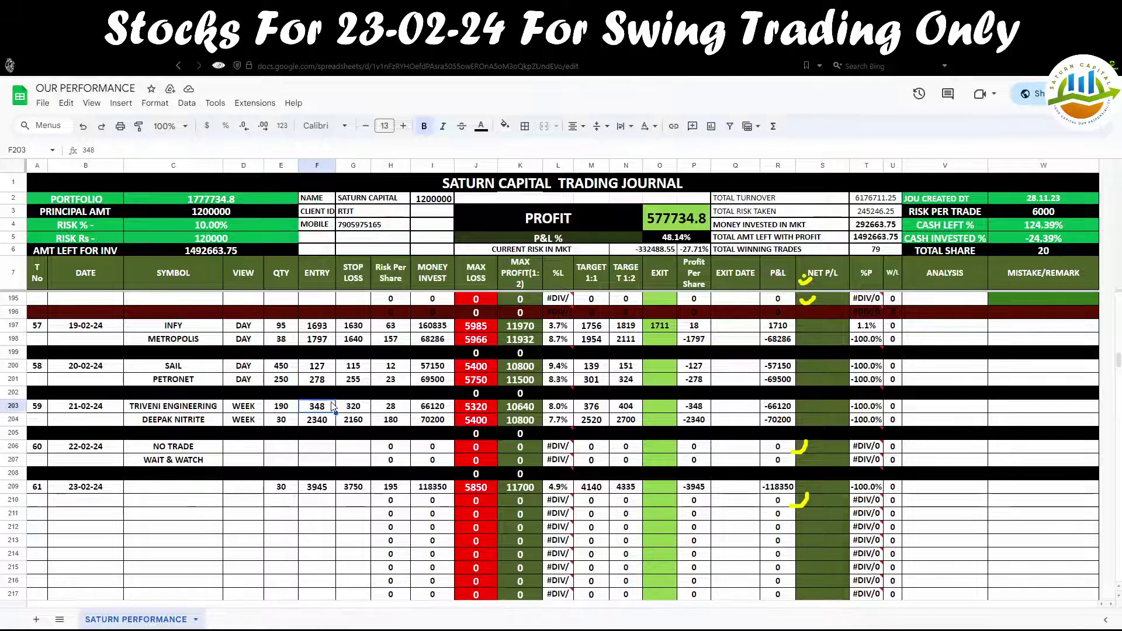
type("349.75")
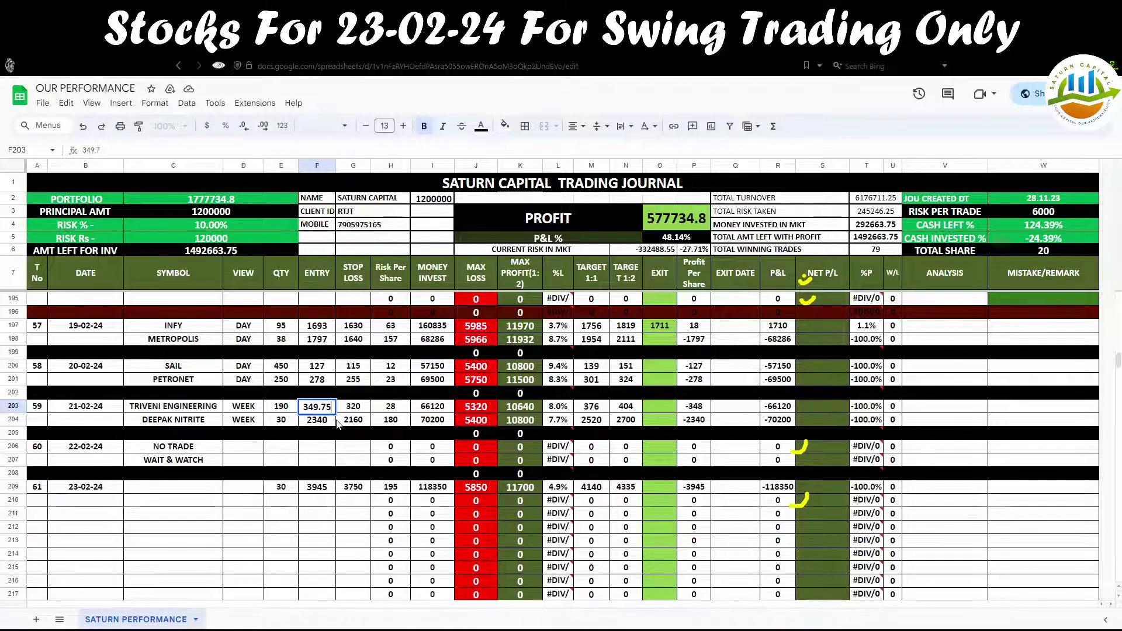
left_click(271, 447)
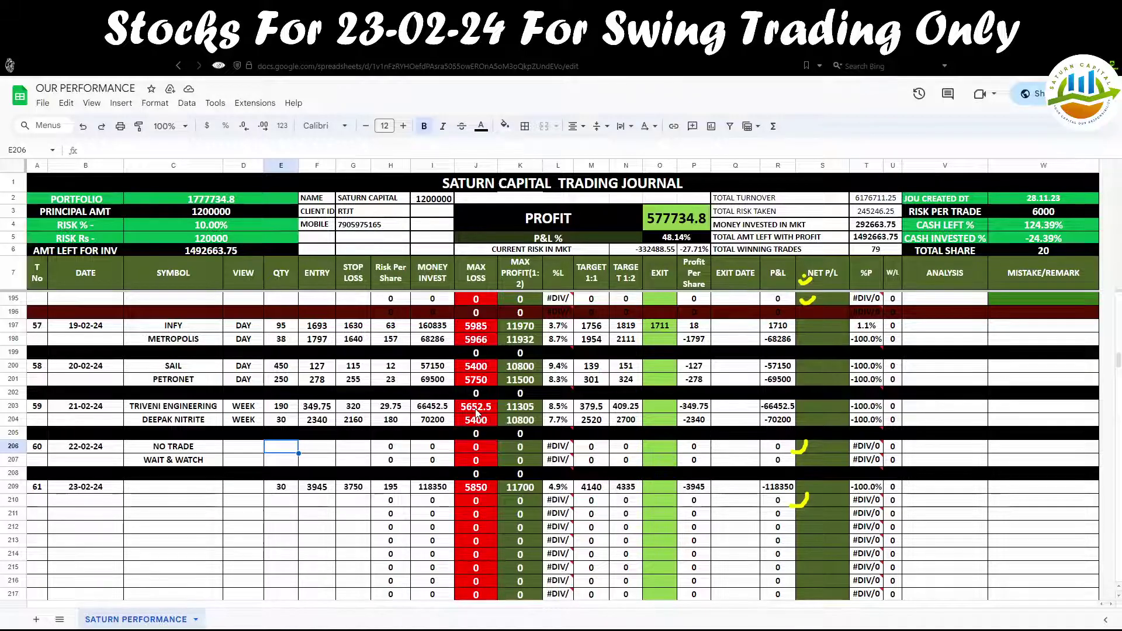
left_click(476, 411)
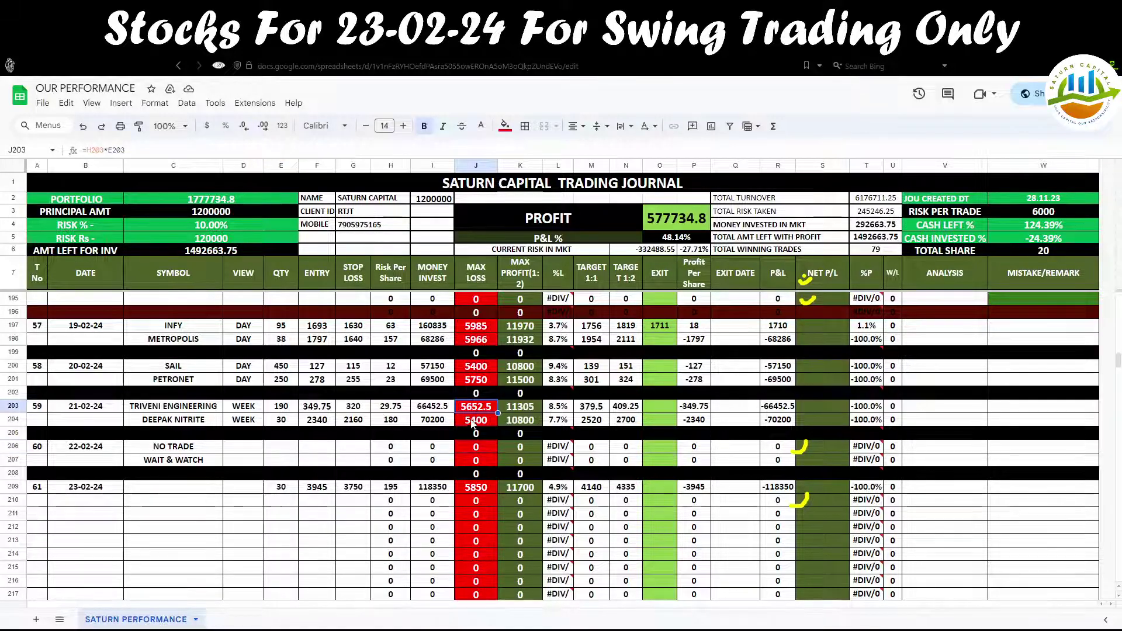
left_click(517, 409)
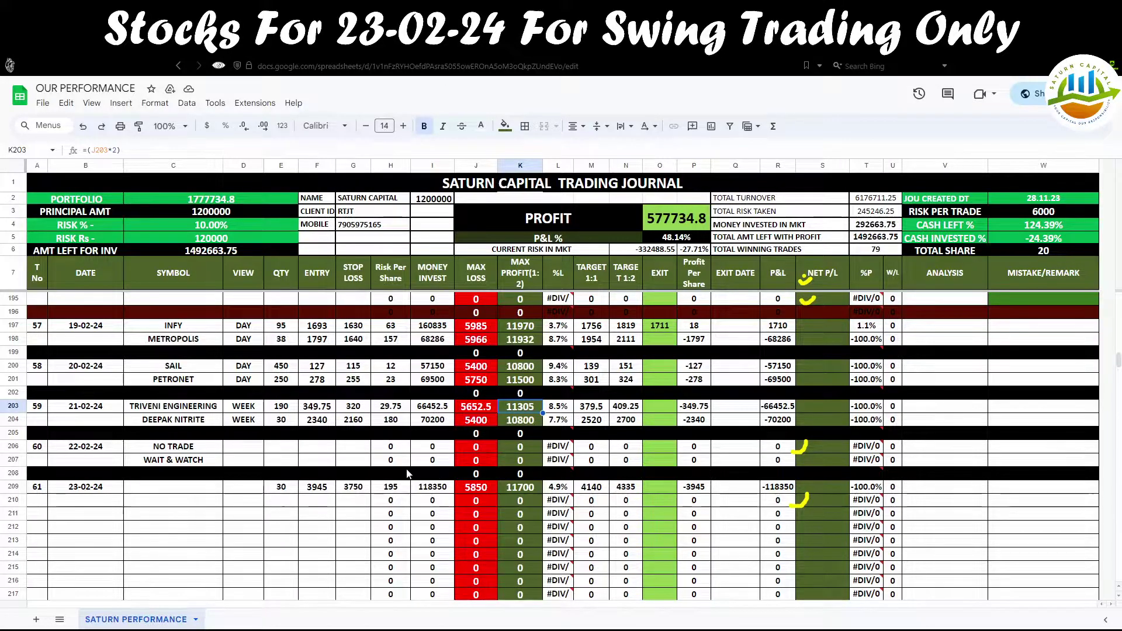
Examine DEEPAKNTR's Angel One chart on the daily and 30-minute timeframes, adjusting the price scale for the 30-minute view
left_click(187, 424)
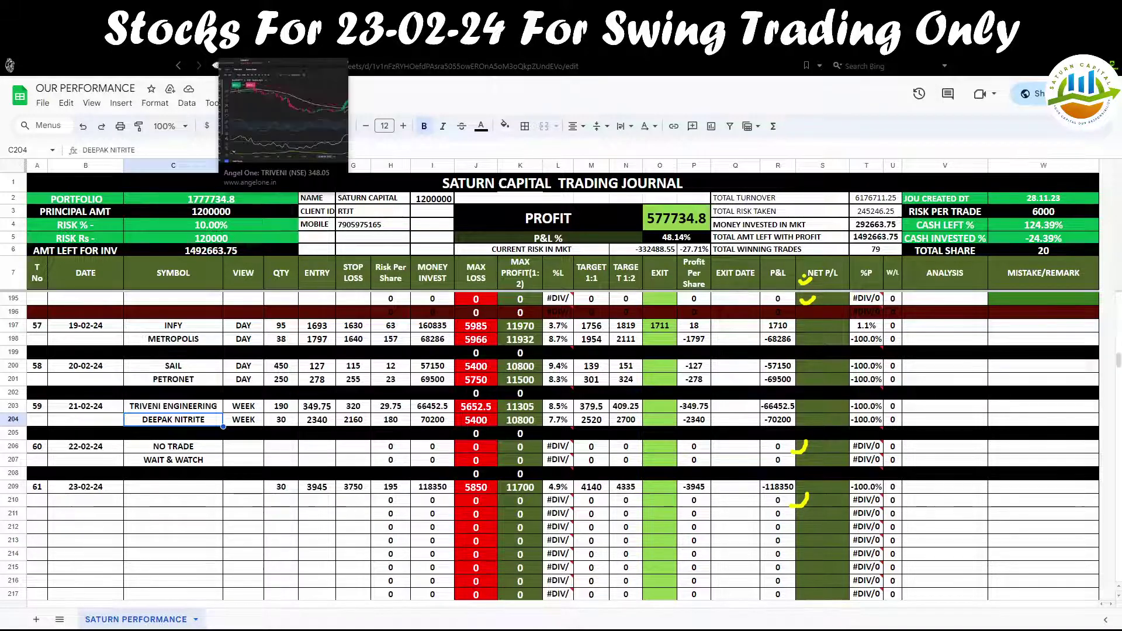
left_click(281, 42)
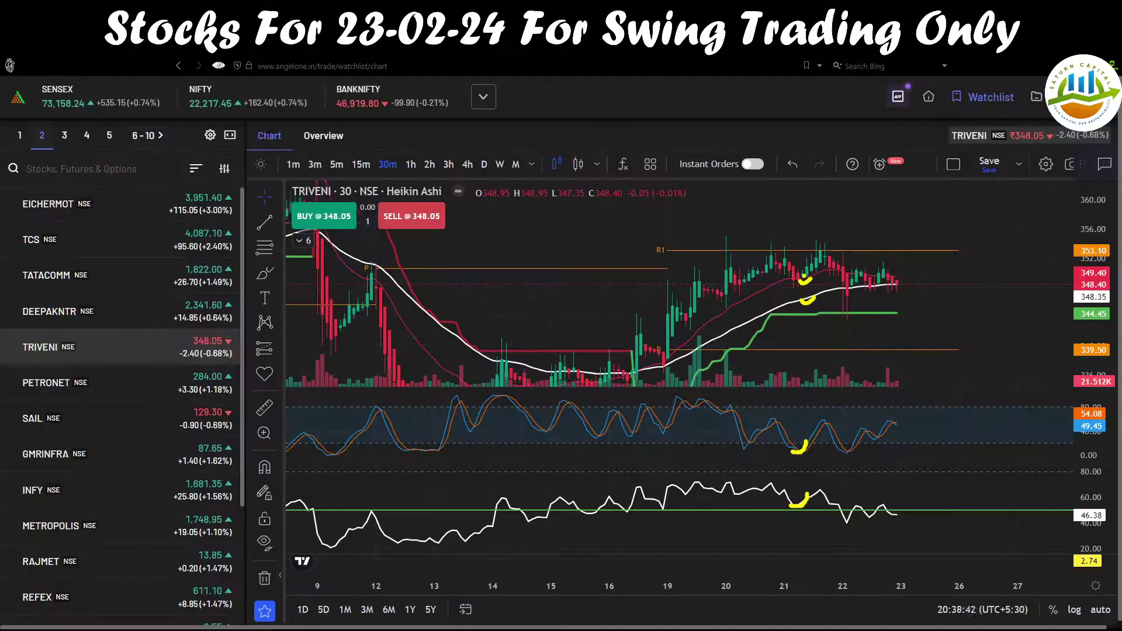
left_click(53, 315)
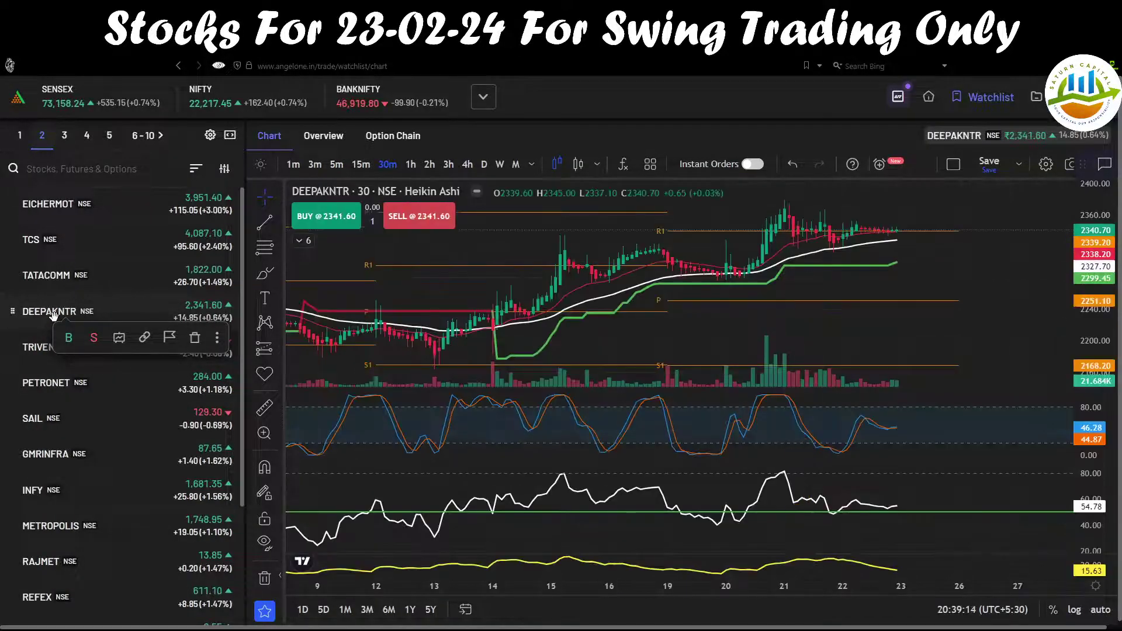
left_click(485, 164)
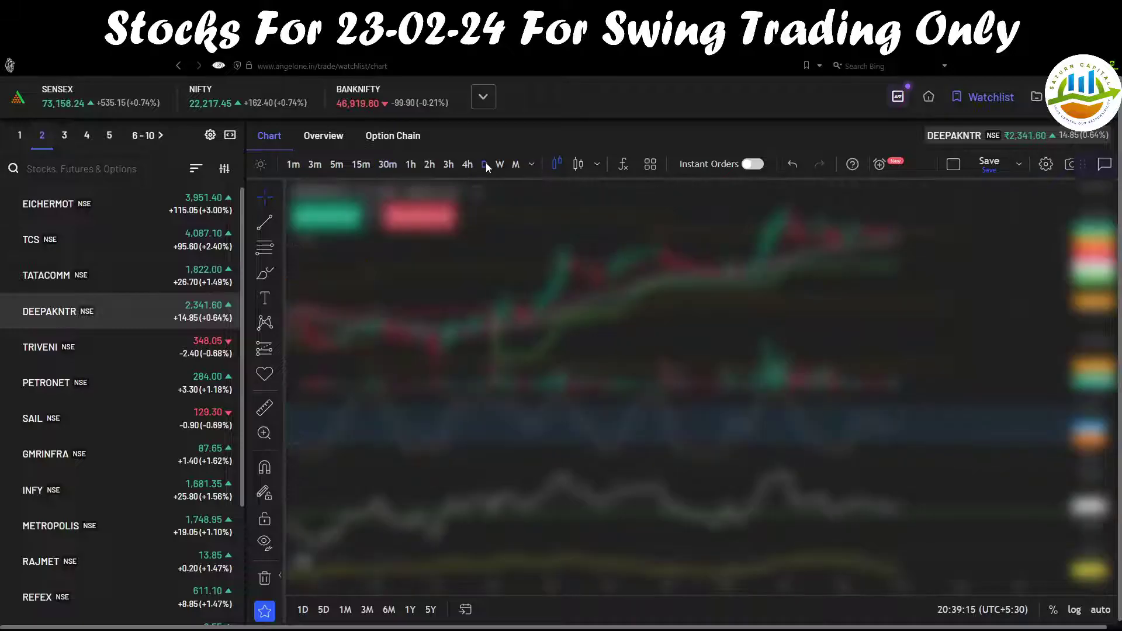
scroll(993, 310, "up", 3)
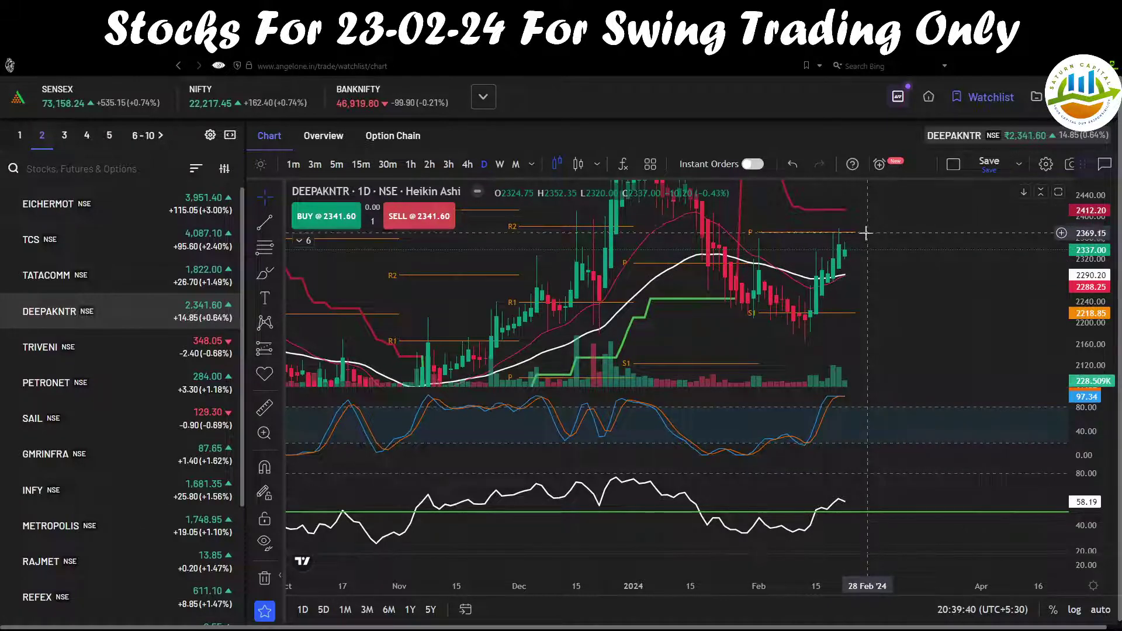
left_click(386, 165)
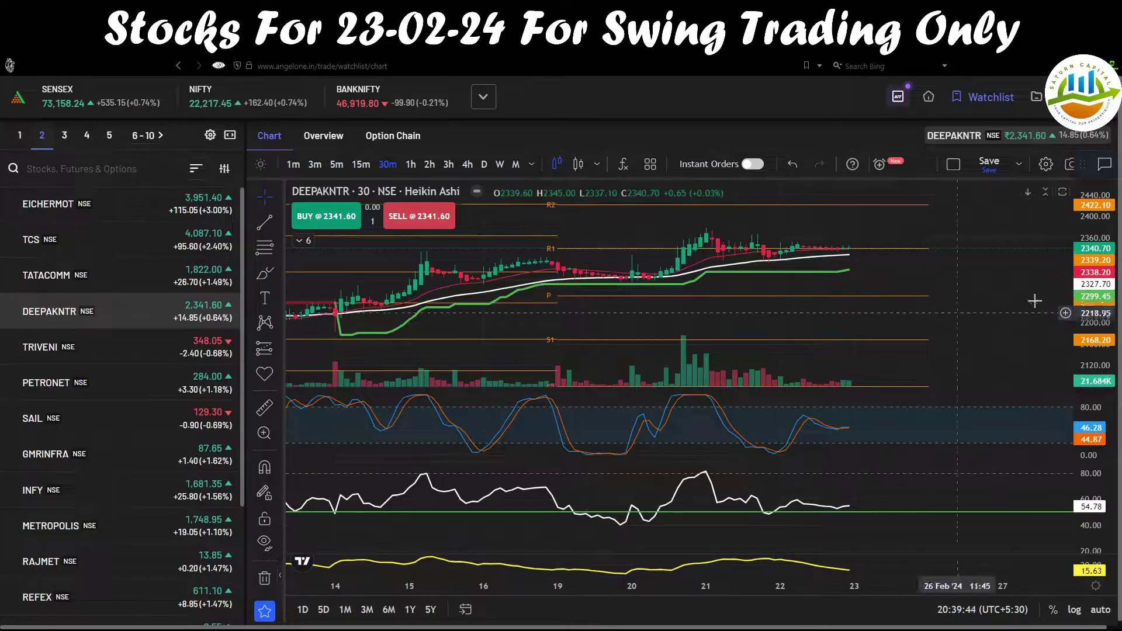
left_click_drag(1081, 301, 1091, 325)
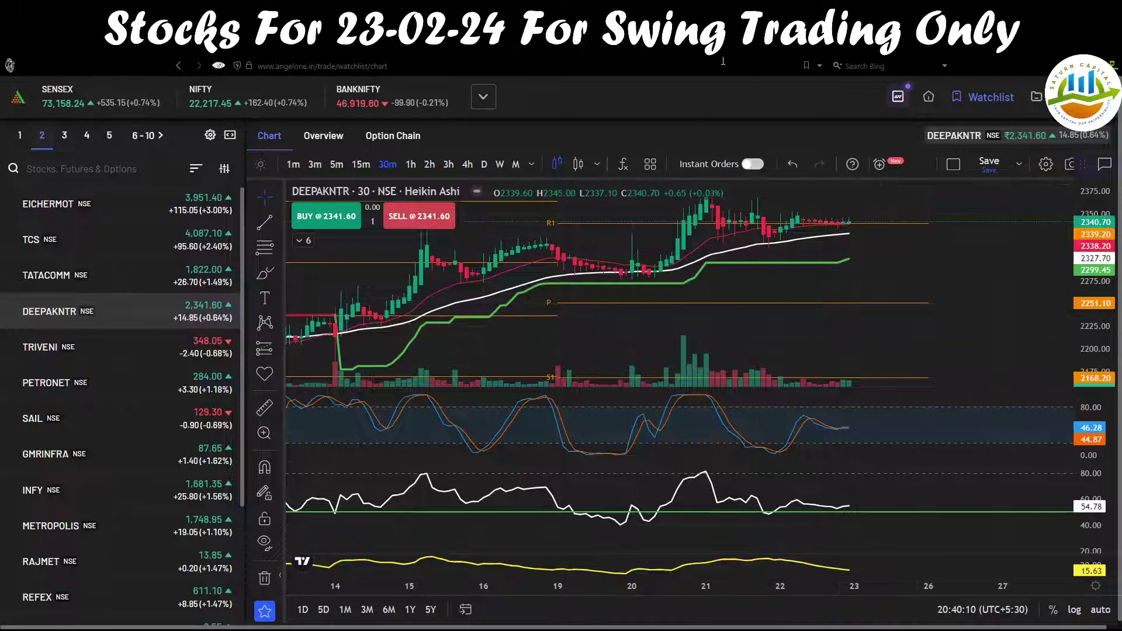
In the trading journal, set the DEEPAK NITRITE entry price to 2332 and check that trade's max loss and loss percentage
left_click(701, 58)
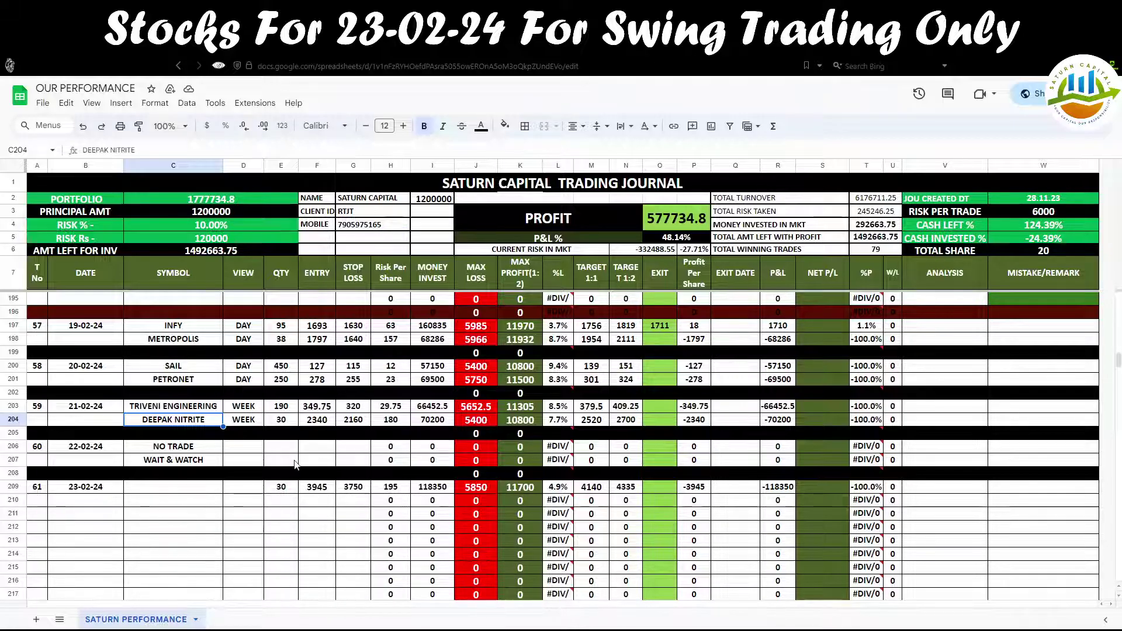
left_click(320, 420)
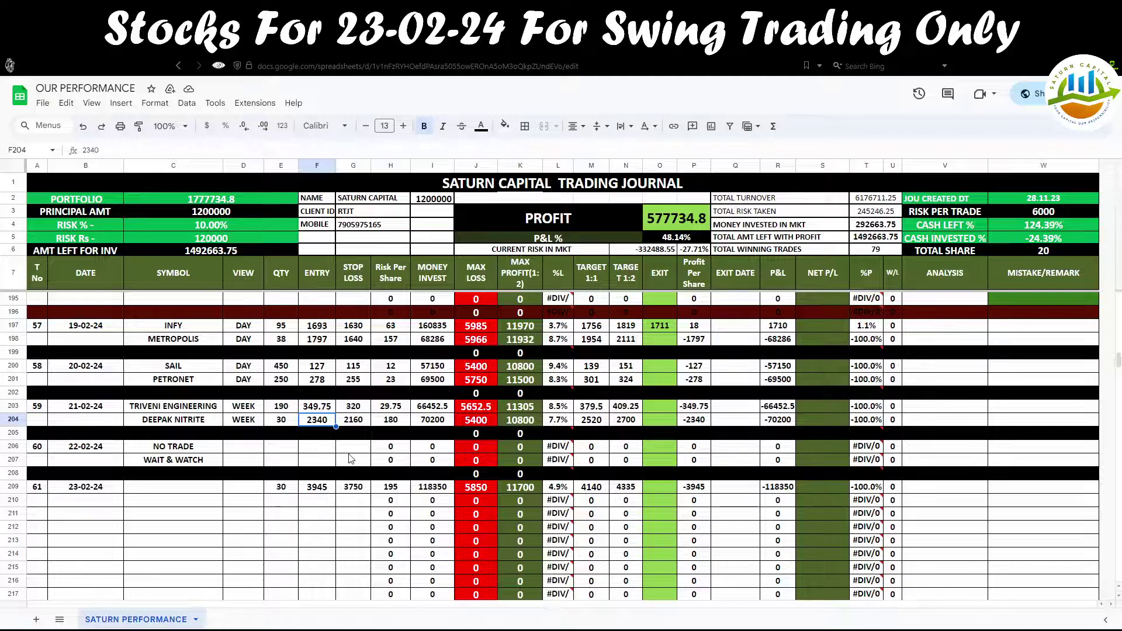
type("2332")
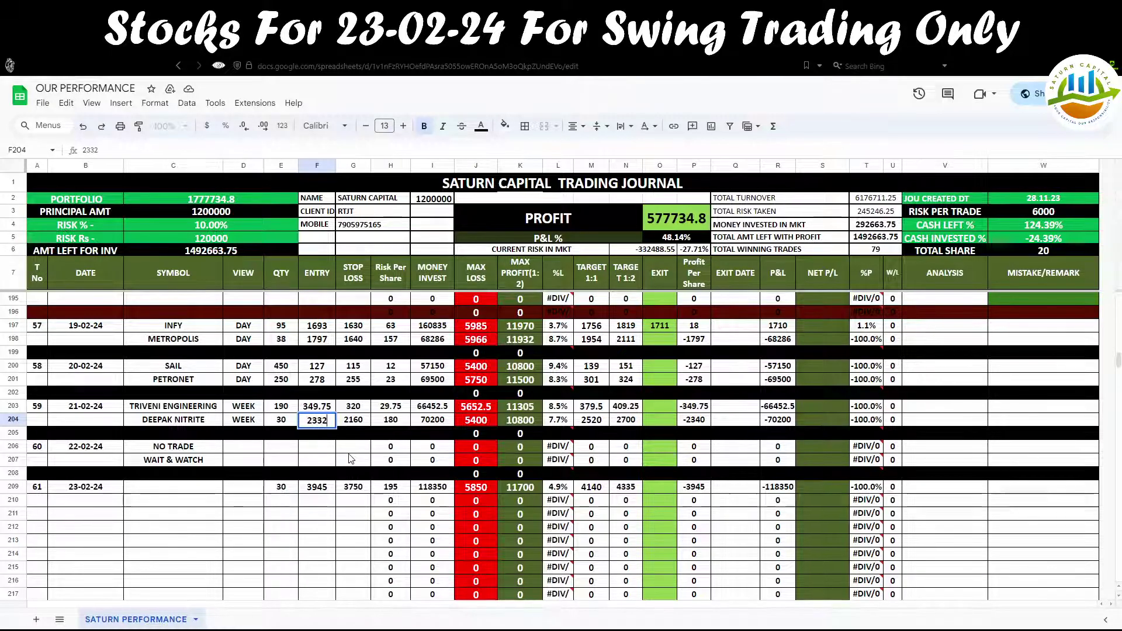
left_click(350, 452)
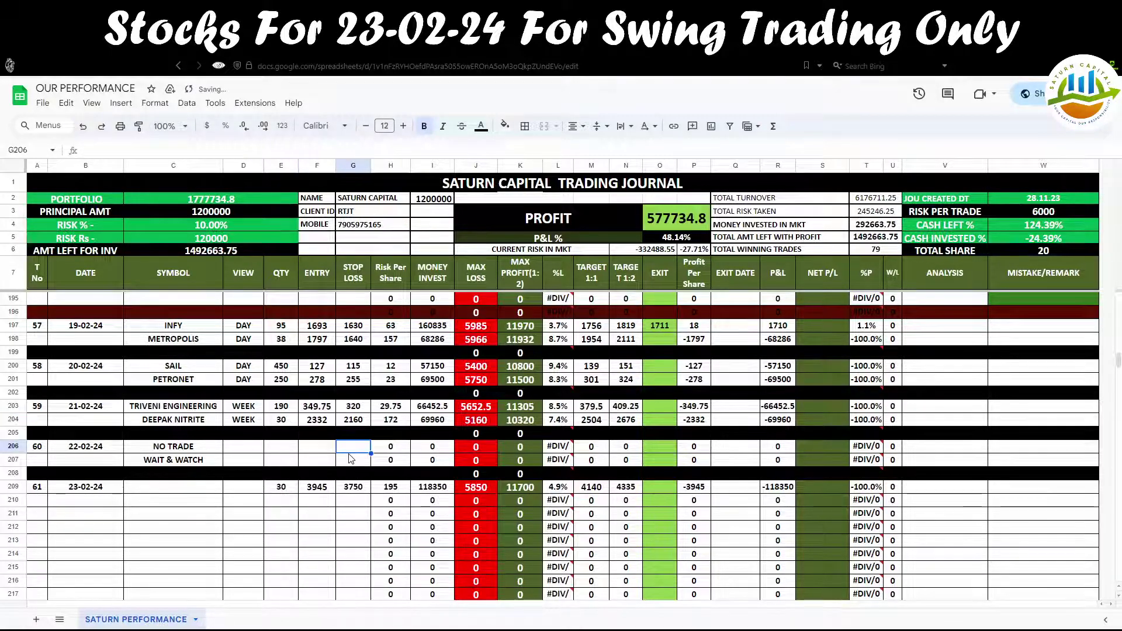
left_click(483, 424)
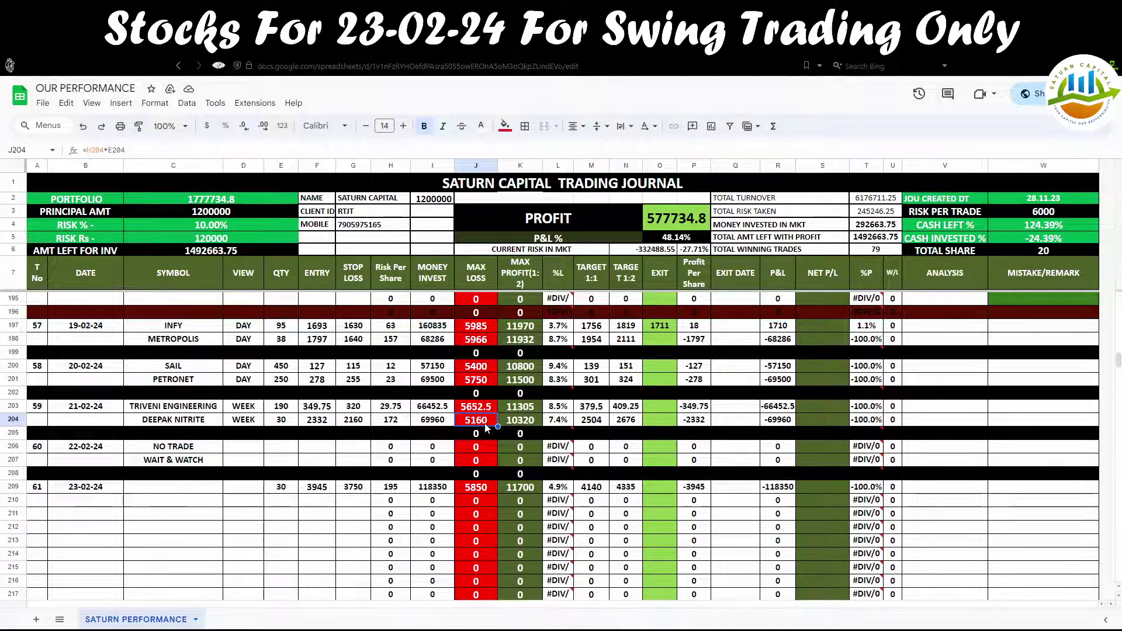
left_click(560, 425)
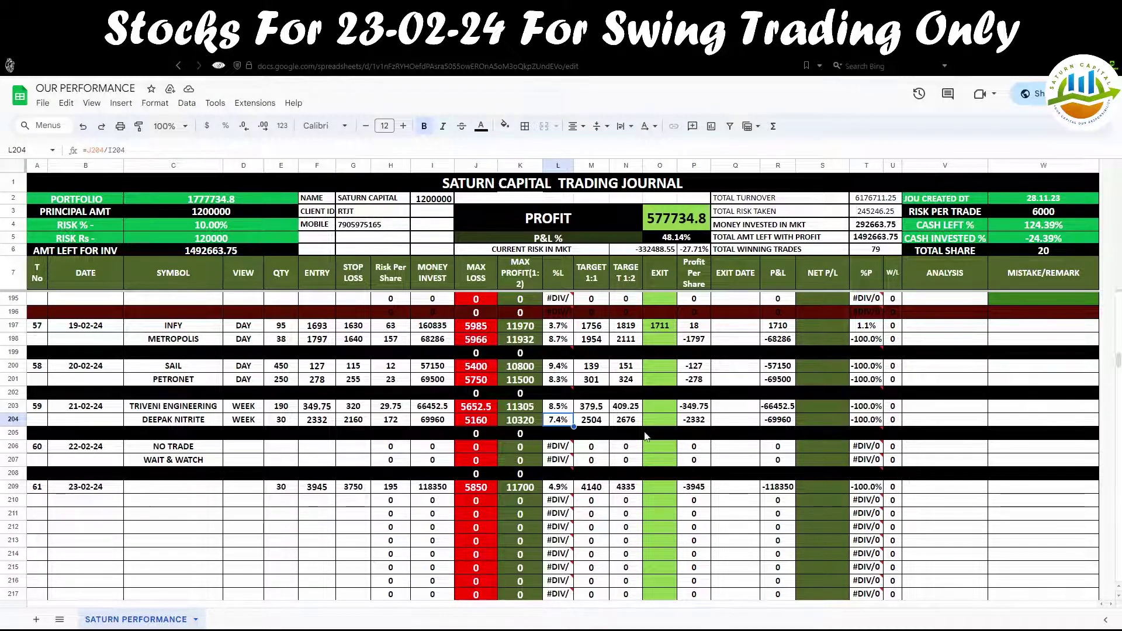
left_click(473, 425)
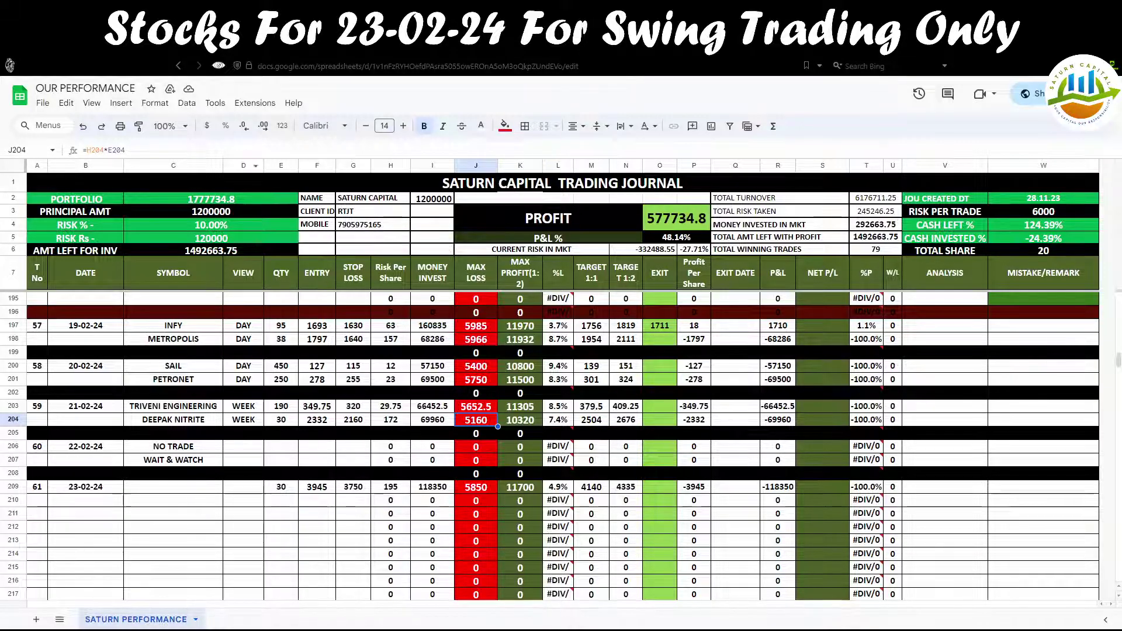
Return to DEEPAKNTR's 30-minute chart in Angel One and examine recent price action against the R1 and R2 pivot levels
left_click(280, 46)
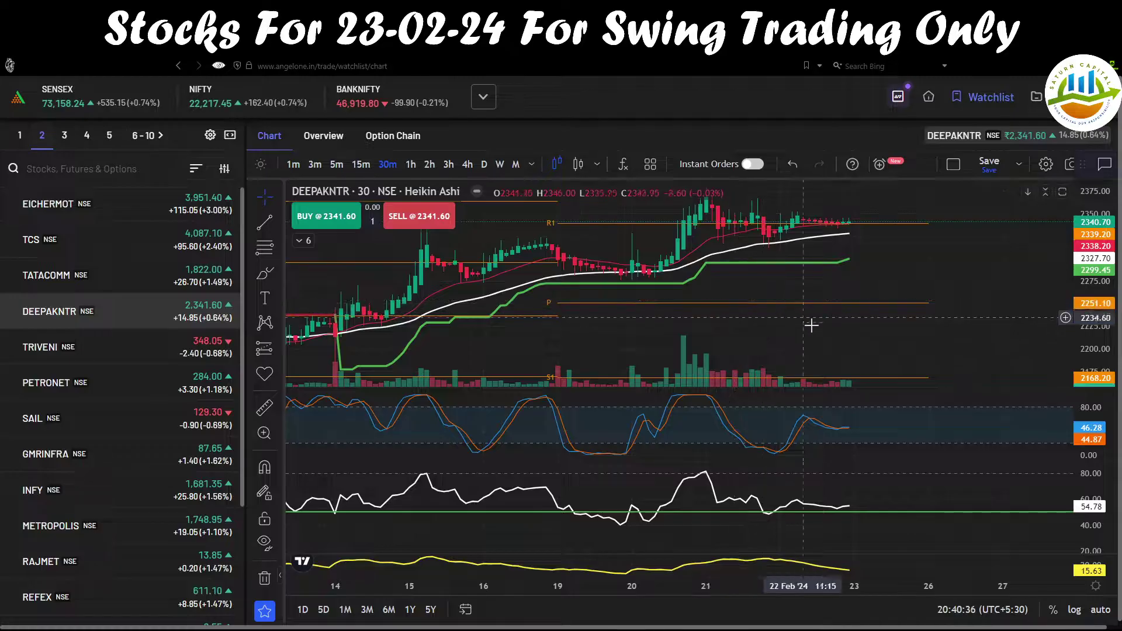
left_click_drag(894, 294, 833, 351)
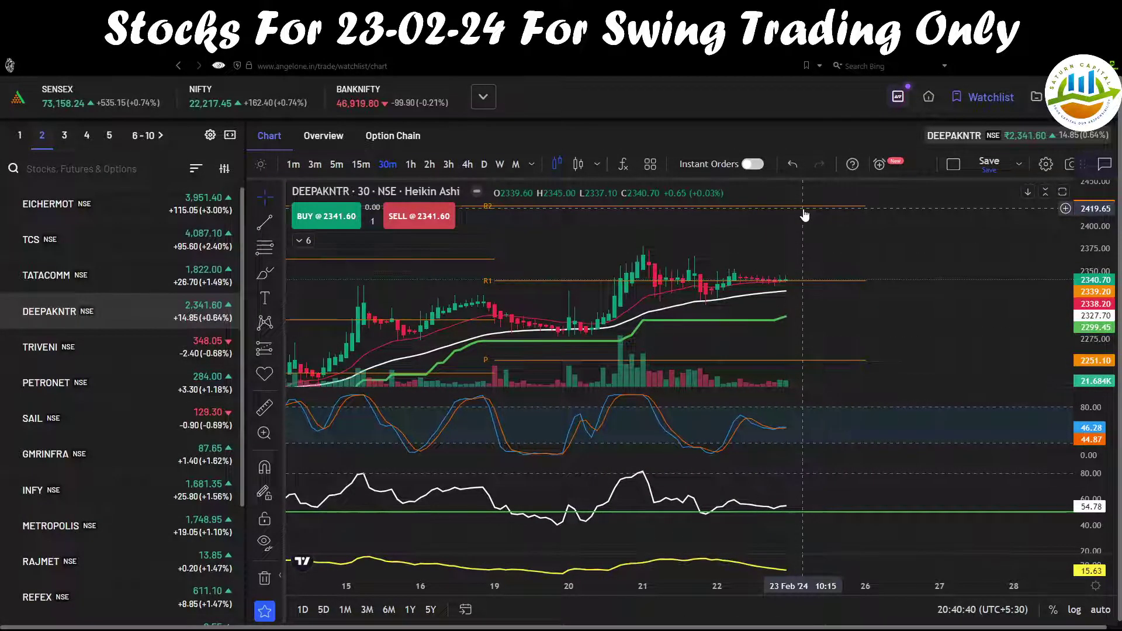
scroll(741, 268, "down", 3)
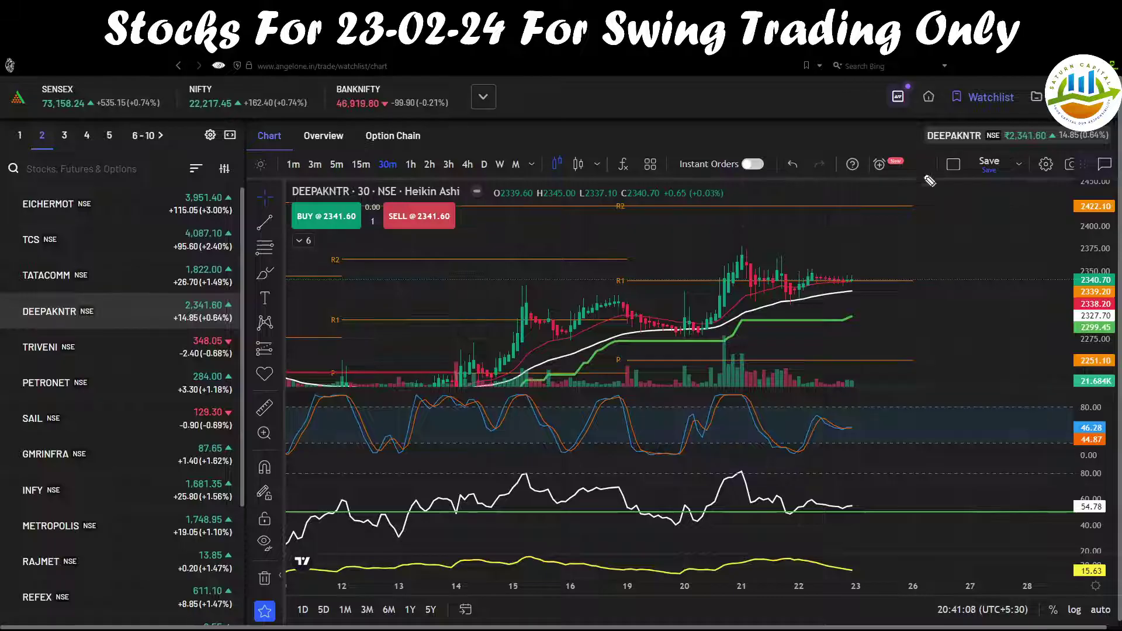
mouse_move(922, 112)
left_mouse_down()
mouse_move(936, 94)
mouse_move(918, 82)
mouse_move(922, 128)
left_mouse_up()
key("Escape")
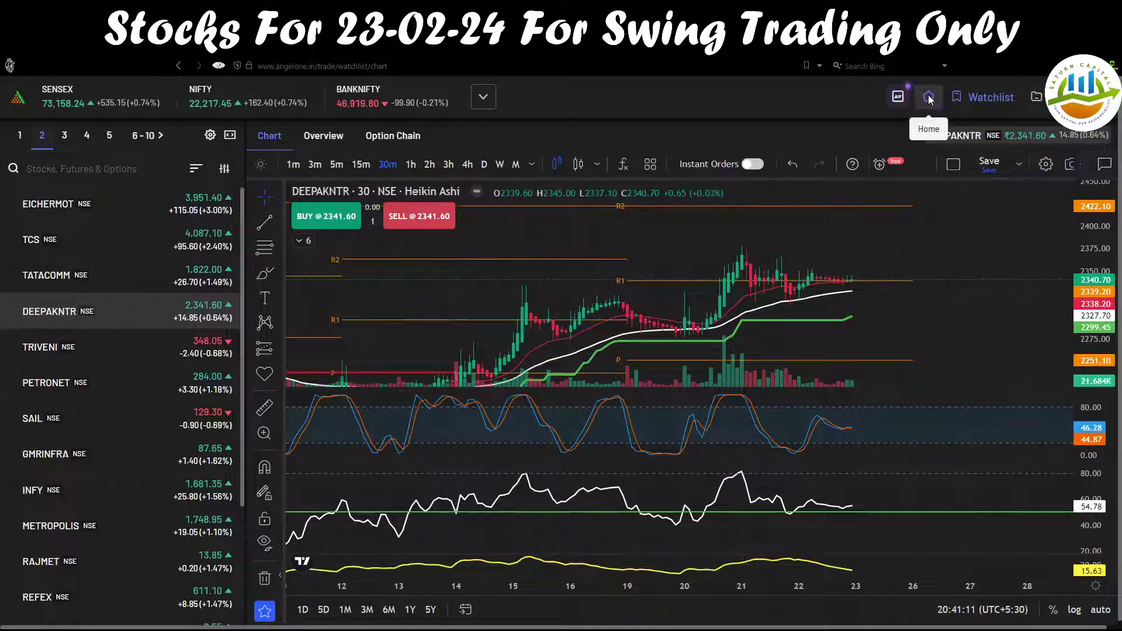
Open the full Short Covering build-up list for the derivative market from the Angel One home page
left_click(928, 97)
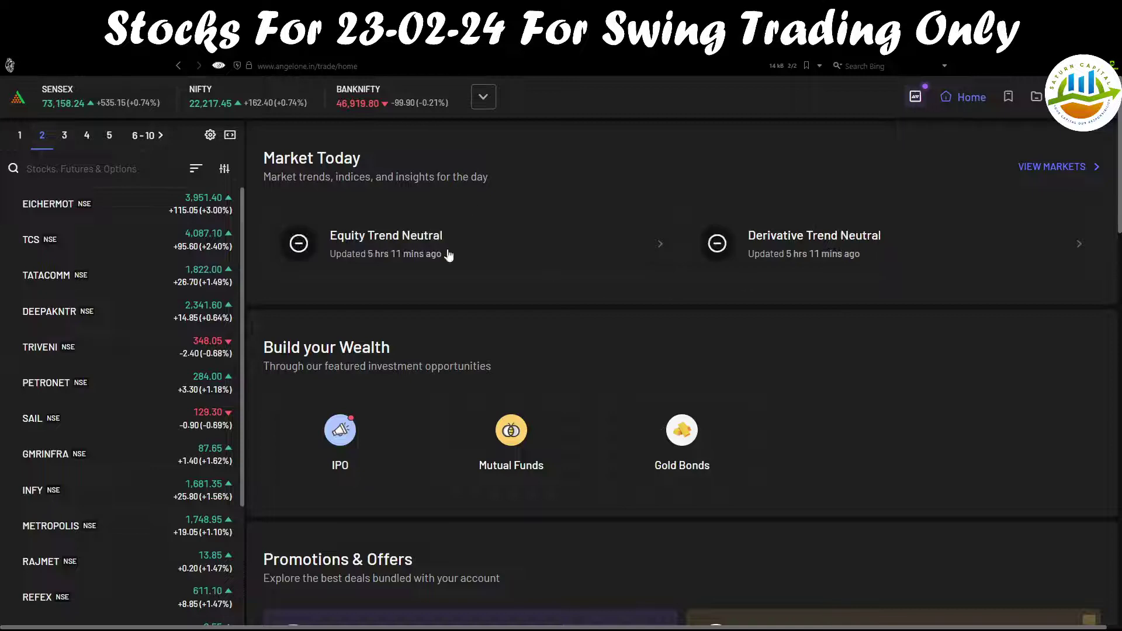
scroll(416, 325, "down", 3)
scroll(427, 331, "up", 3)
left_click(814, 250)
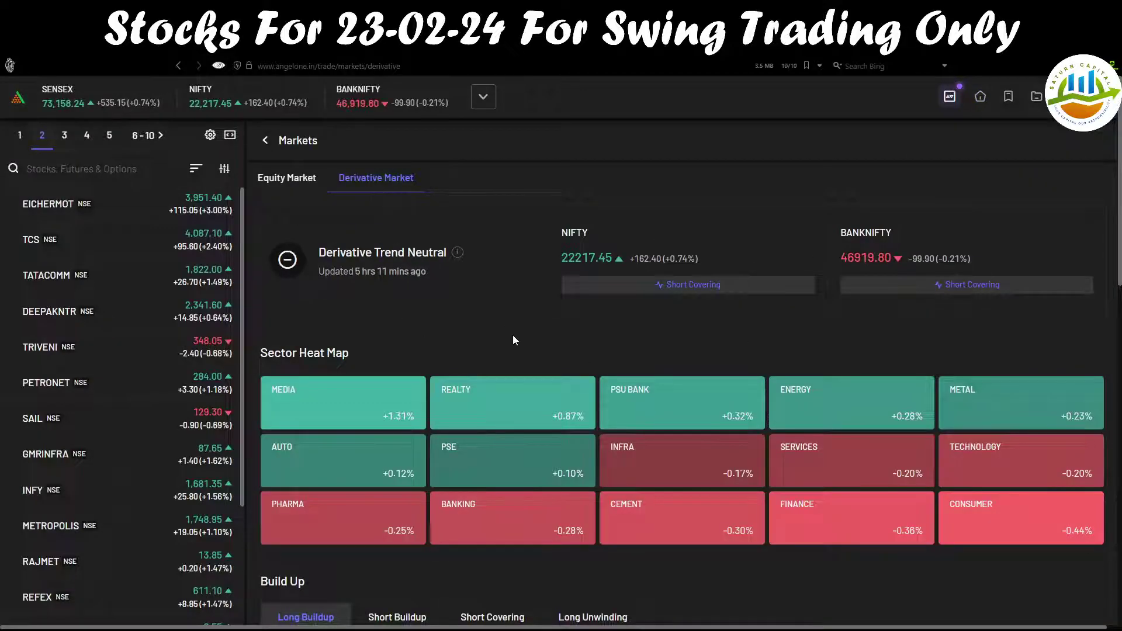
scroll(514, 341, "down", 5)
left_click(492, 325)
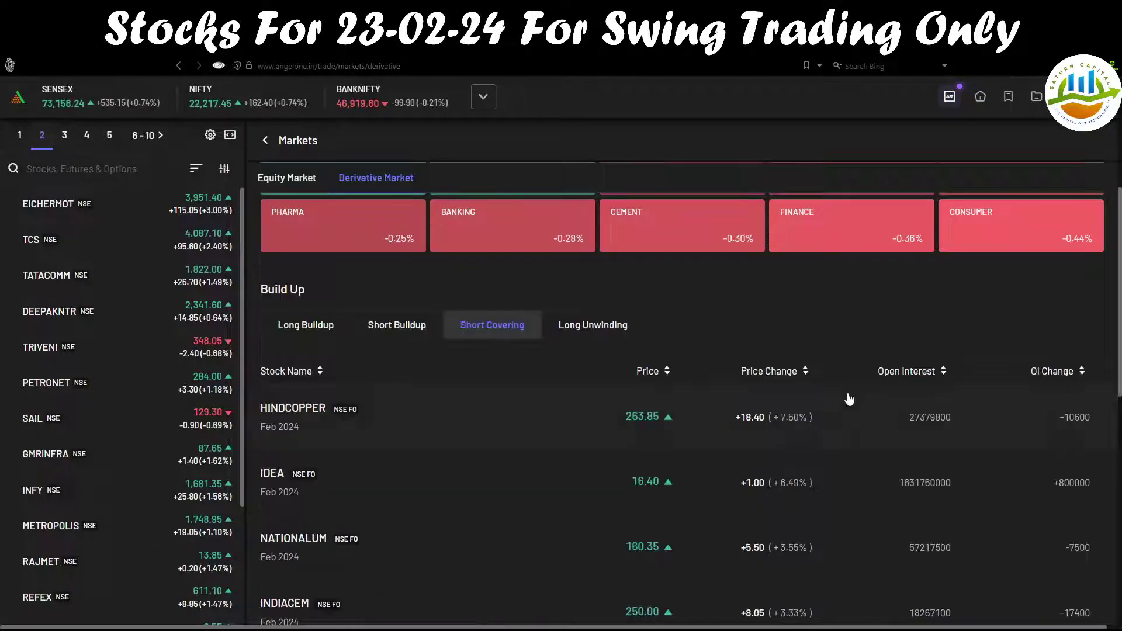
scroll(768, 424, "down", 5)
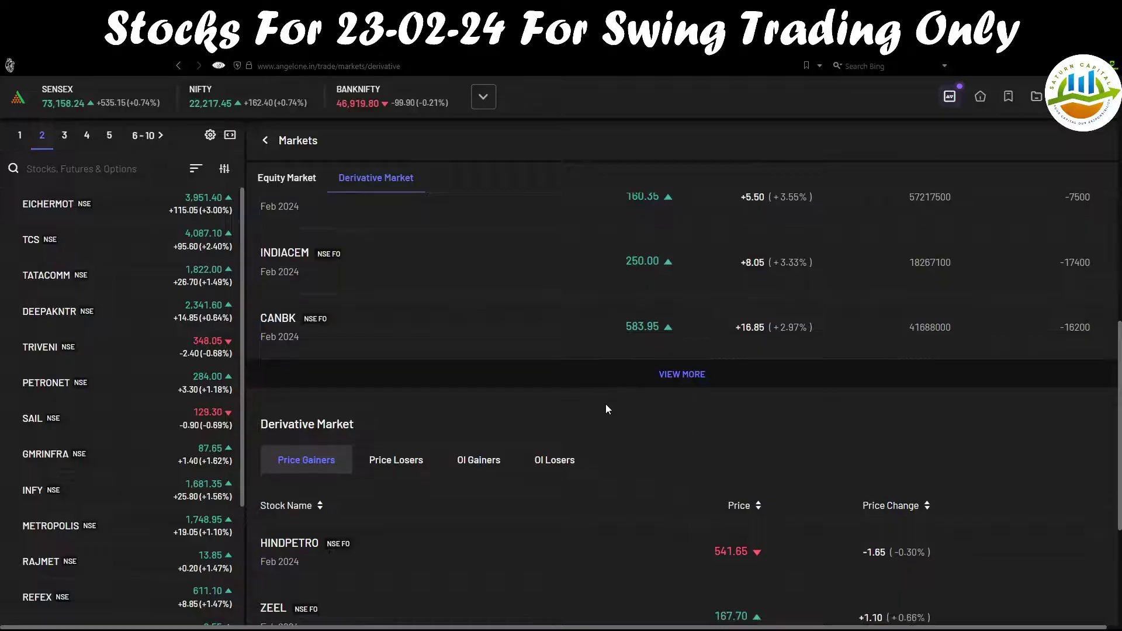
left_click(682, 374)
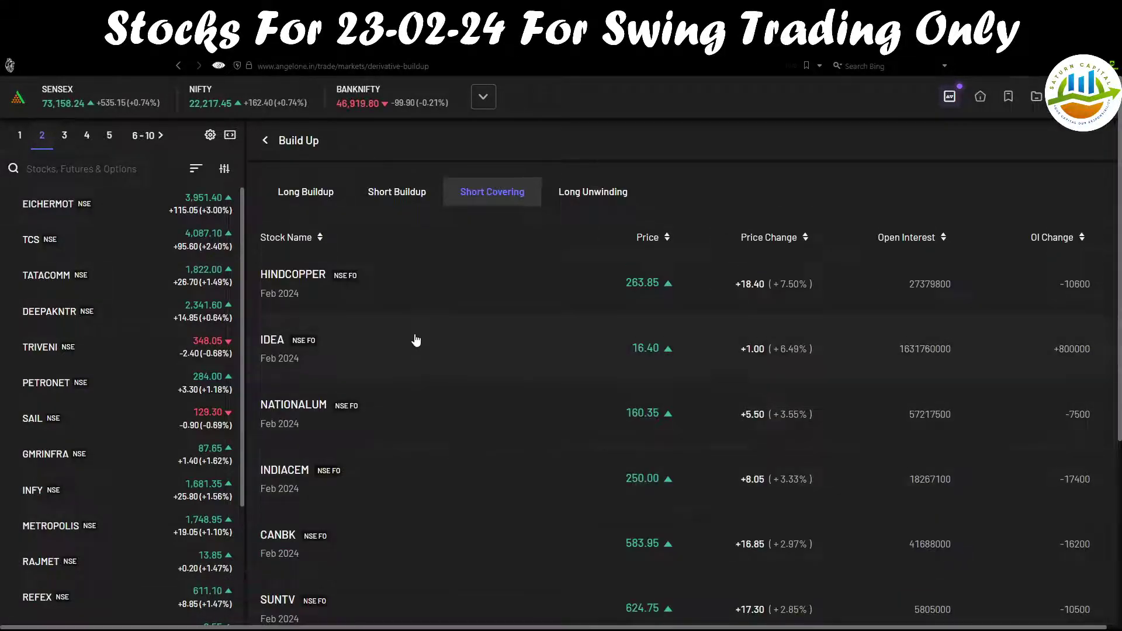
Browse the Short Covering list, then open DEEPAKNTR's chart and examine it on the 3-hour and 4-hour timeframes
scroll(414, 339, "down", 5)
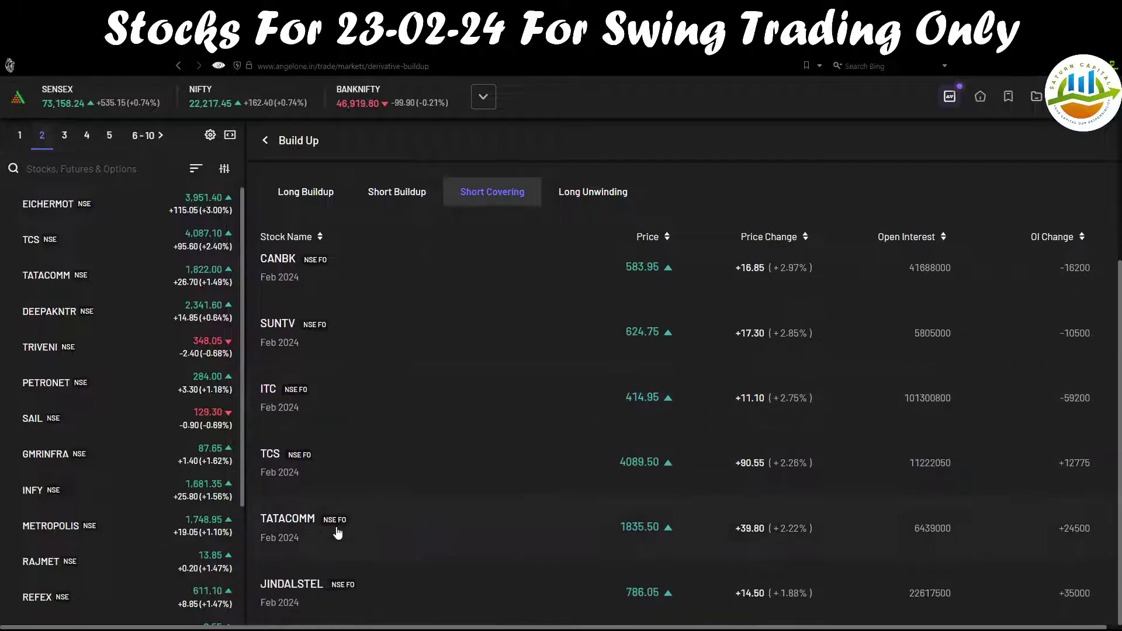
left_click(53, 295)
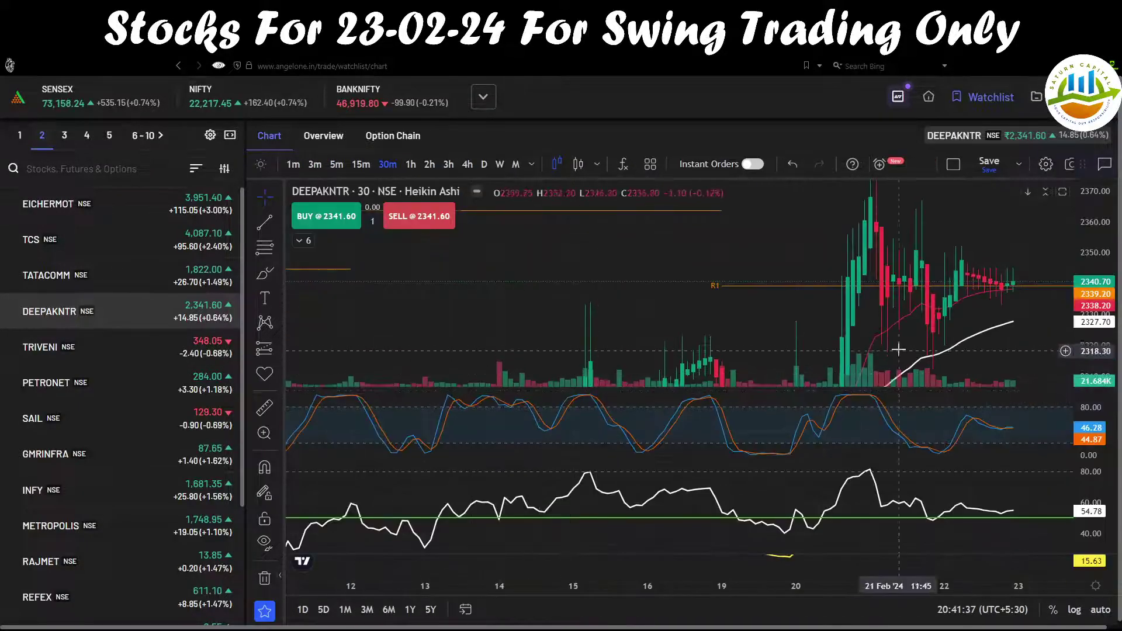
left_click(448, 165)
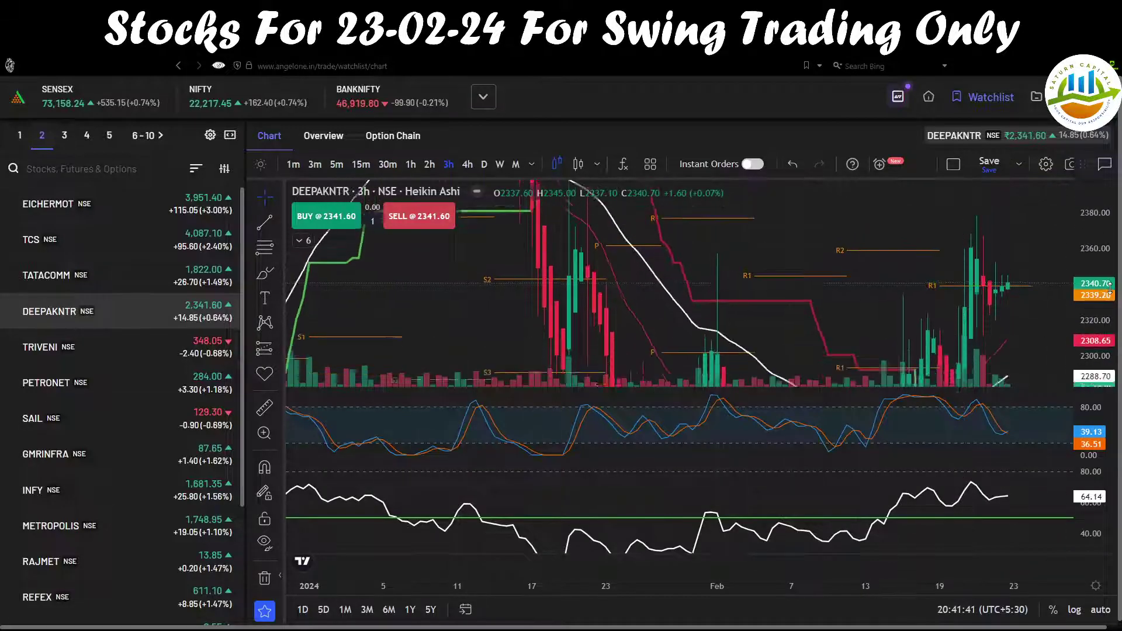
left_click_drag(795, 257, 729, 245)
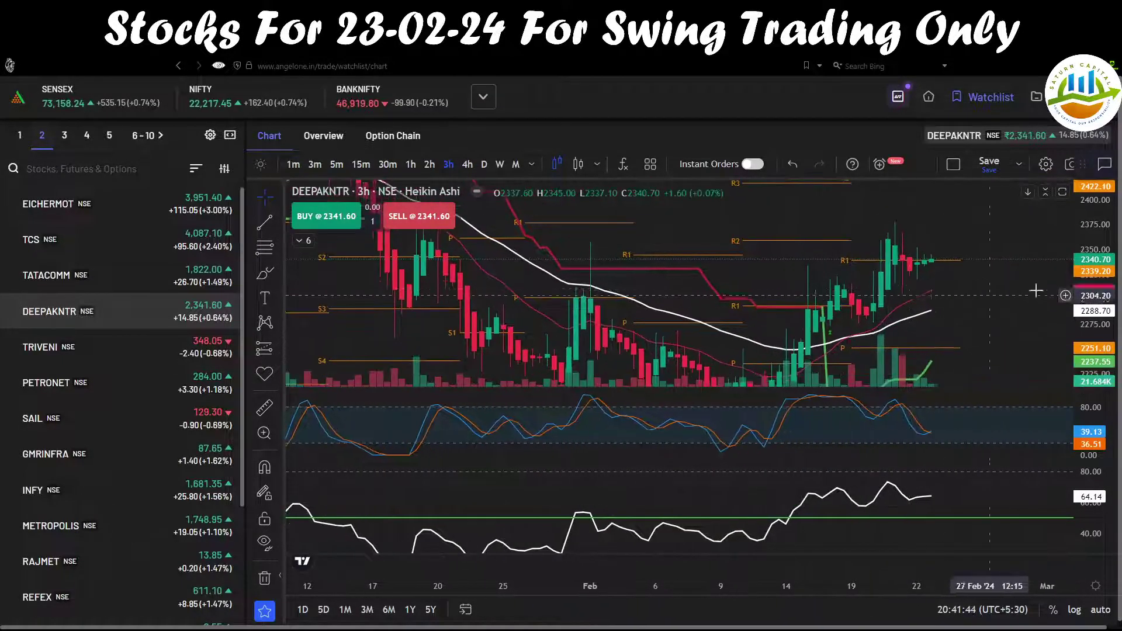
left_click(467, 165)
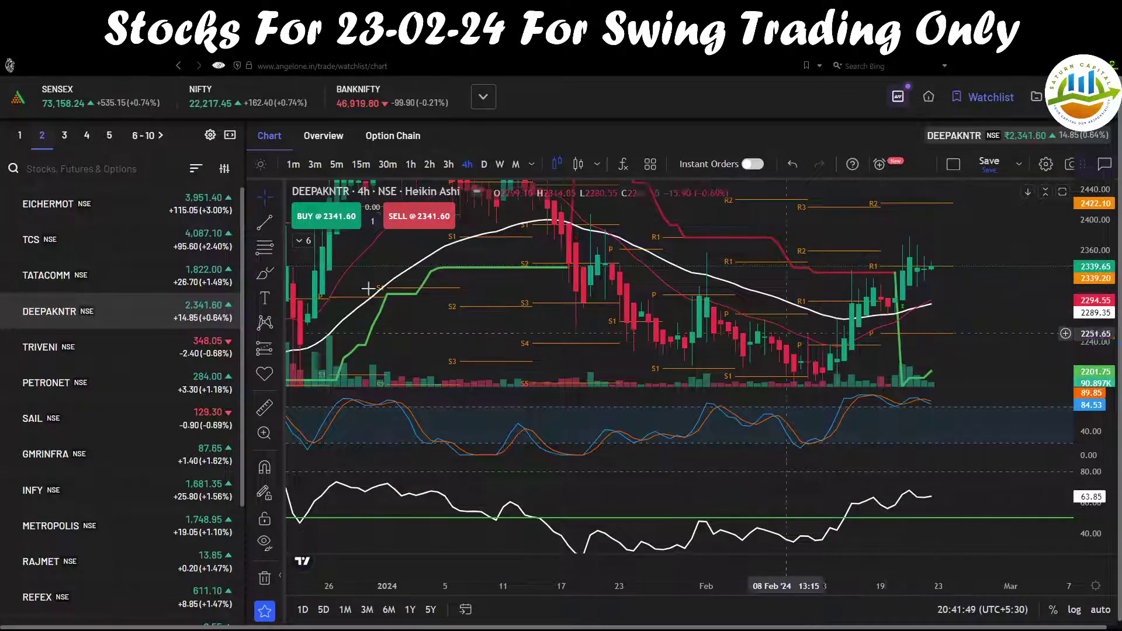
Open TATACOMM's chart on the 3-hour timeframe and frame its recent candles with the surrounding pivot levels
mouse_move(101, 335)
left_click(88, 278)
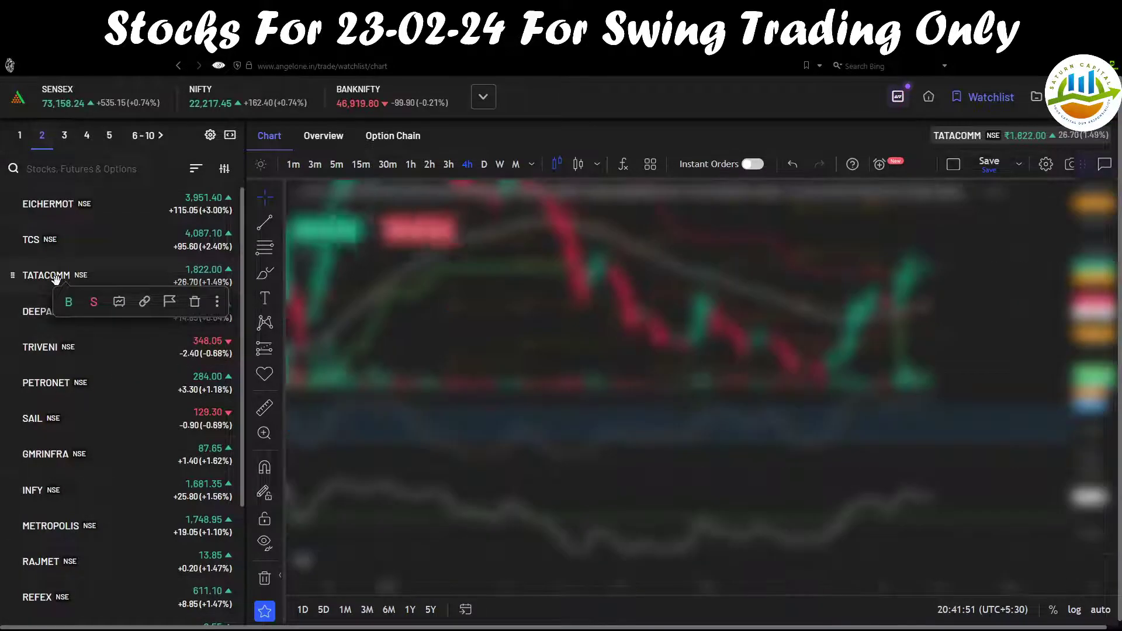
left_click(448, 164)
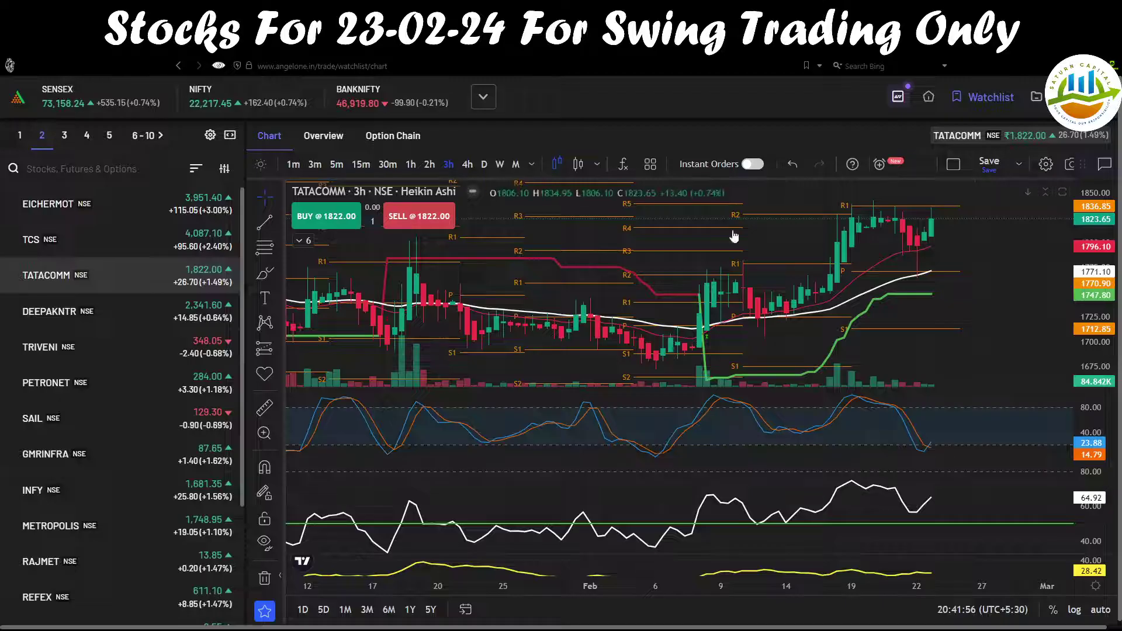
left_click_drag(1097, 286, 1097, 297)
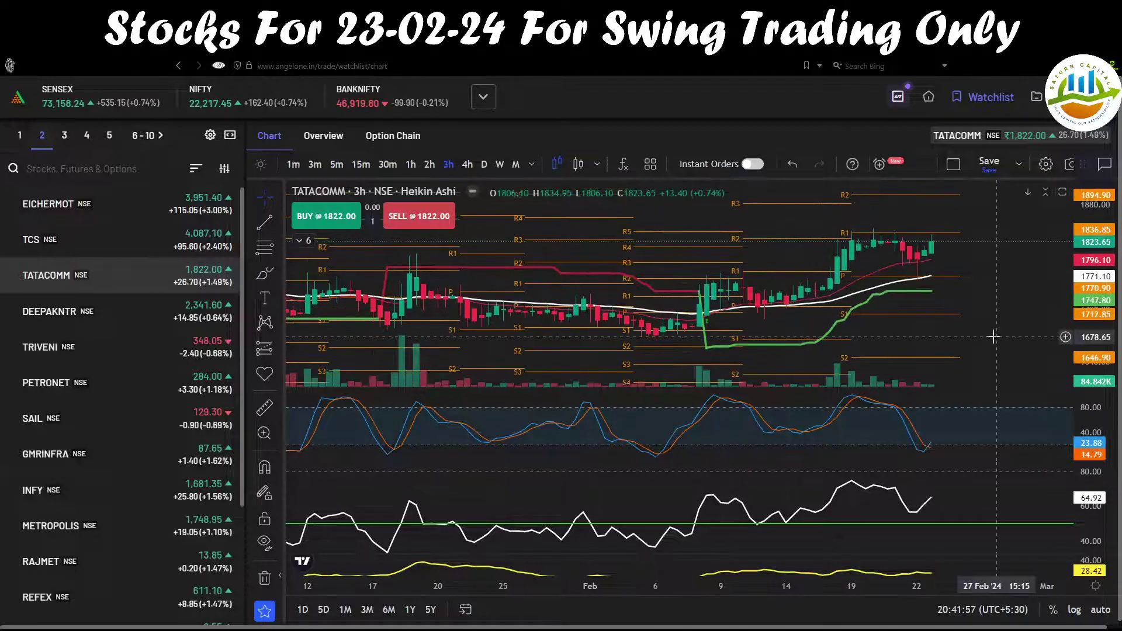
left_click_drag(971, 332, 923, 328)
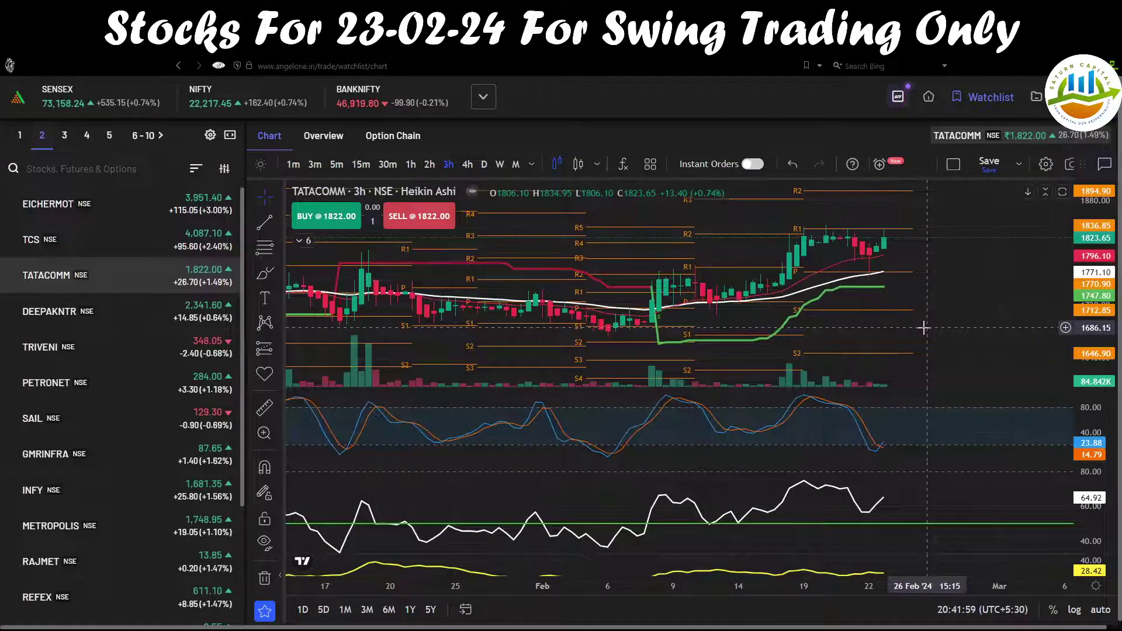
scroll(923, 328, "down", 1)
left_click_drag(1005, 319, 984, 337)
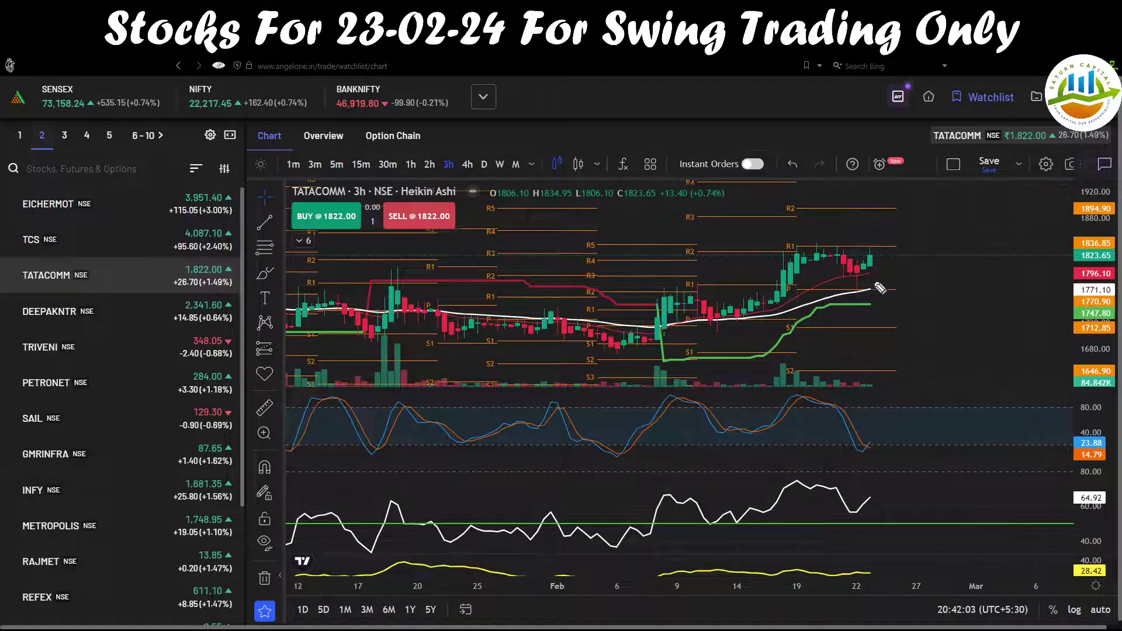
Mark the moving averages and both oscillators on TATACOMM's 3-hour chart, labelling them 1M, 2M and 3M
mouse_move(871, 273)
left_mouse_down()
mouse_move(894, 271)
mouse_move(894, 286)
mouse_move(928, 294)
mouse_move(942, 278)
left_mouse_up()
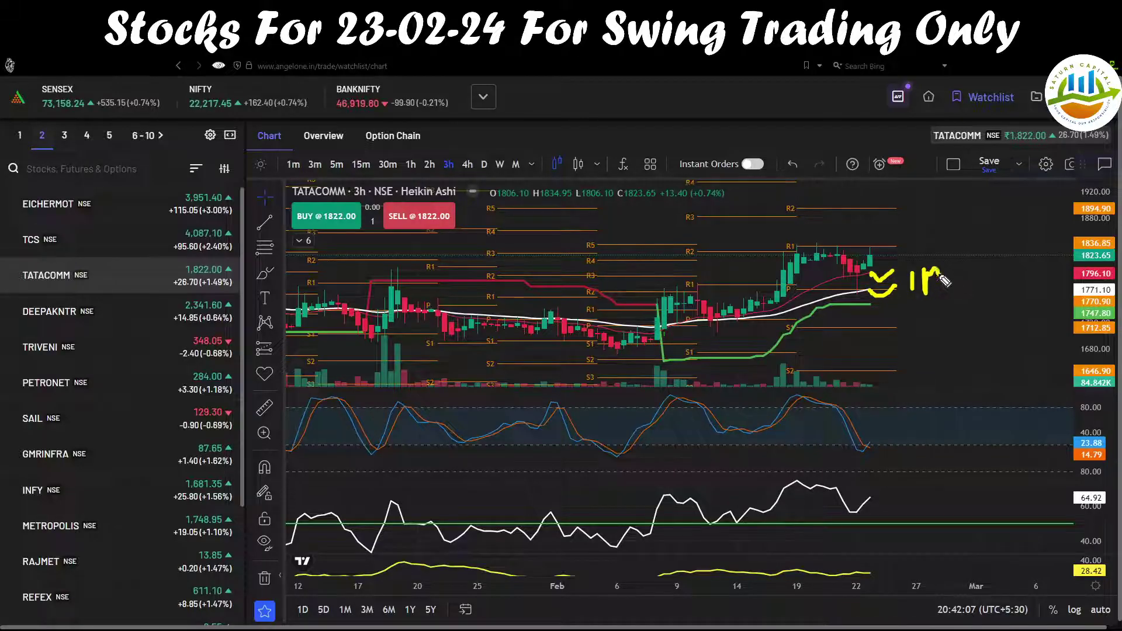
mouse_move(854, 459)
left_mouse_down()
mouse_move(942, 442)
mouse_move(961, 422)
left_mouse_up()
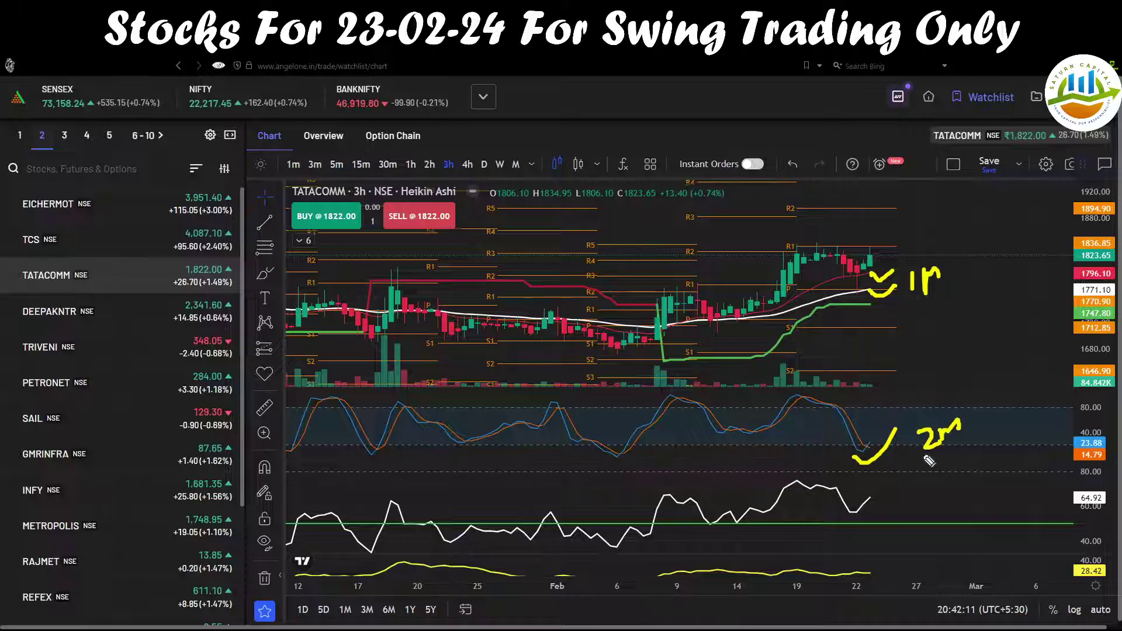
mouse_move(841, 517)
left_mouse_down()
mouse_move(903, 490)
mouse_move(929, 510)
mouse_move(967, 486)
left_mouse_up()
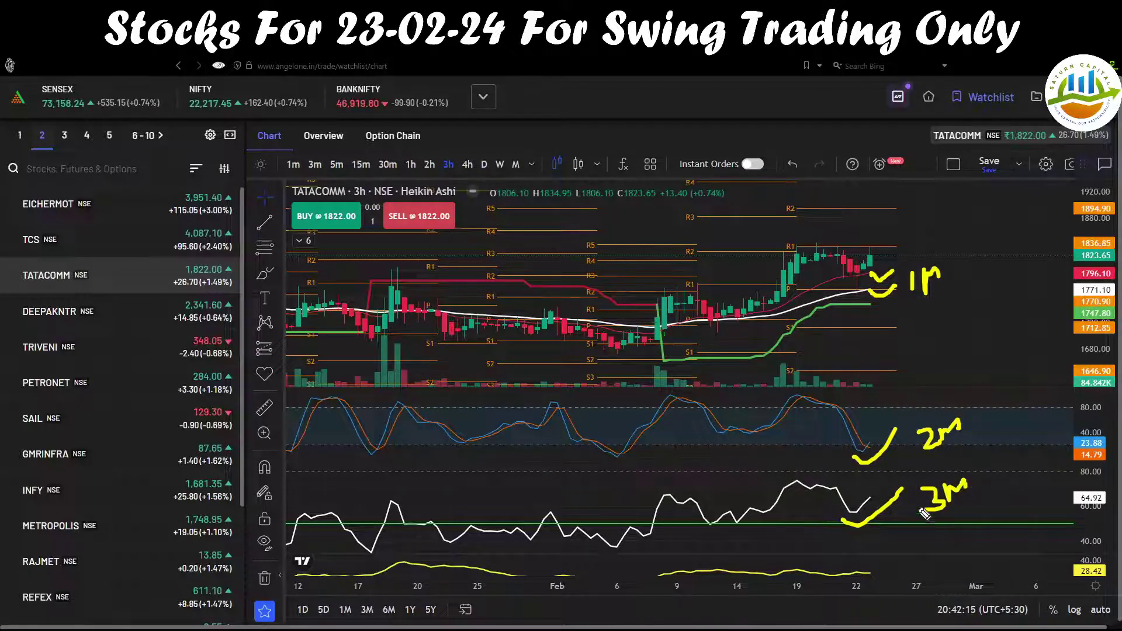
mouse_move(461, 165)
left_mouse_down()
mouse_move(442, 159)
mouse_move(474, 170)
mouse_move(461, 159)
mouse_move(465, 177)
left_mouse_up()
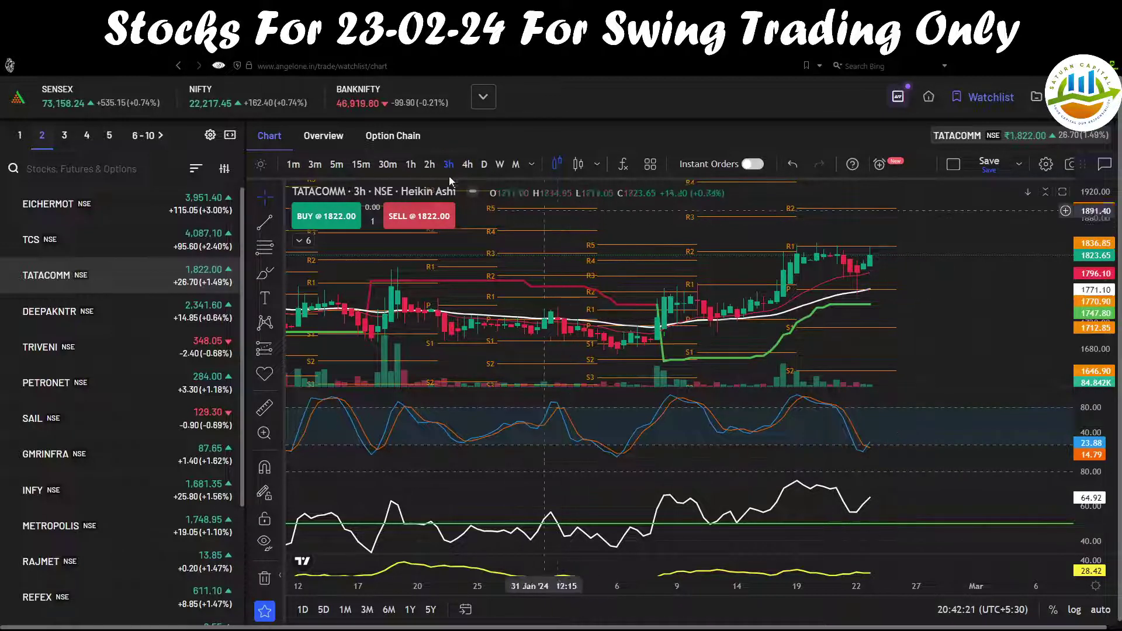
On TATACOMM's 4-hour chart, mark the moving averages and oscillators as 1, 2 and 3M, underline R2, and erase the marks
left_click(467, 164)
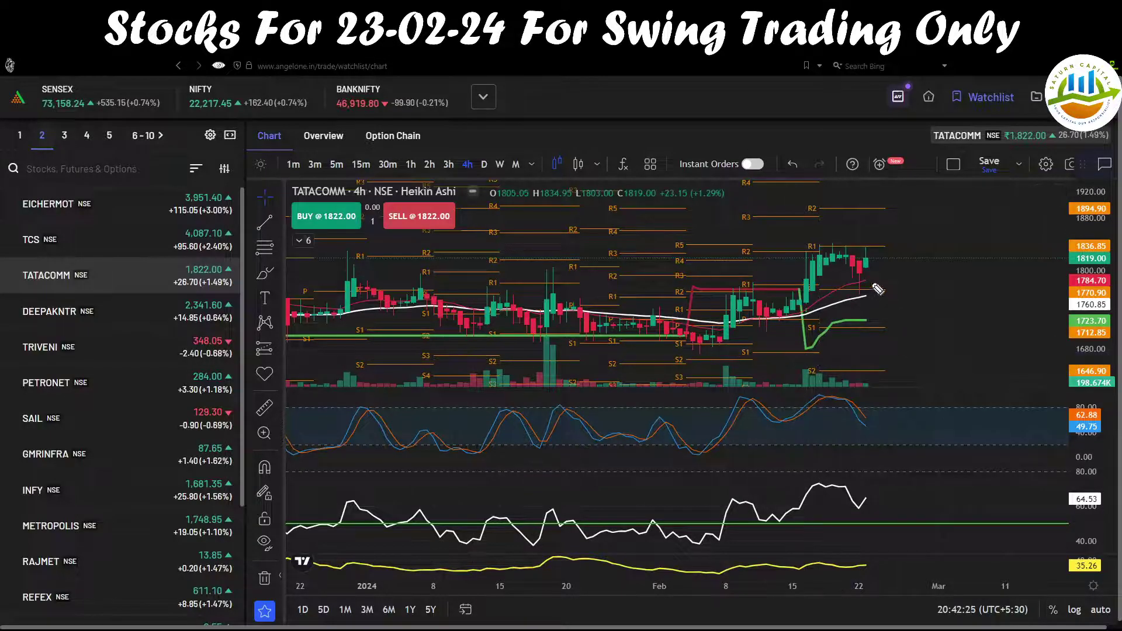
mouse_move(865, 282)
left_mouse_down()
mouse_move(881, 277)
mouse_move(880, 291)
mouse_move(901, 298)
left_mouse_up()
left_click_drag(850, 402, 865, 420)
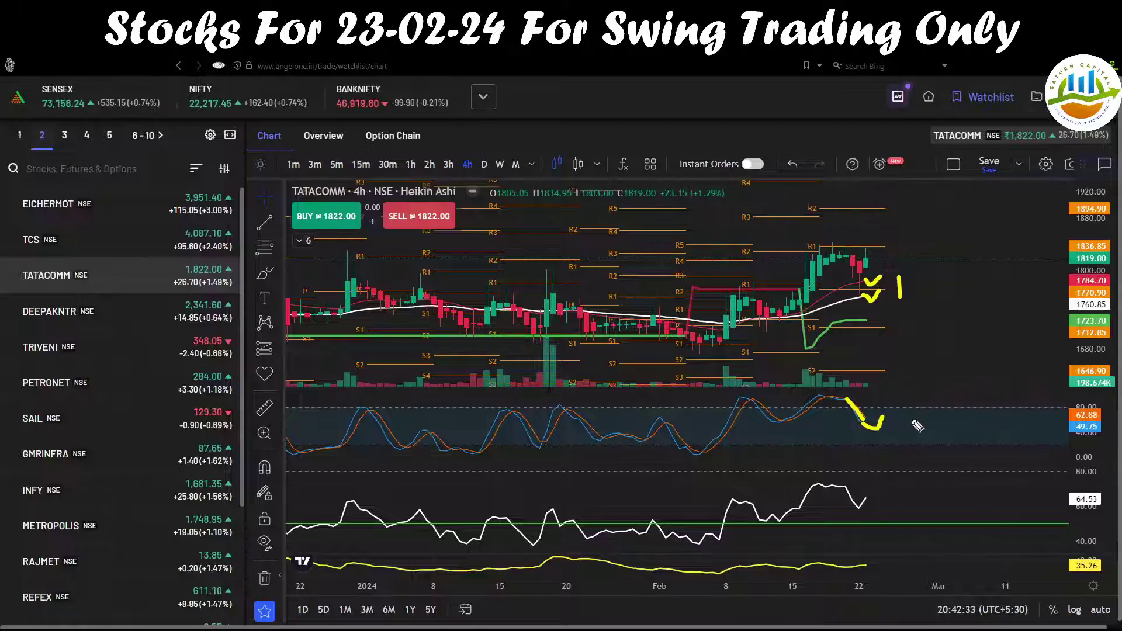
left_click_drag(910, 418, 912, 436)
mouse_move(844, 521)
left_mouse_down()
mouse_move(883, 493)
mouse_move(910, 517)
mouse_move(951, 489)
left_mouse_up()
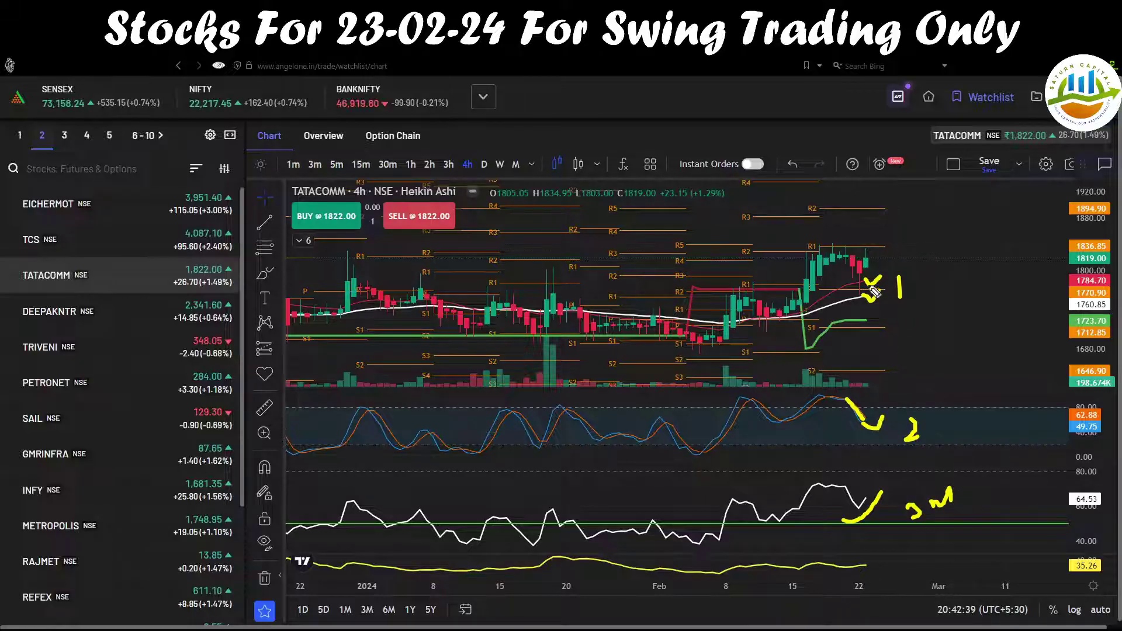
left_click_drag(837, 205, 908, 205)
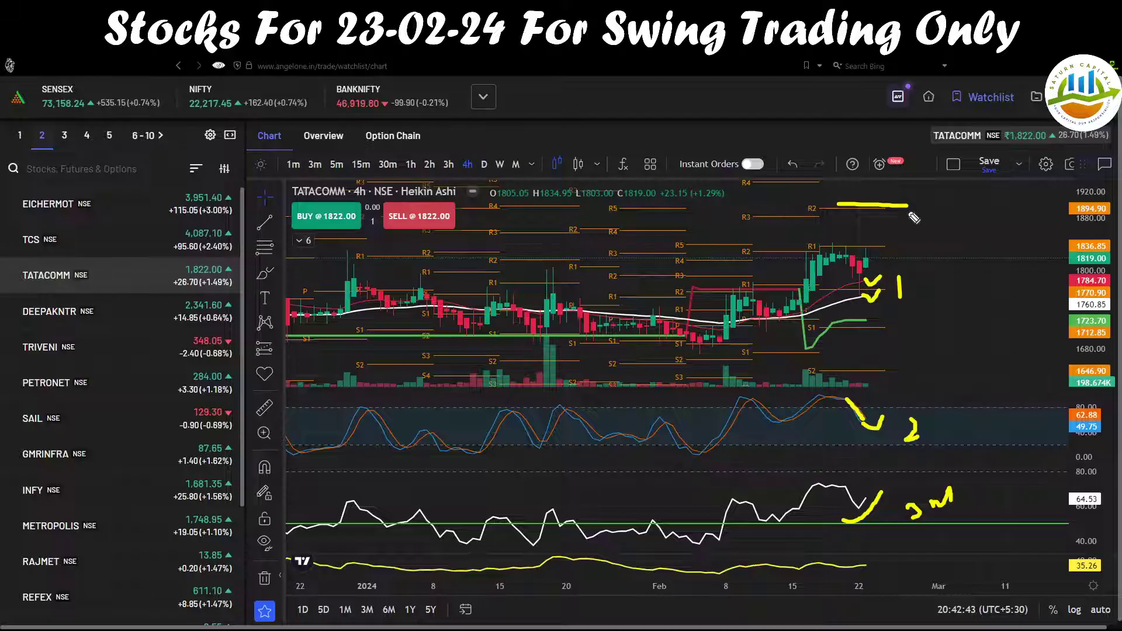
key("e")
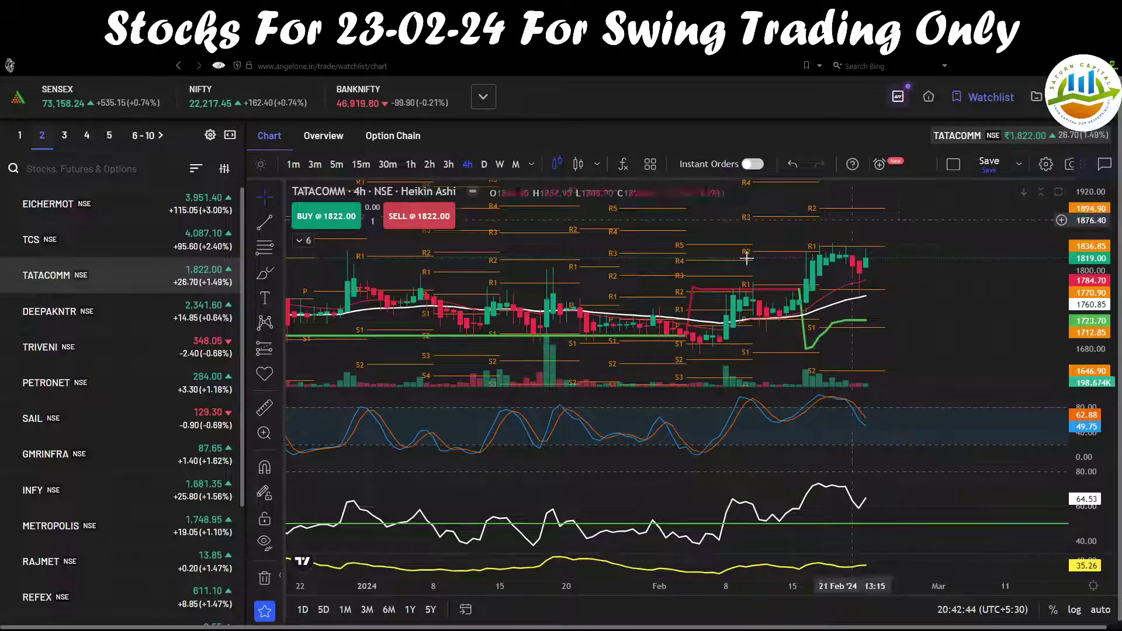
On TATACOMM's weekly chart, mark the two moving averages and the upturns in both oscillators, and highlight the R1 level
left_click(500, 165)
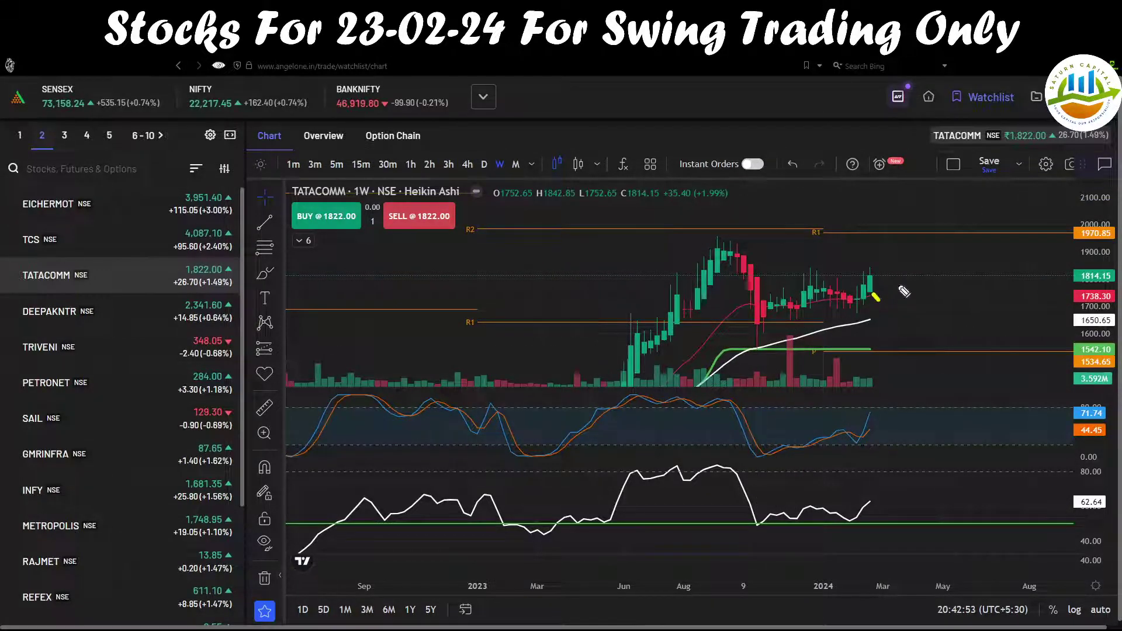
left_click_drag(874, 297, 898, 285)
left_click_drag(876, 327, 903, 311)
mouse_move(847, 448)
left_mouse_down()
mouse_move(869, 445)
mouse_move(883, 407)
left_mouse_up()
left_click_drag(833, 530, 882, 504)
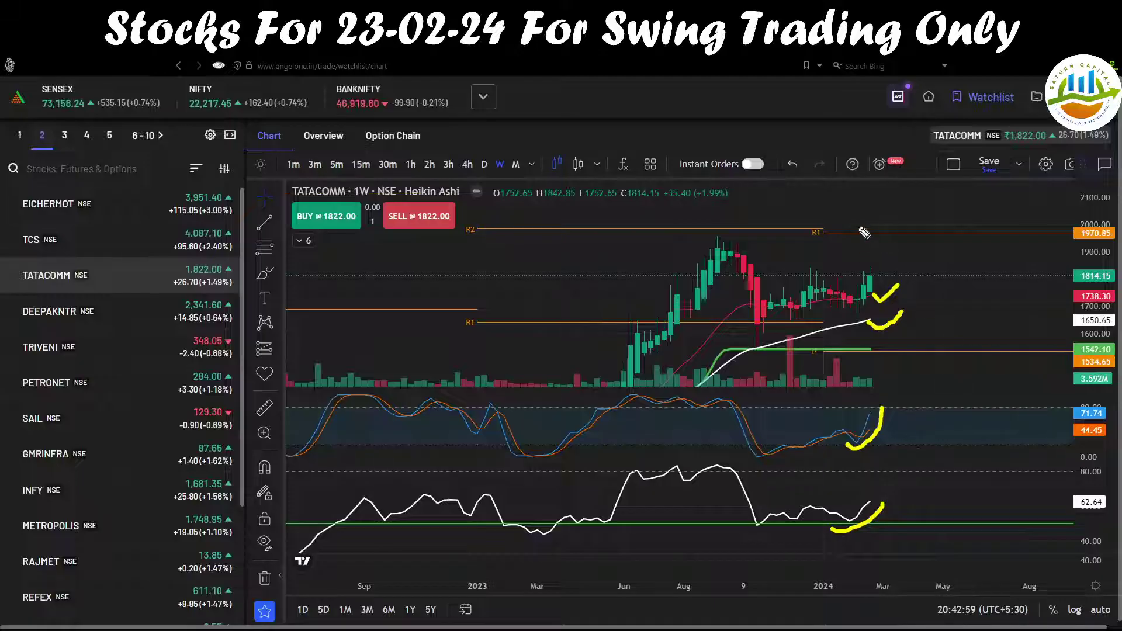
left_click_drag(843, 233, 914, 234)
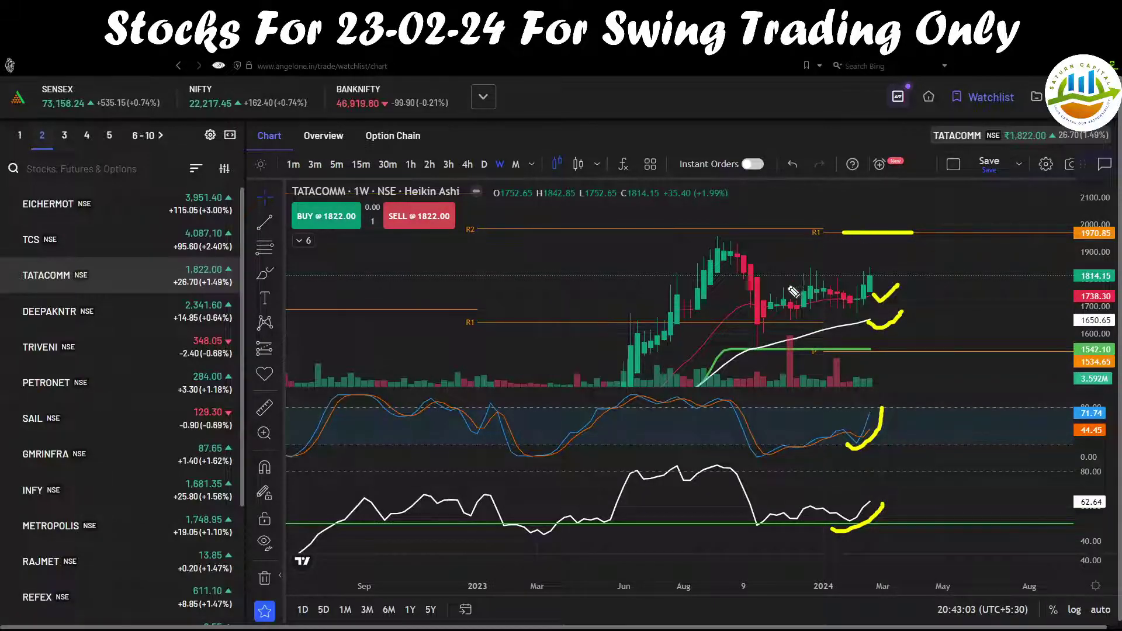
Sketch a W-shaped pattern with its neckline and an arrow up to R1 on the weekly chart, then clear the annotations
mouse_move(749, 266)
left_mouse_down()
mouse_move(755, 292)
mouse_move(810, 279)
mouse_move(879, 320)
mouse_move(899, 258)
left_mouse_up()
left_click_drag(728, 275, 972, 265)
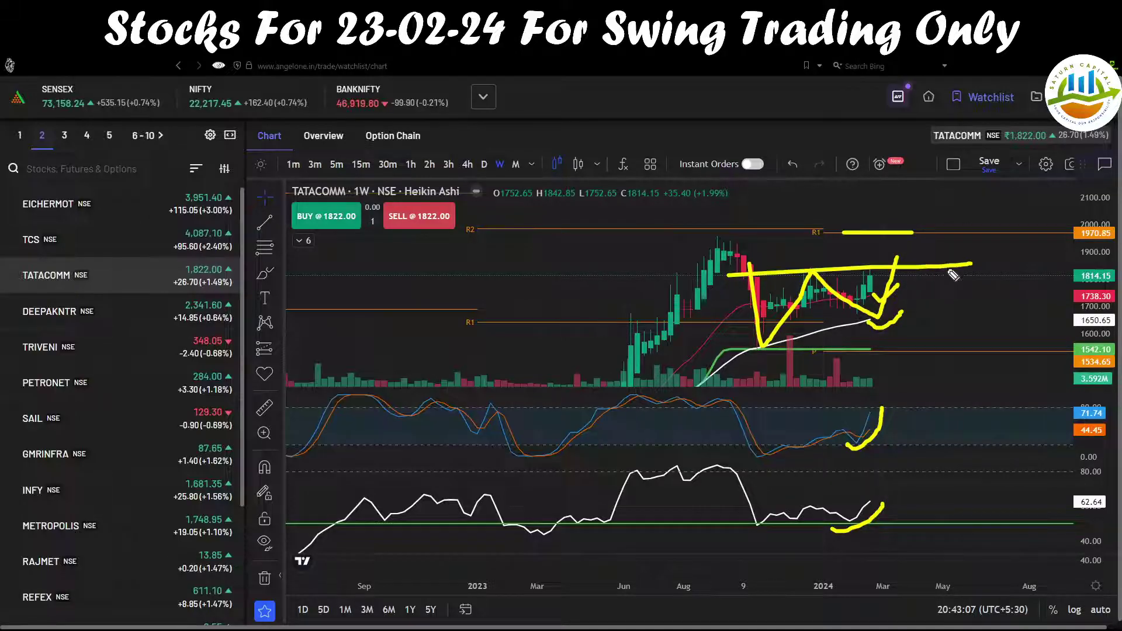
mouse_move(872, 273)
left_mouse_down()
mouse_move(879, 239)
mouse_move(862, 247)
mouse_move(893, 245)
left_mouse_up()
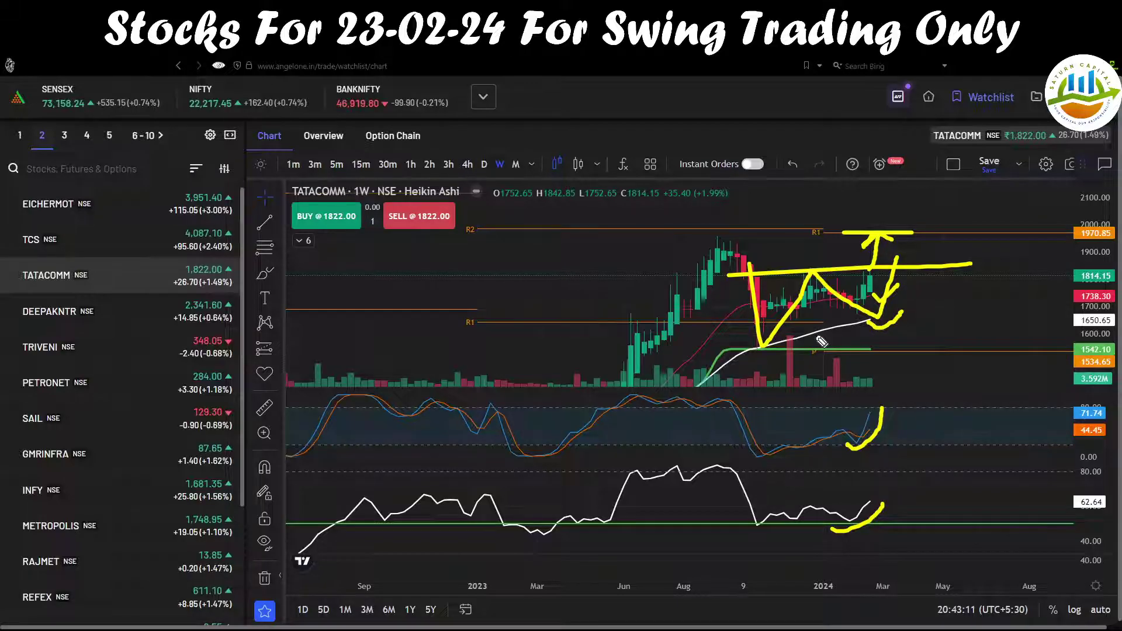
key("Escape")
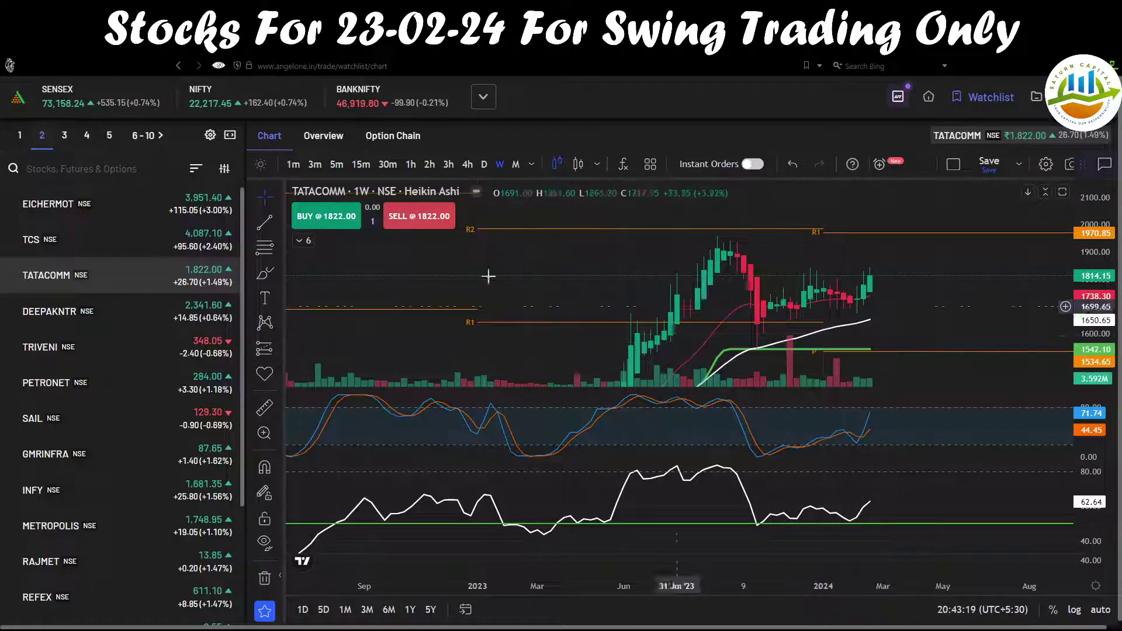
Compare TATACOMM's price action on the 4-hour, 3-hour and daily timeframes
left_click(467, 164)
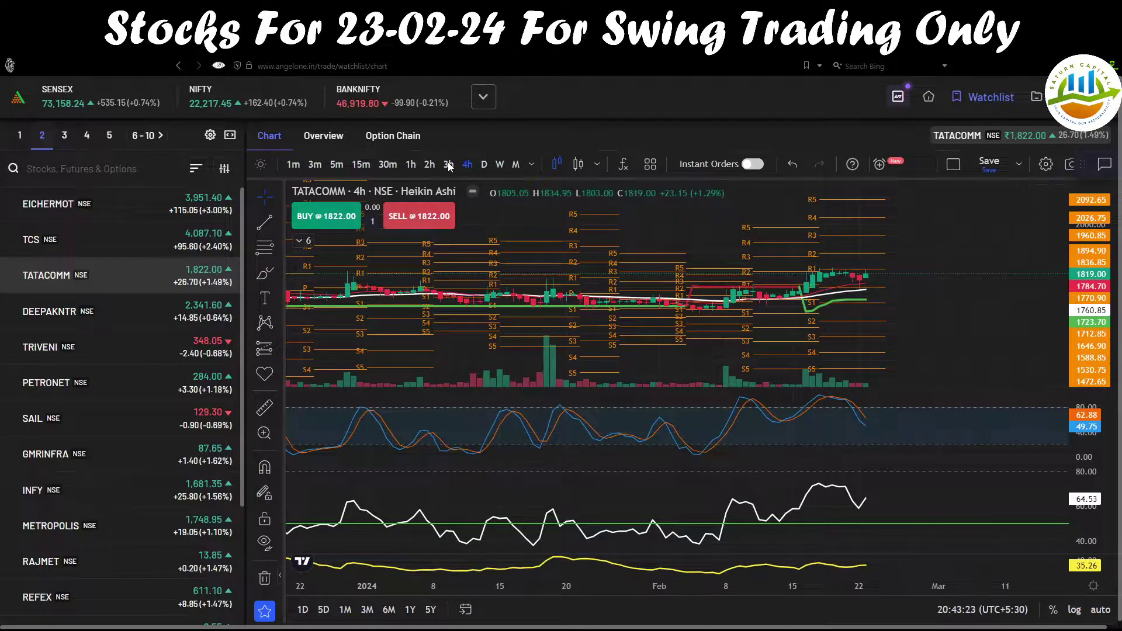
left_click(448, 165)
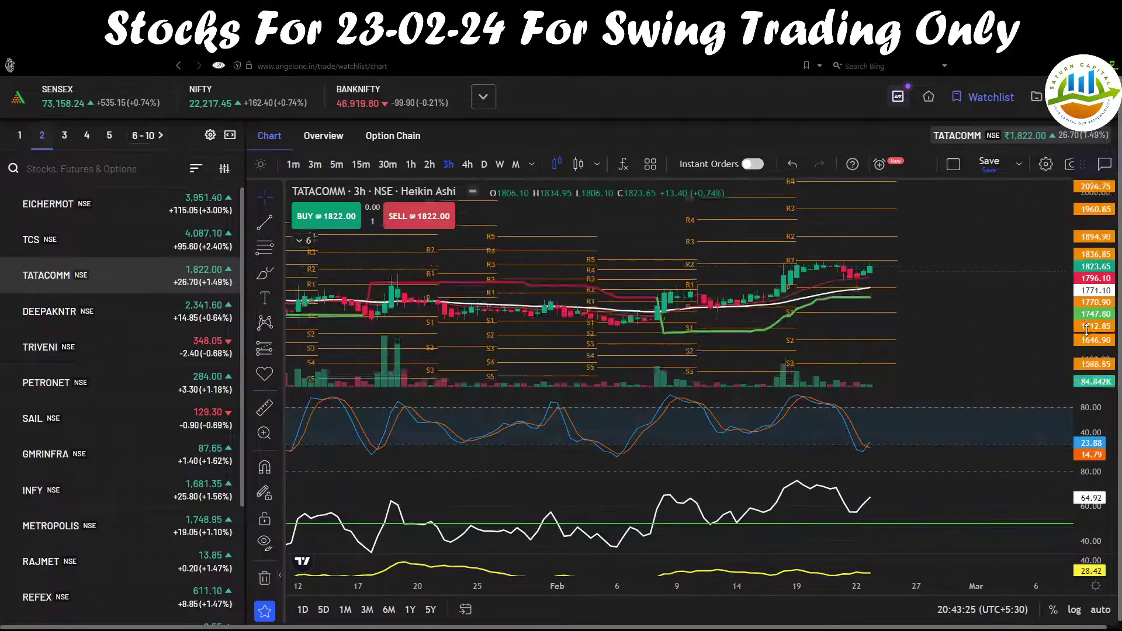
scroll(849, 319, "up", 2)
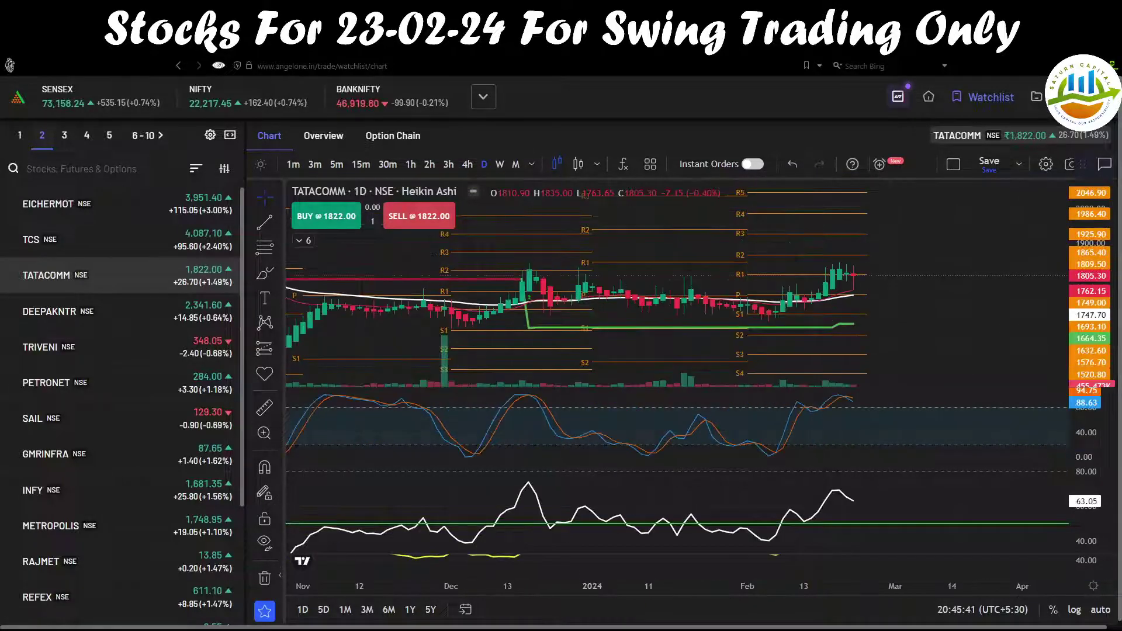
Return TATACOMM to the weekly timeframe and mark the recent rebound in the candles above the white moving average
left_click(501, 165)
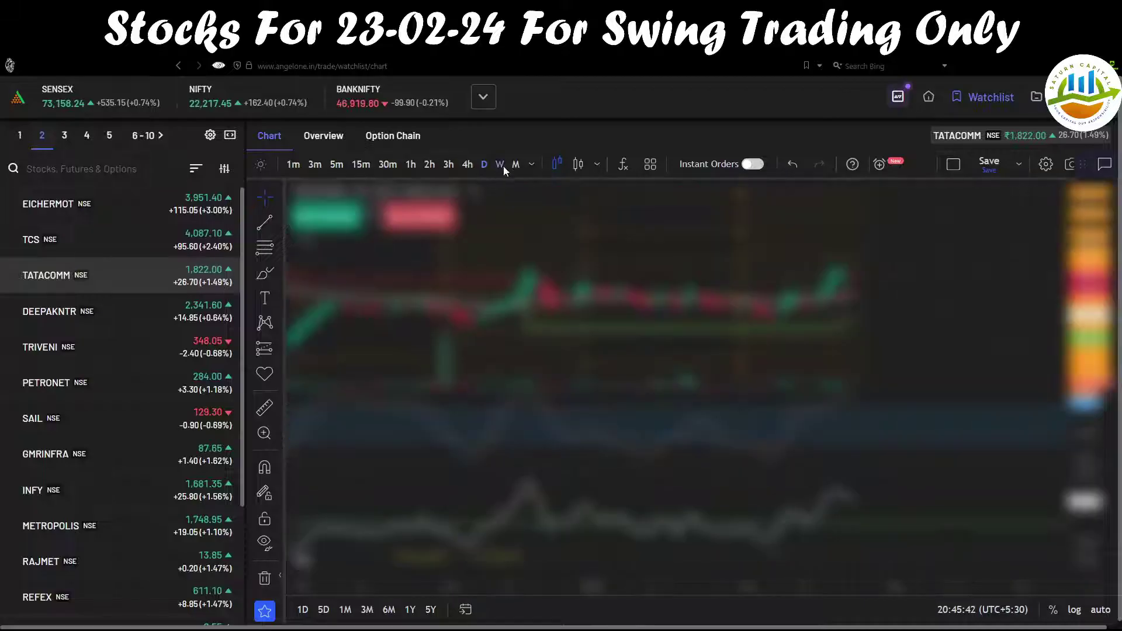
scroll(798, 326, "up", 2)
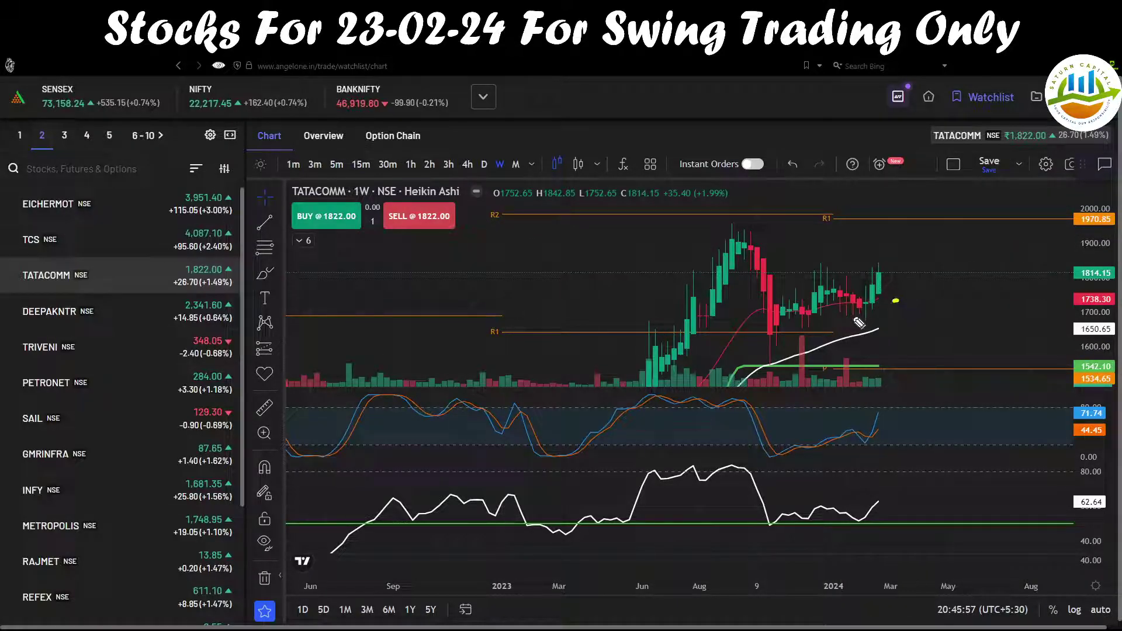
left_click_drag(854, 317, 913, 274)
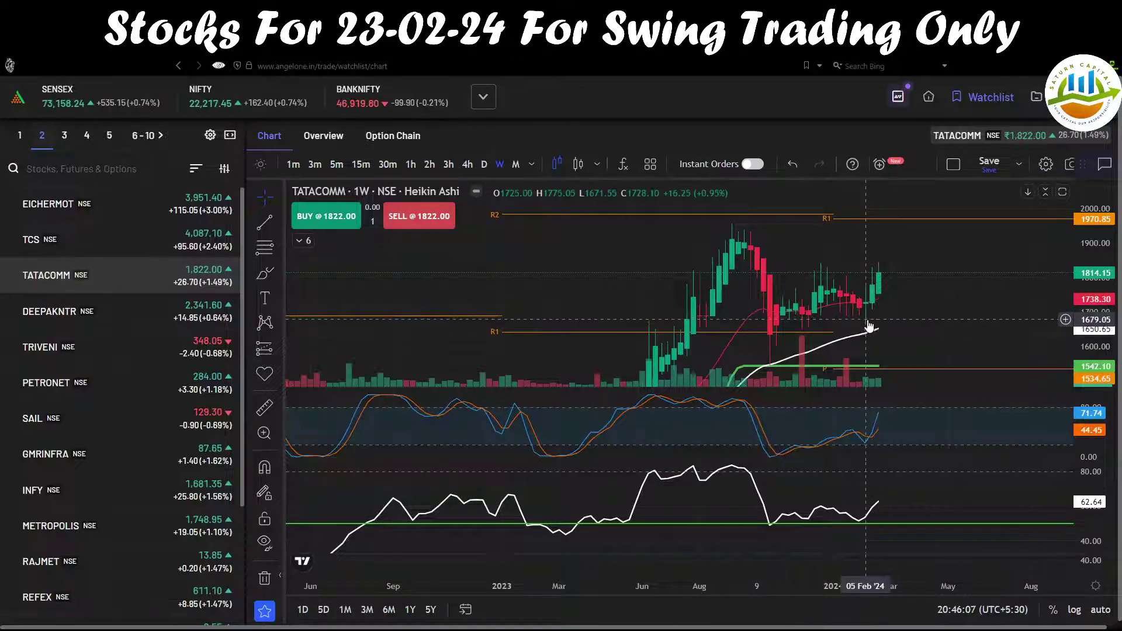
Show TATACOMM on the 30-minute timeframe, enlarge its recent candles, and mark the latest Stoch RSI peak
left_click(388, 165)
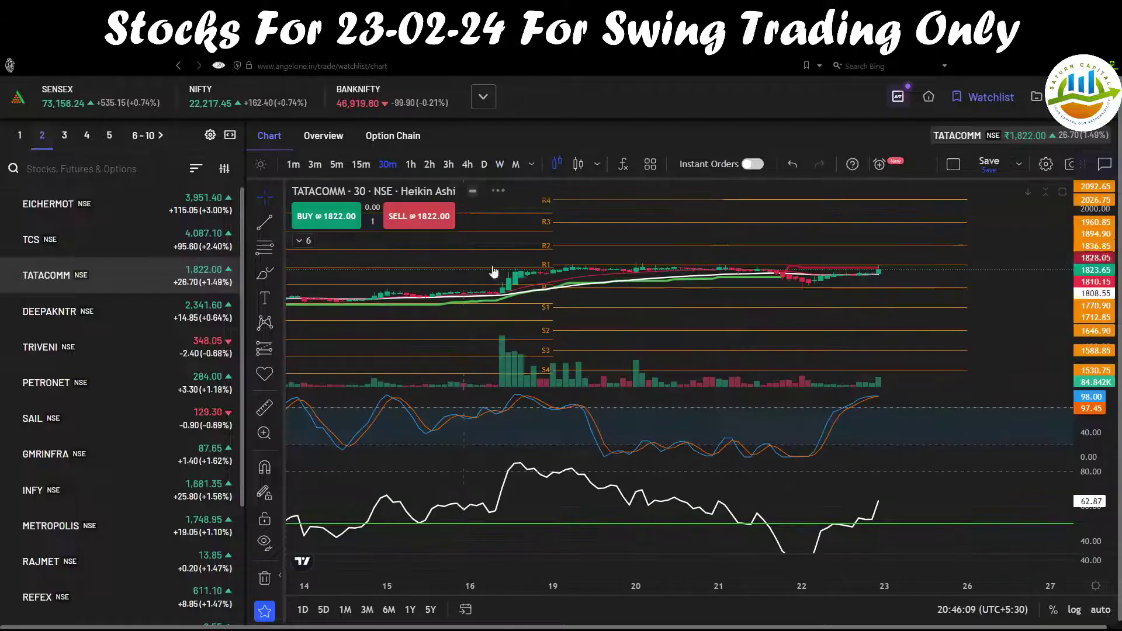
left_click_drag(1078, 297, 1051, 252)
left_click_drag(947, 287, 908, 348)
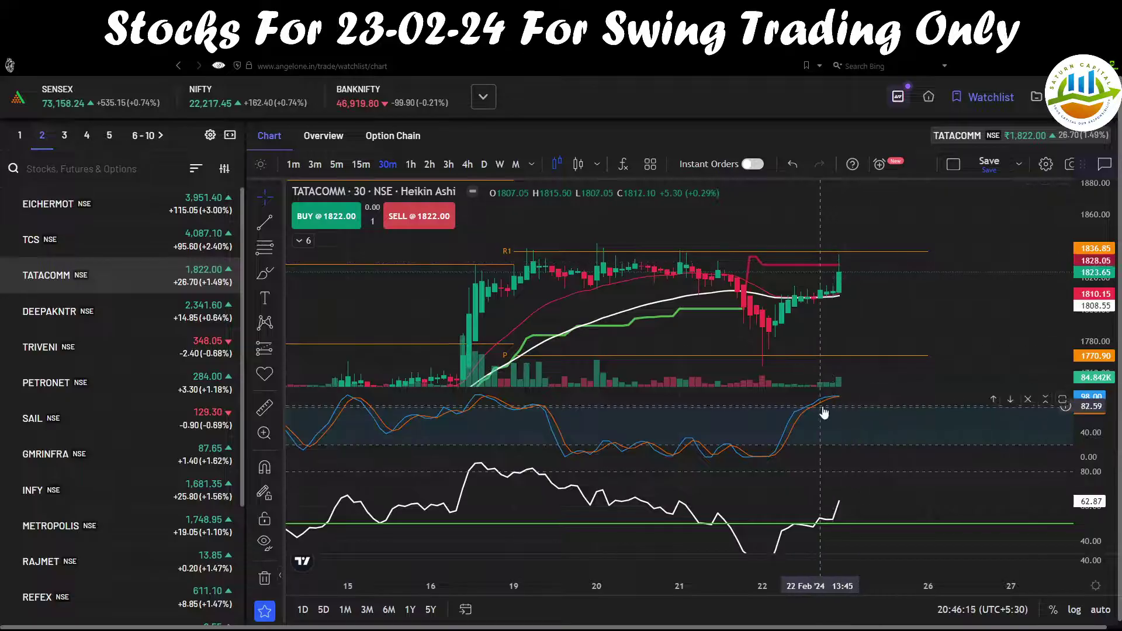
left_click_drag(824, 397, 845, 397)
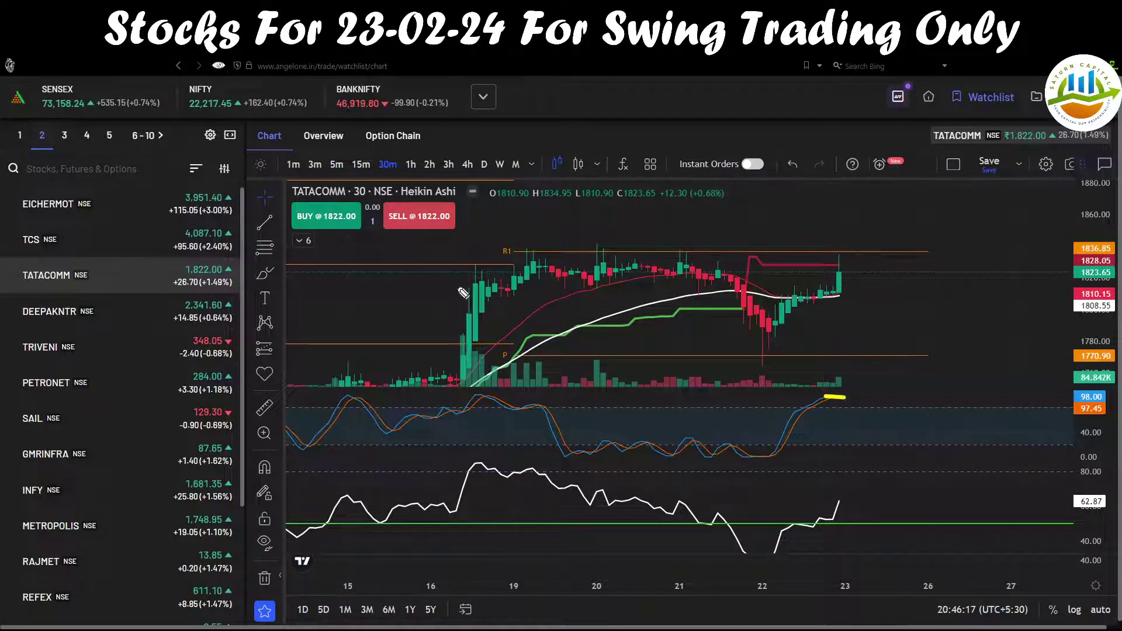
On TATACOMM's 15-minute chart, mark the latest Stoch RSI upturn and highlight the R1 and R2 levels, then clear the marks
left_click(359, 165)
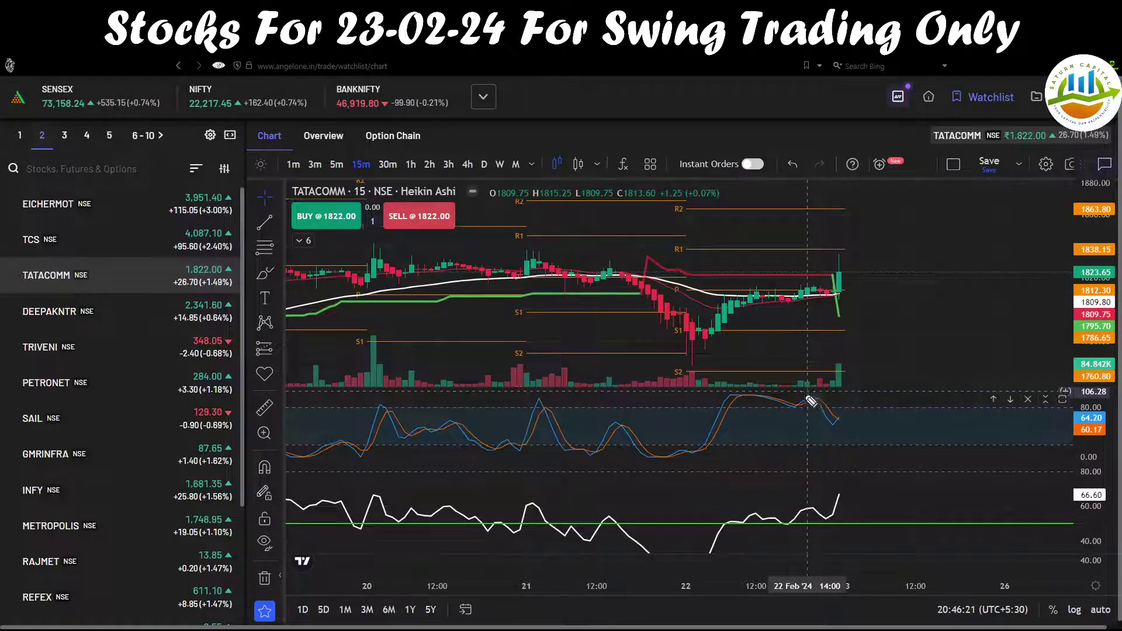
left_click_drag(826, 419, 850, 409)
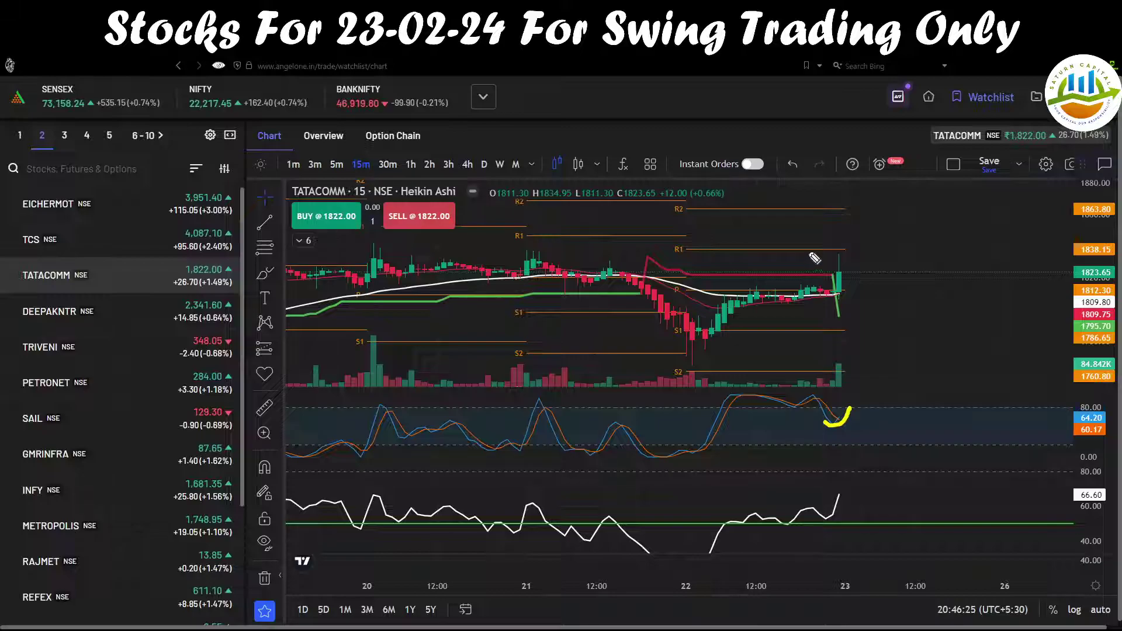
left_click_drag(807, 252, 865, 249)
left_click_drag(793, 211, 840, 209)
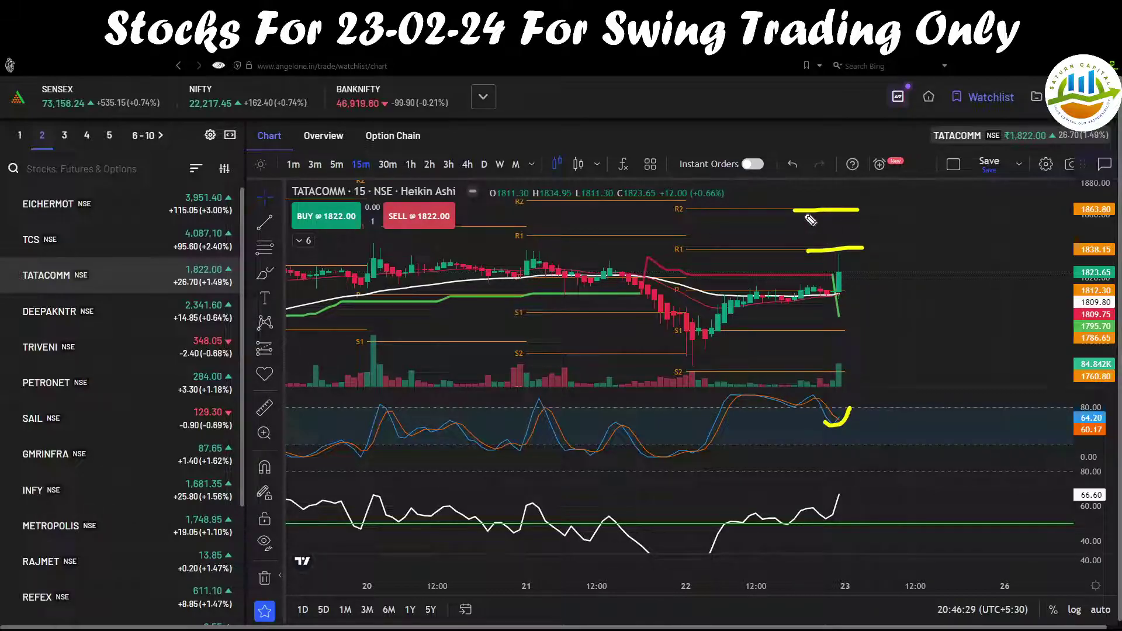
left_click_drag(795, 217, 832, 218)
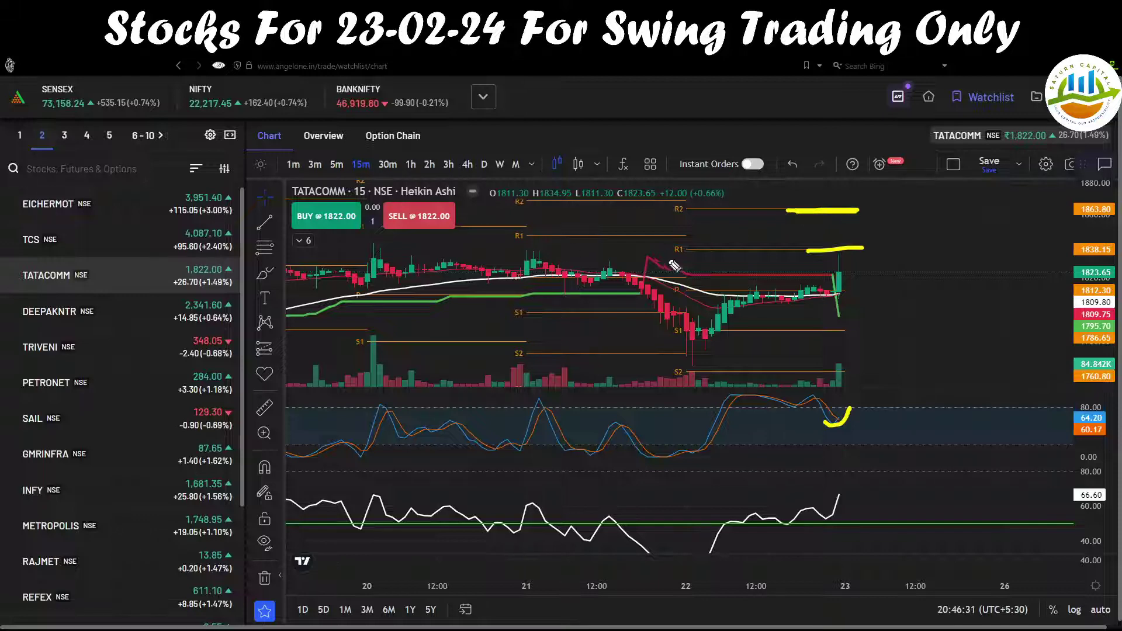
key("Escape")
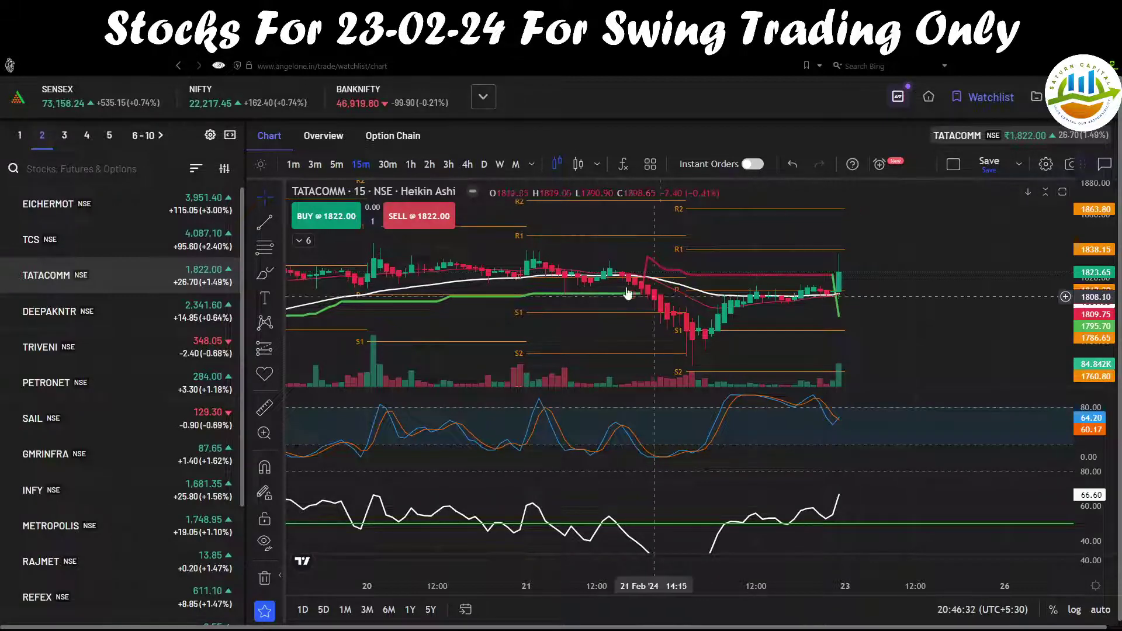
Compare TATACOMM's price action on the 5-minute, 1-hour, 15-minute and weekly timeframes
left_click(337, 164)
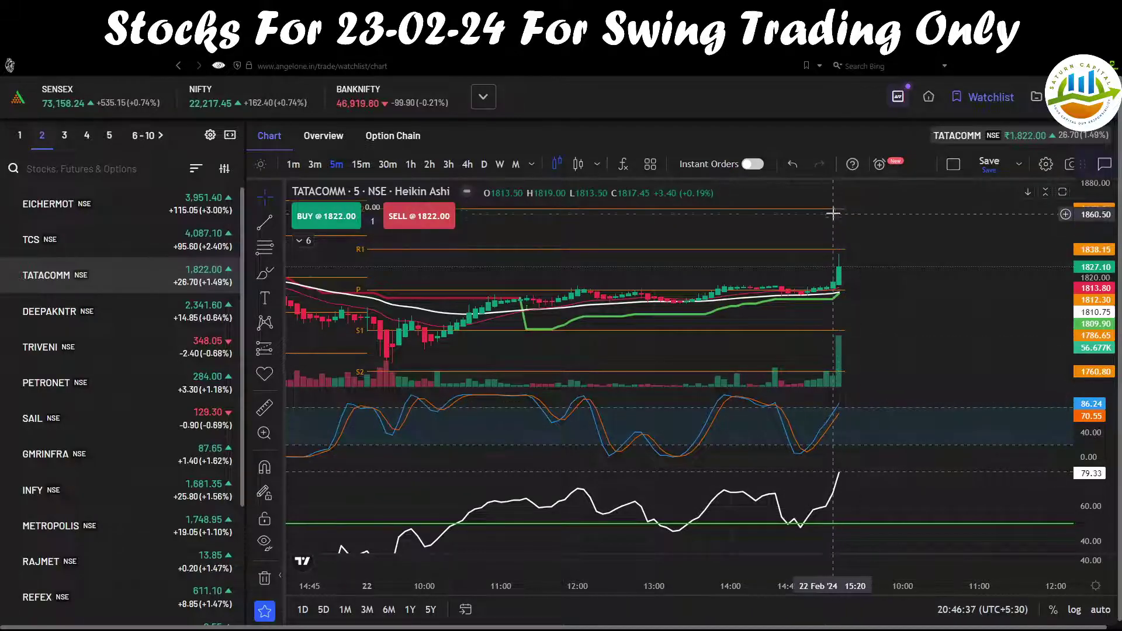
left_click(411, 165)
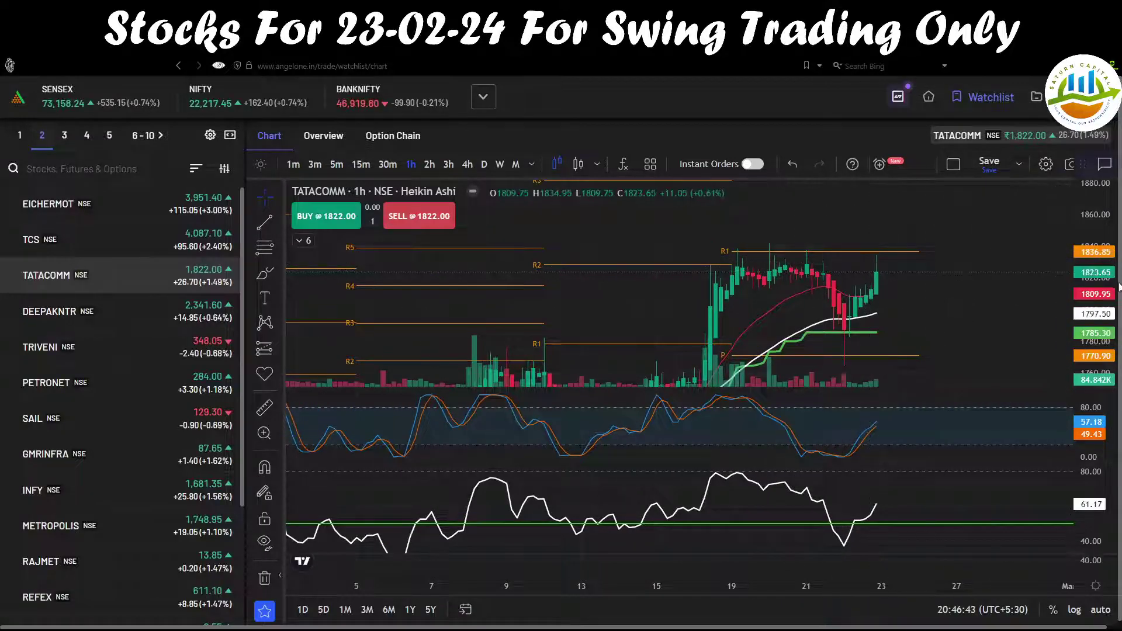
left_click_drag(1106, 267, 1103, 312)
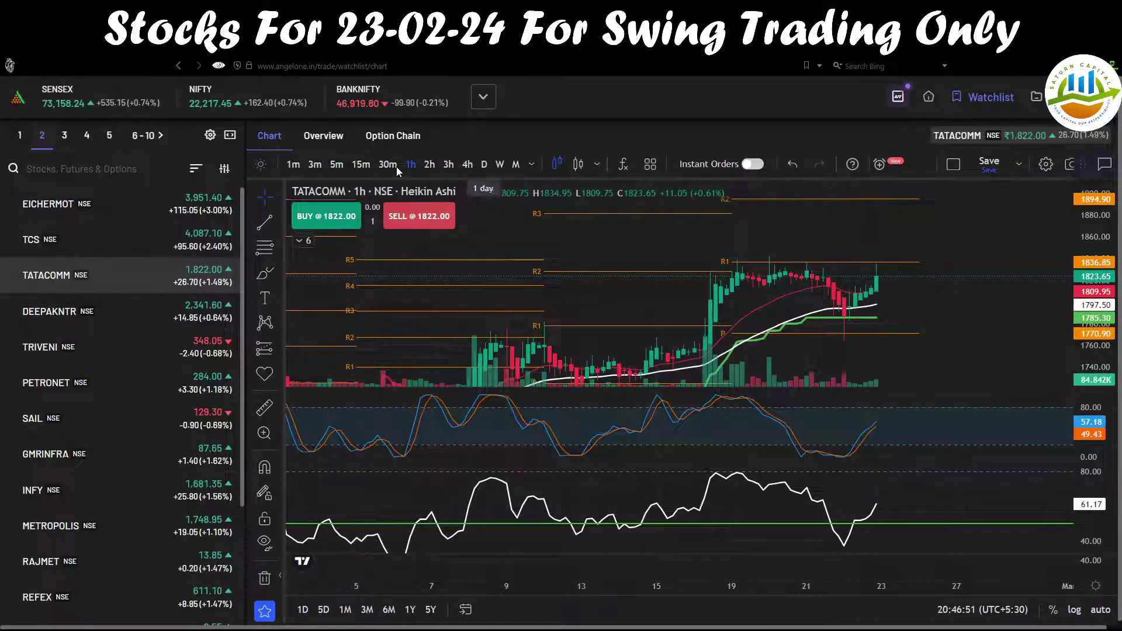
left_click(366, 166)
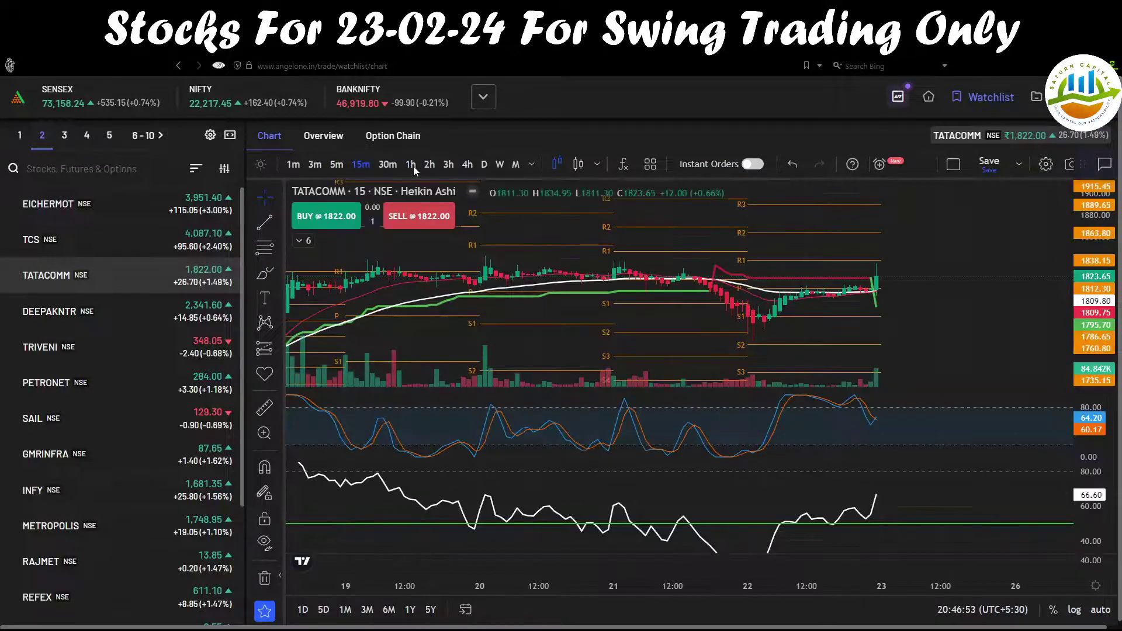
left_click(413, 166)
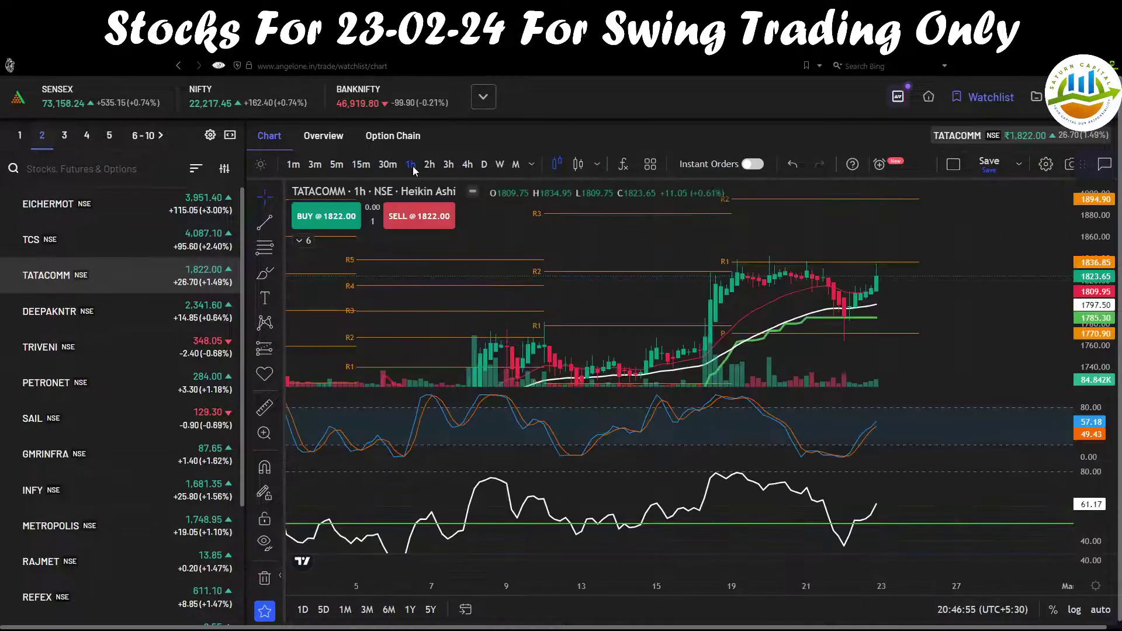
left_click(356, 167)
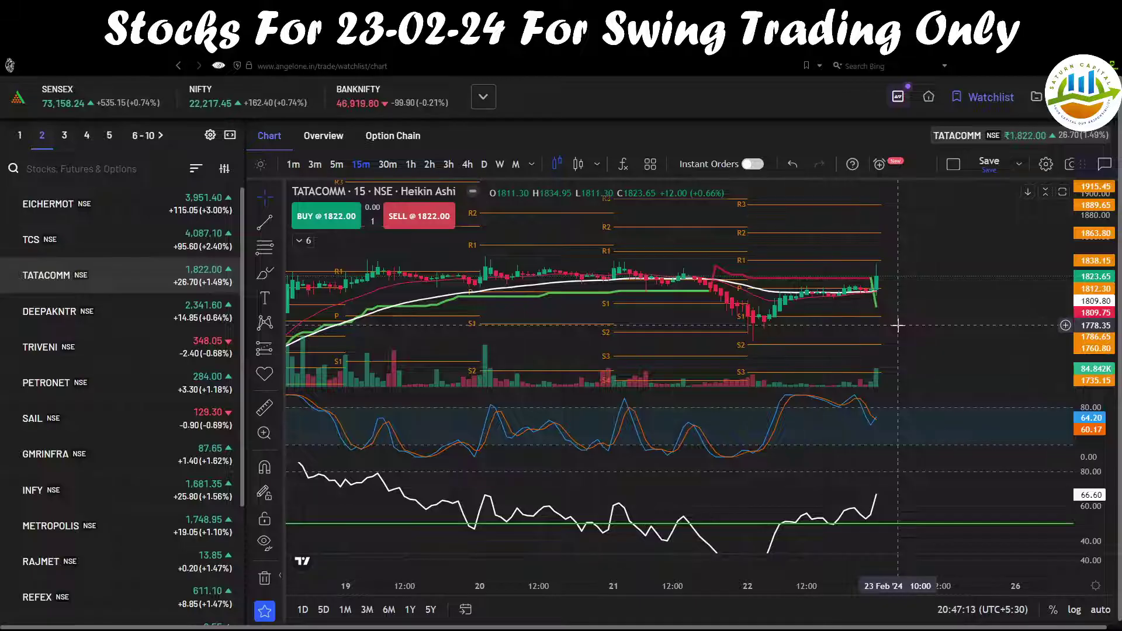
left_click(501, 165)
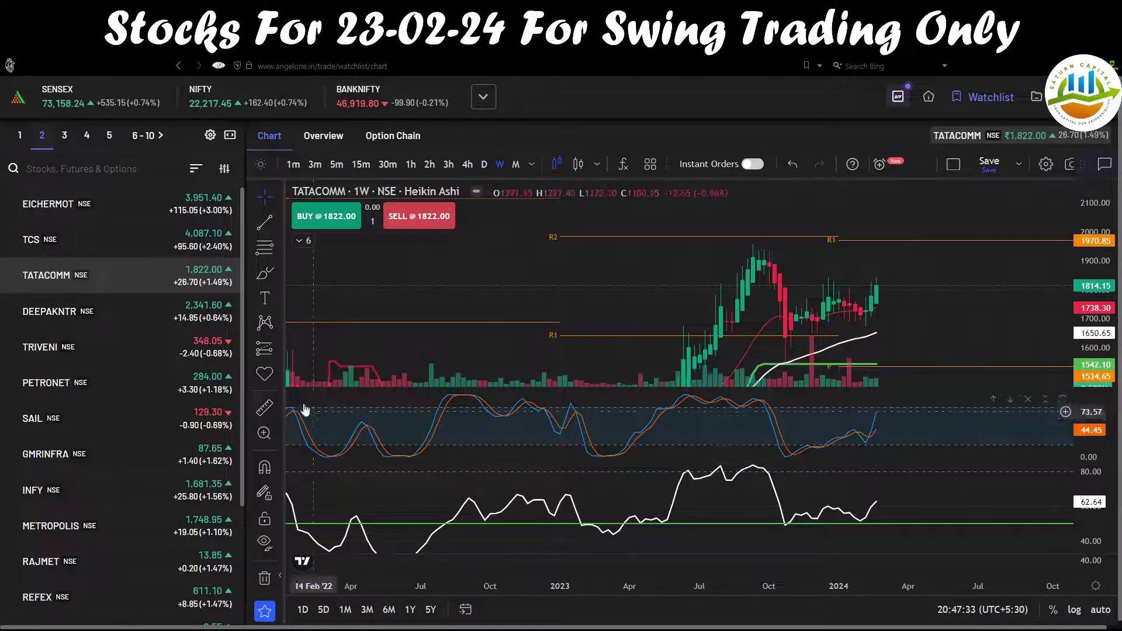
Open the TCS chart from the watchlist, check the 4-hour timeframe, and enlarge the recent candles on the 3-hour timeframe
left_click(124, 244)
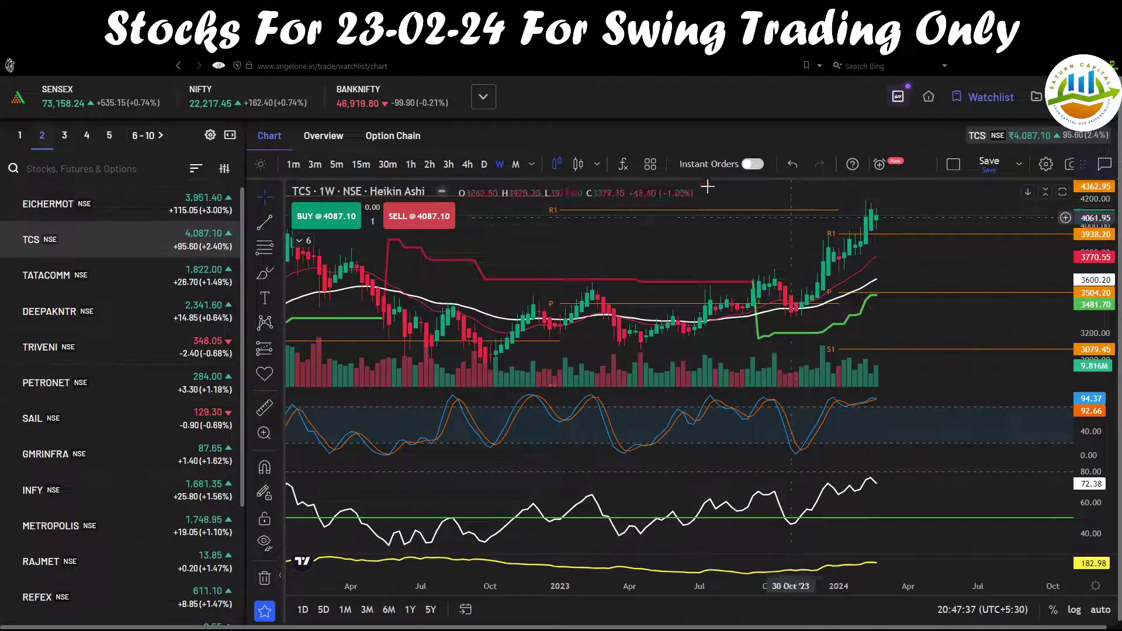
left_click(467, 164)
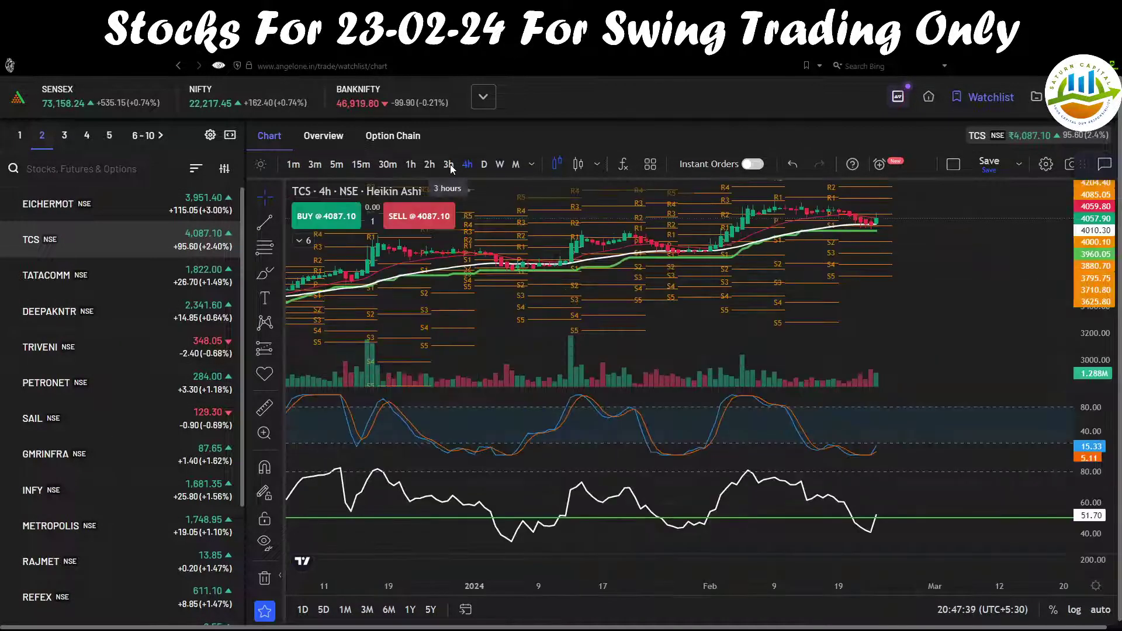
left_click(449, 164)
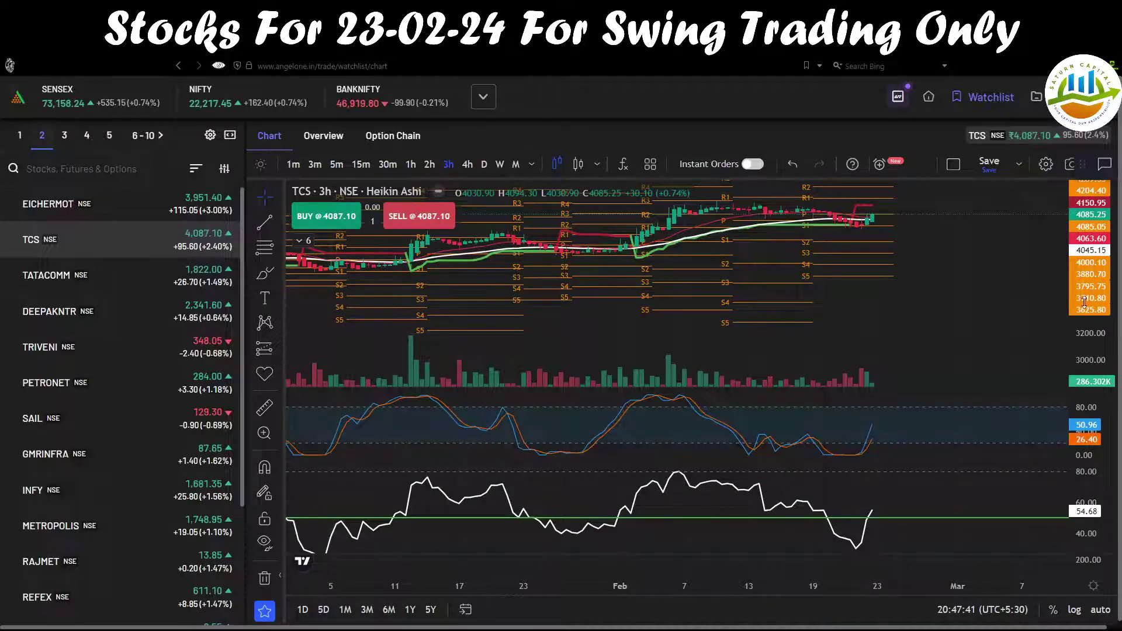
left_click_drag(1084, 302, 1084, 280)
left_click_drag(994, 245, 954, 353)
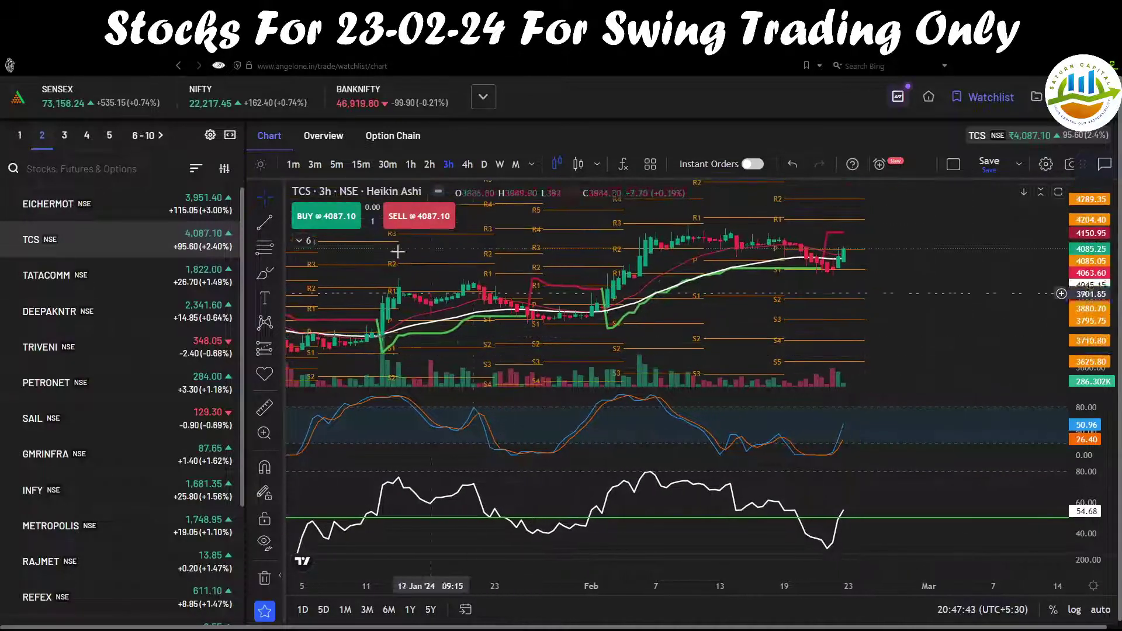
Hide the SuperTrend and Pivots indicators on the TCS chart and collapse the indicator list
left_click(303, 241)
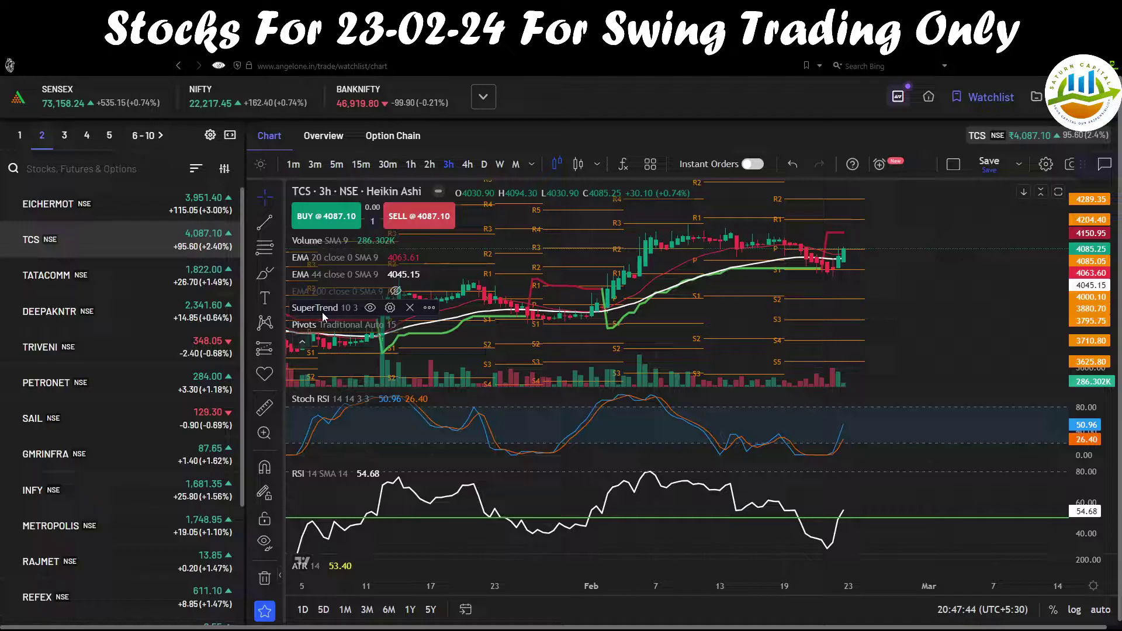
left_click(370, 308)
left_click(408, 324)
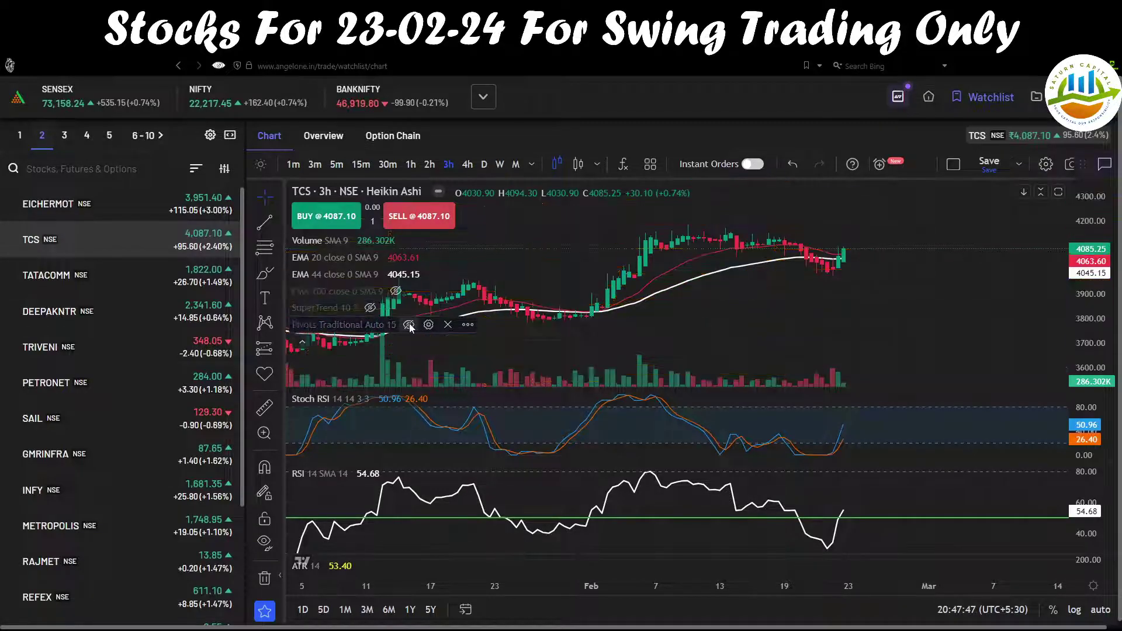
left_click_drag(909, 291, 849, 332)
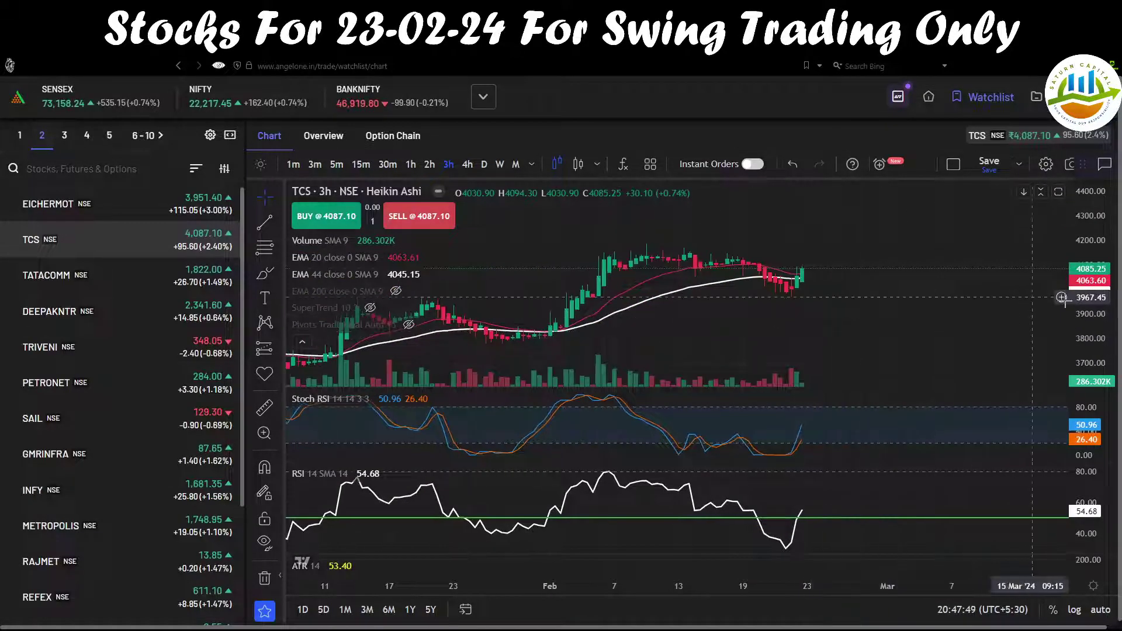
left_click(302, 343)
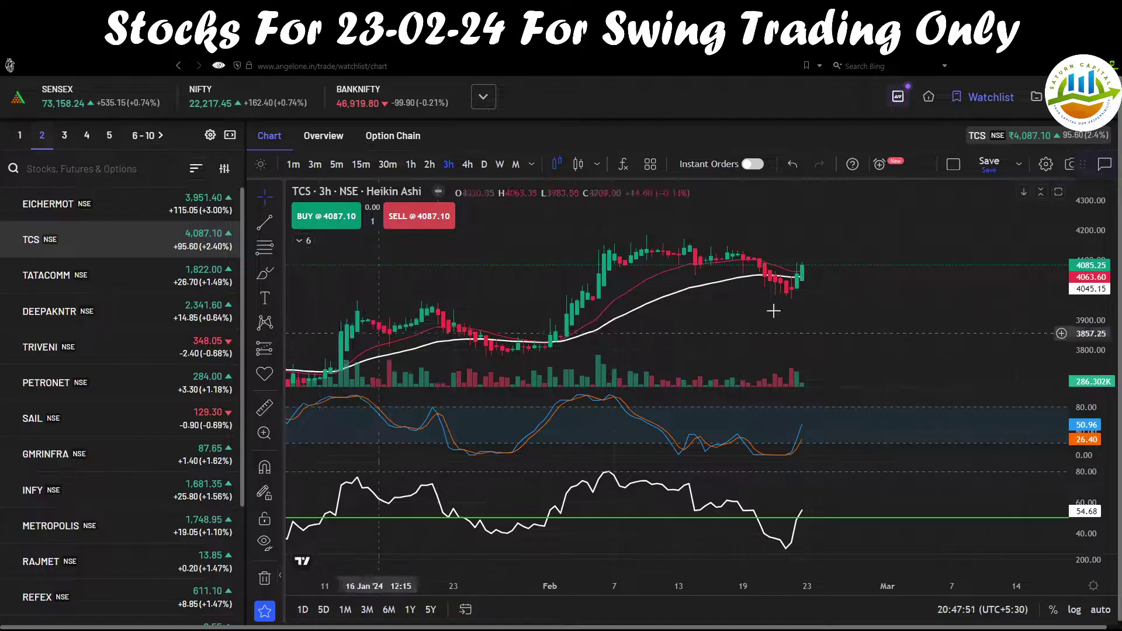
On TCS's 3-hour chart, mark the moving-average, Stoch RSI and RSI upturns and label them 1M, 2M and 3M
scroll(819, 315, "up", 1)
scroll(829, 326, "up", 1)
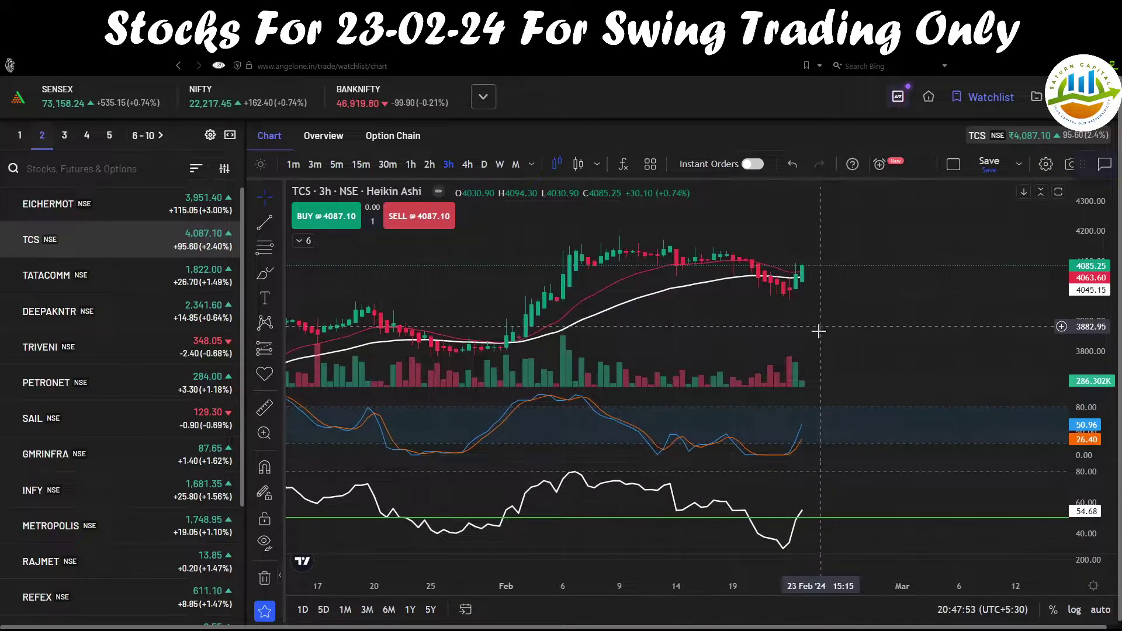
left_click_drag(794, 325, 795, 325)
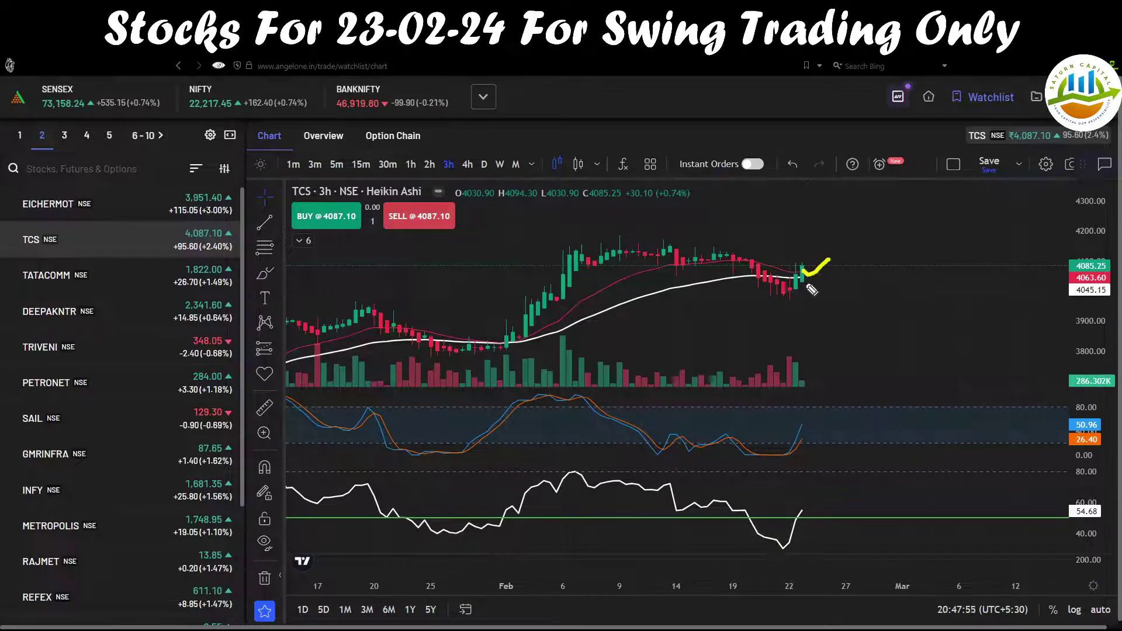
left_click_drag(852, 282, 852, 254)
mouse_move(864, 282)
left_mouse_down()
mouse_move(870, 260)
mouse_move(884, 278)
left_mouse_up()
left_click_drag(795, 464, 830, 409)
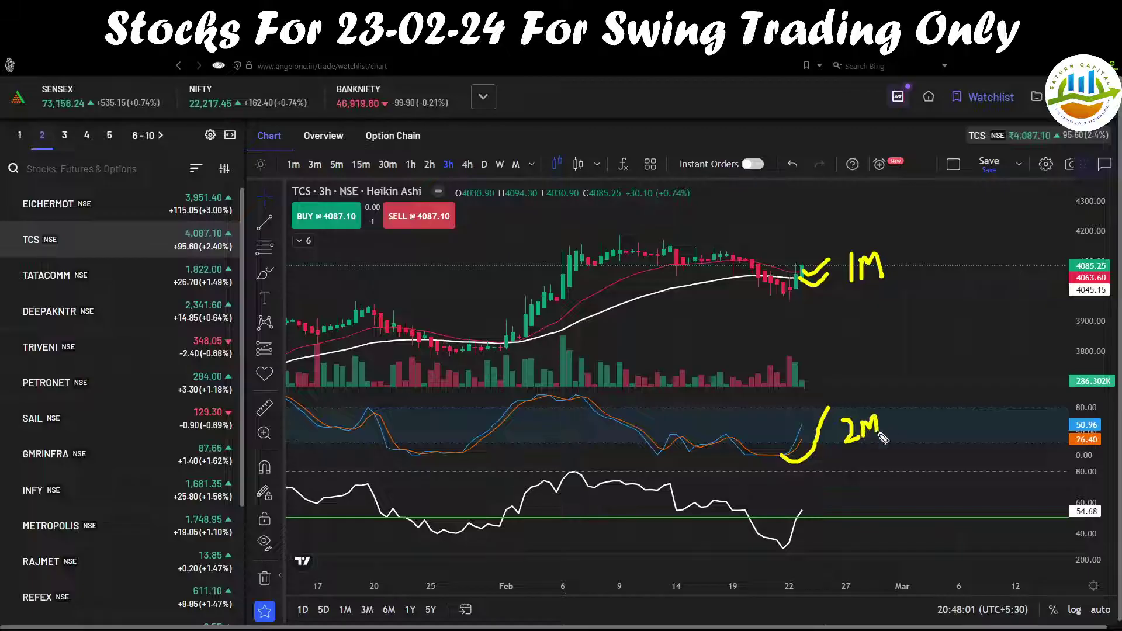
left_click_drag(783, 524, 817, 512)
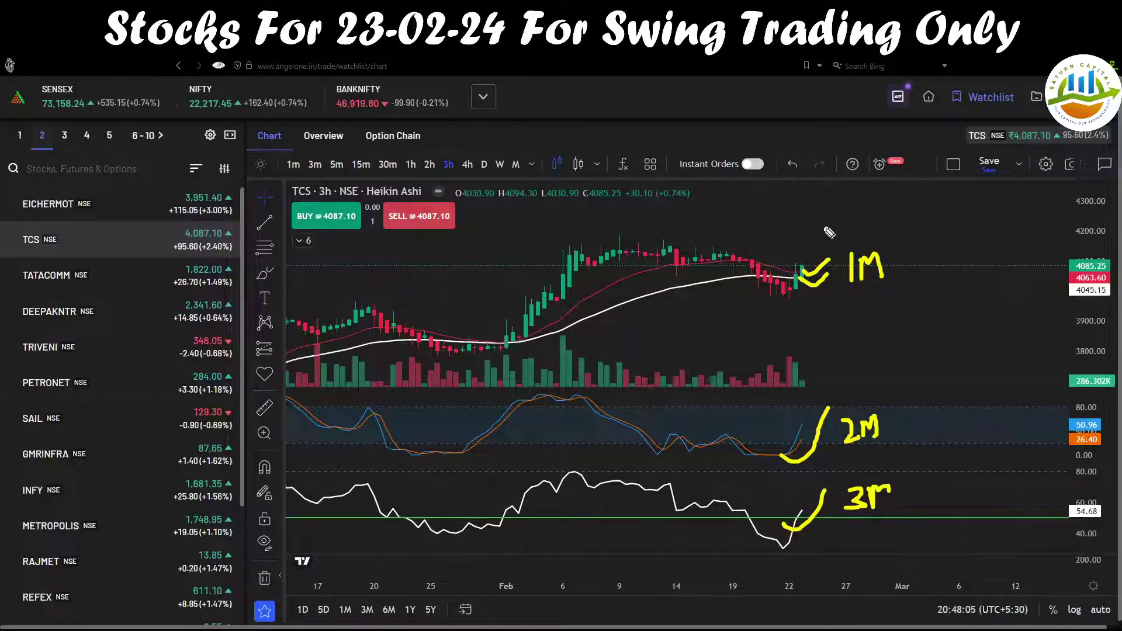
Enclose the three labelled TCS signals in one loop, then circle the 3h and 4h timeframe options, clearing each set of marks
mouse_move(824, 223)
left_mouse_down()
mouse_move(921, 534)
mouse_move(837, 252)
left_mouse_up()
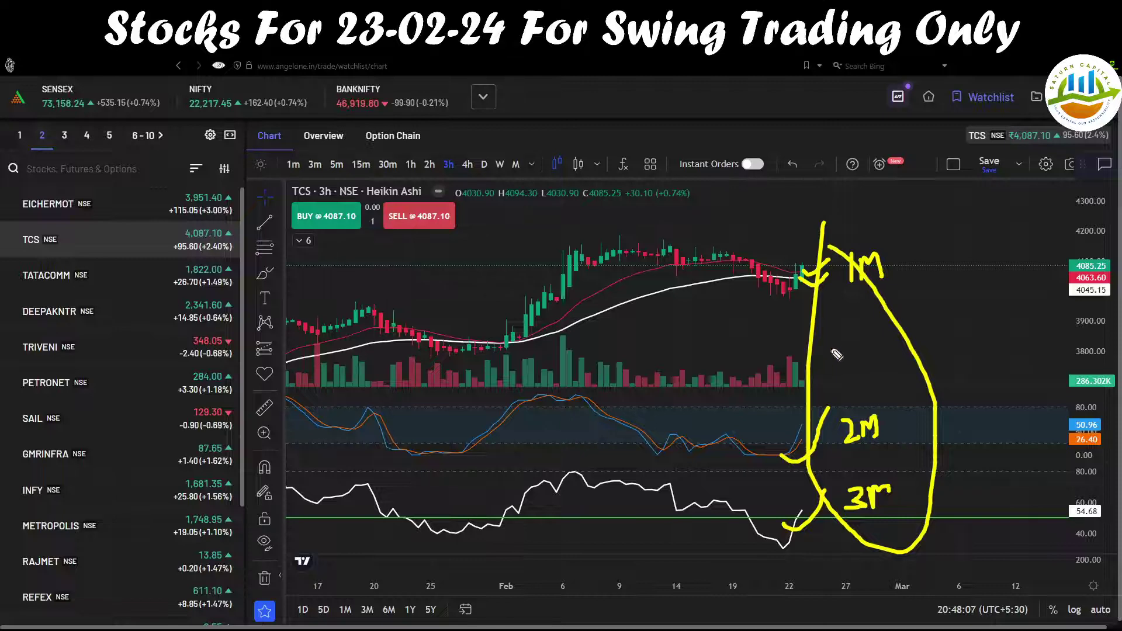
key("e")
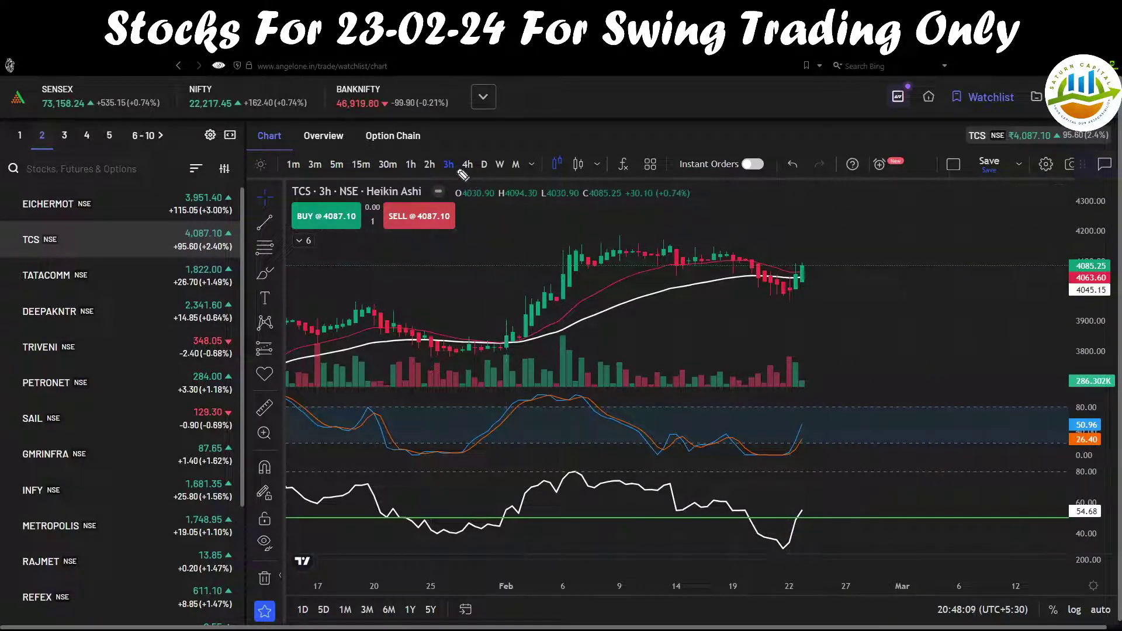
mouse_move(455, 163)
left_mouse_down()
mouse_move(409, 146)
mouse_move(480, 177)
left_mouse_up()
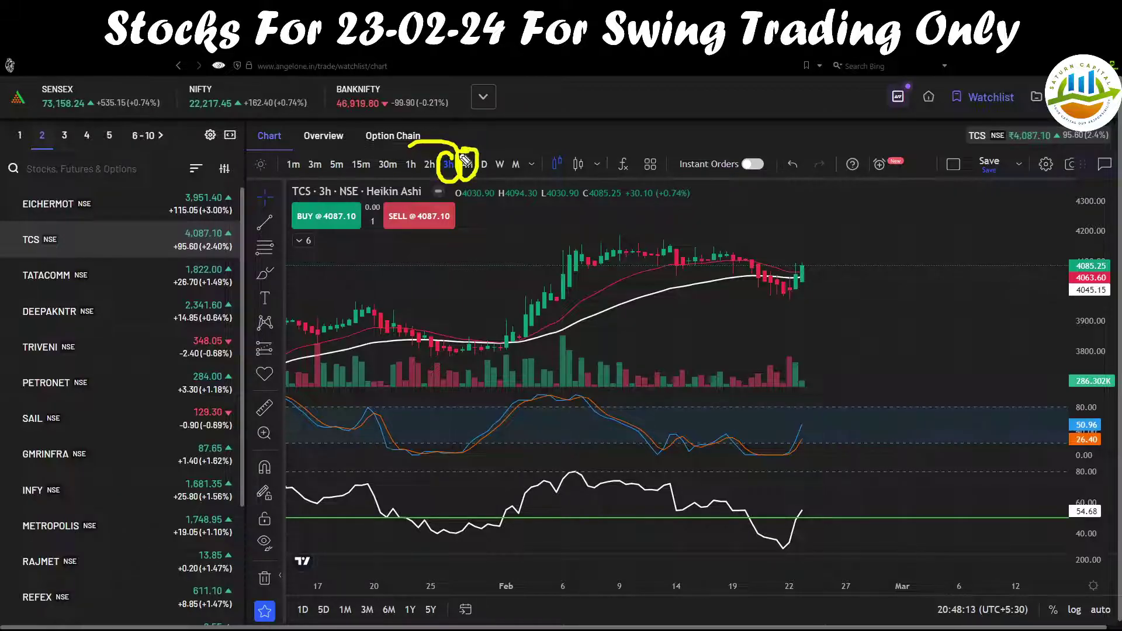
key("Escape")
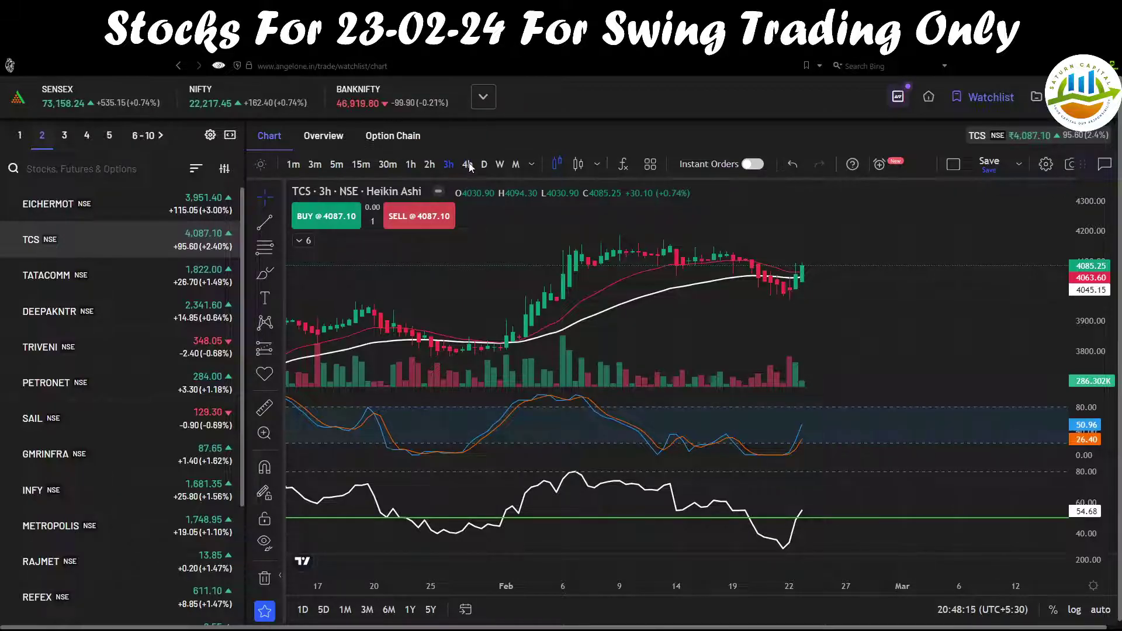
Switch TCS to the 4-hour timeframe and mark the moving-average and Stoch RSI upturns, labelling them 1M and 2M
left_click(467, 165)
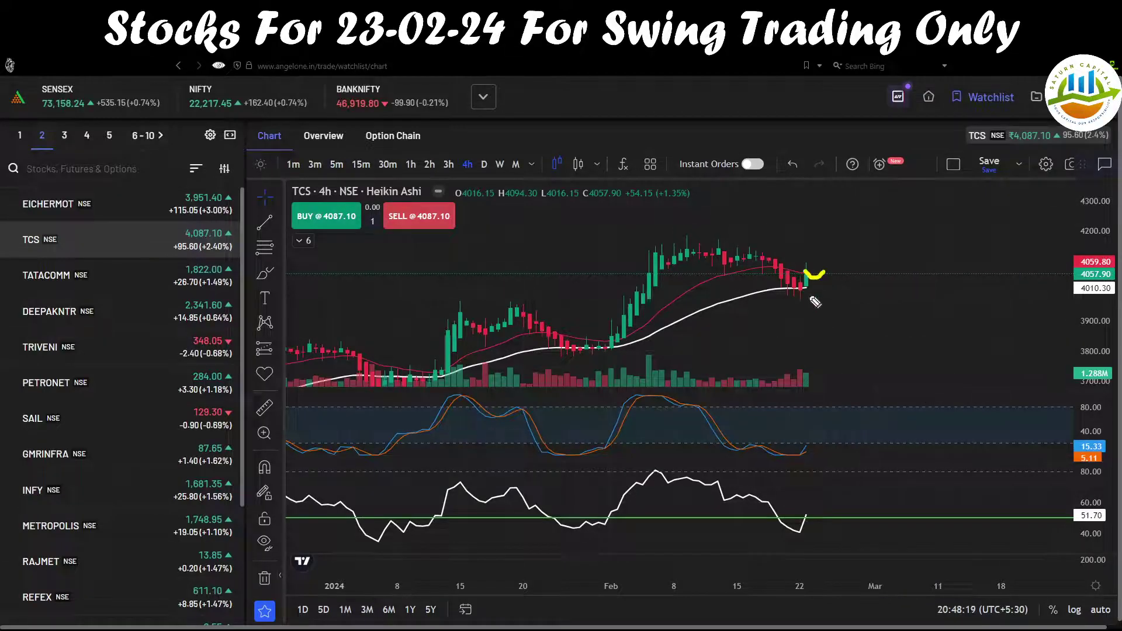
mouse_move(790, 460)
left_mouse_down()
mouse_move(824, 445)
mouse_move(843, 397)
left_mouse_up()
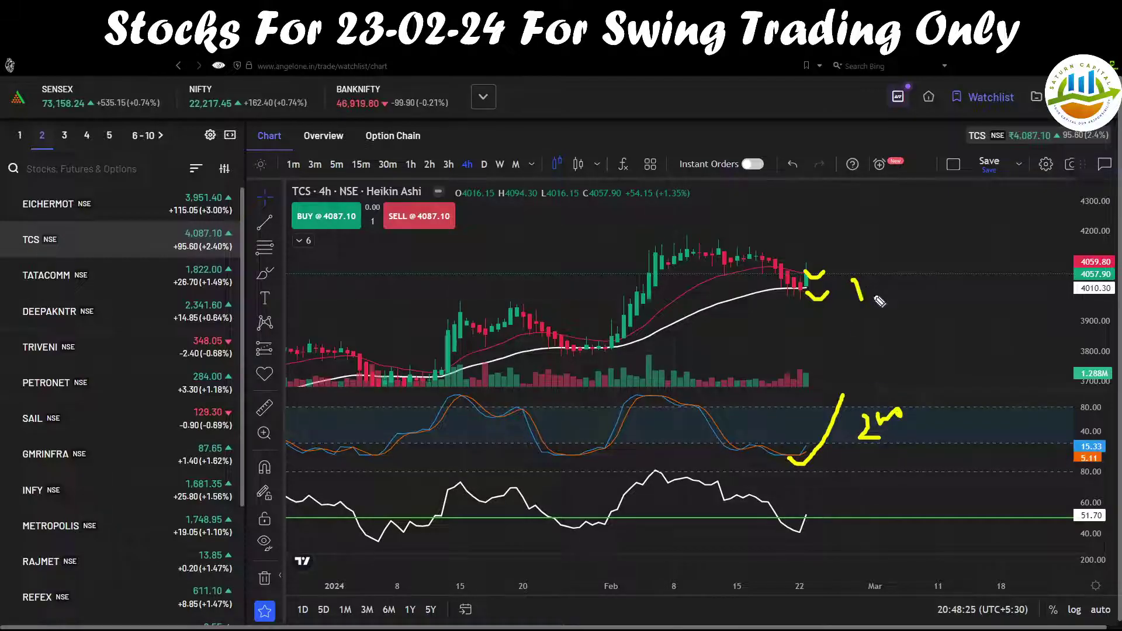
left_click_drag(871, 280, 900, 295)
Mark the 4-hour RSI upturn, circle its current value, label it 3M, underline the latest candles, and clear all marks
left_click_drag(783, 543, 839, 495)
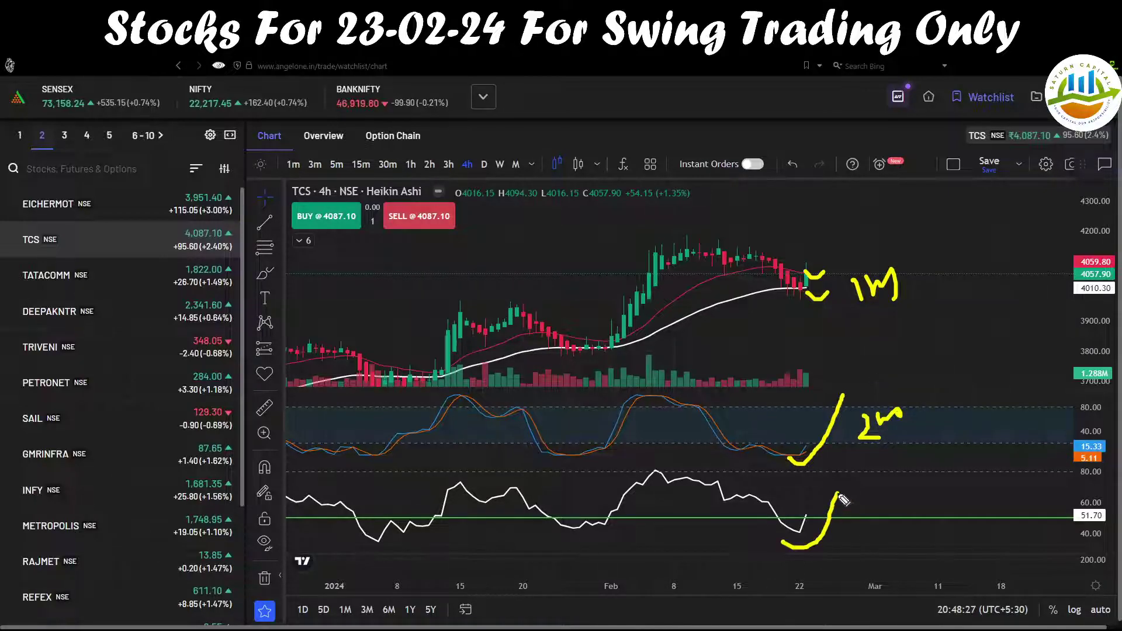
left_click_drag(1076, 523, 1011, 509)
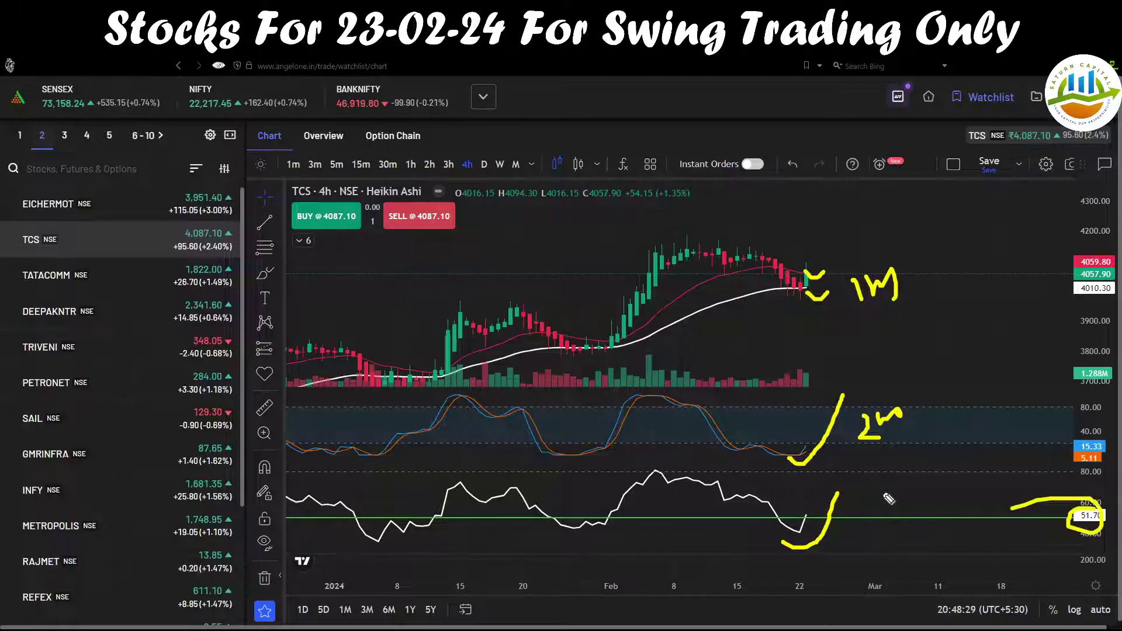
left_click_drag(893, 511, 911, 525)
mouse_move(922, 526)
left_mouse_down()
mouse_move(928, 502)
mouse_move(934, 529)
left_mouse_up()
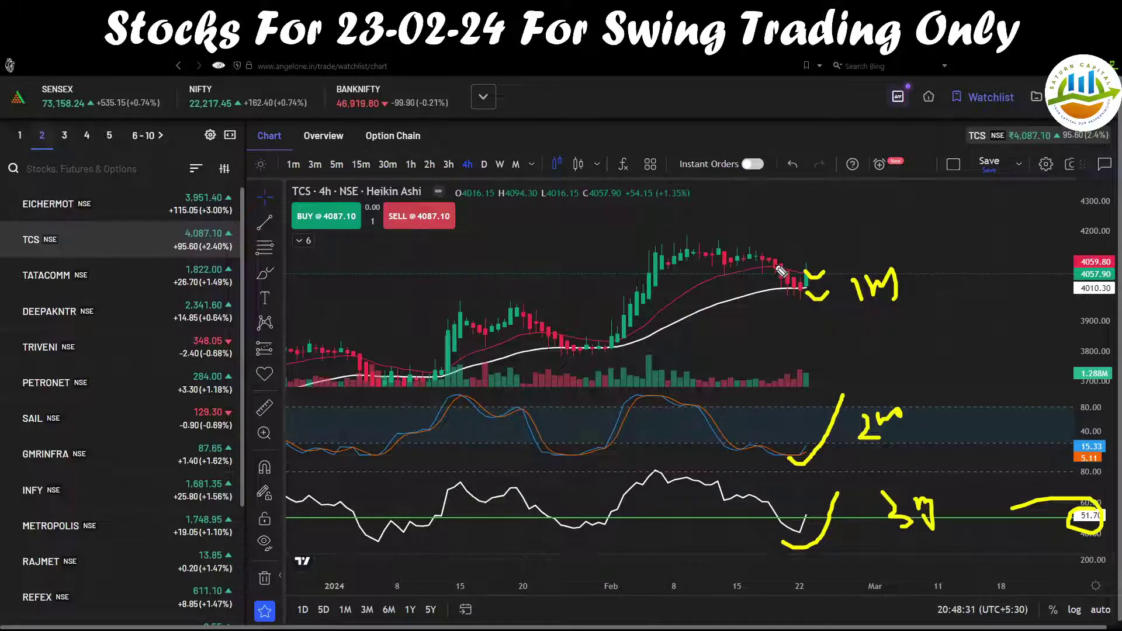
left_click_drag(774, 264, 871, 266)
key("Escape")
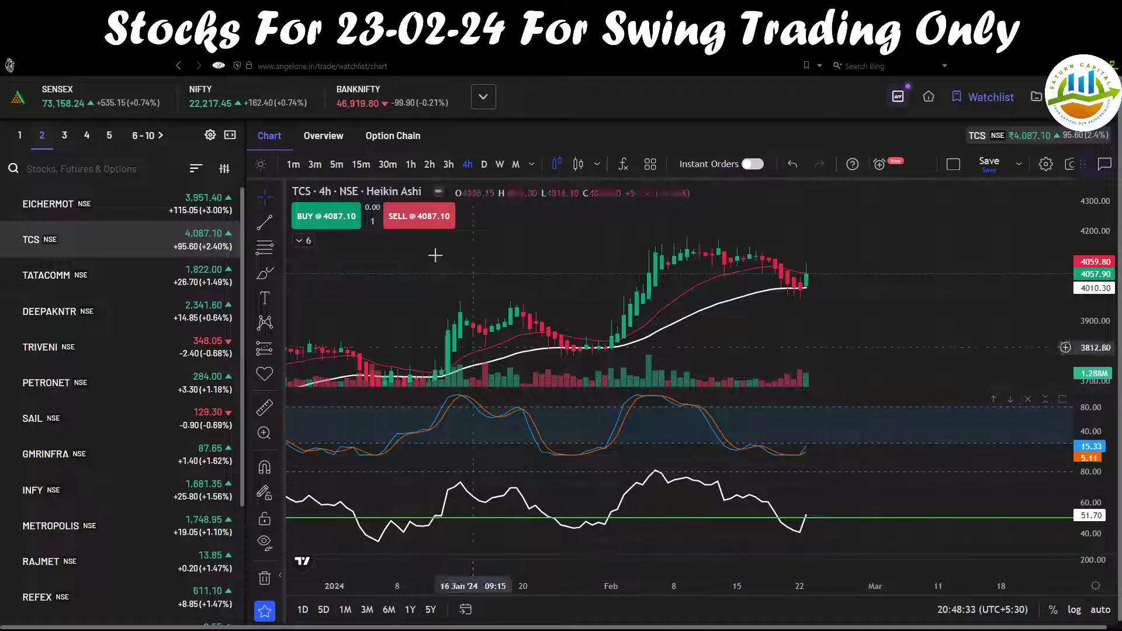
Glance at the trading journal spreadsheet, return to the TCS 4-hour chart, and bring more earlier candles into view
left_click(672, 47)
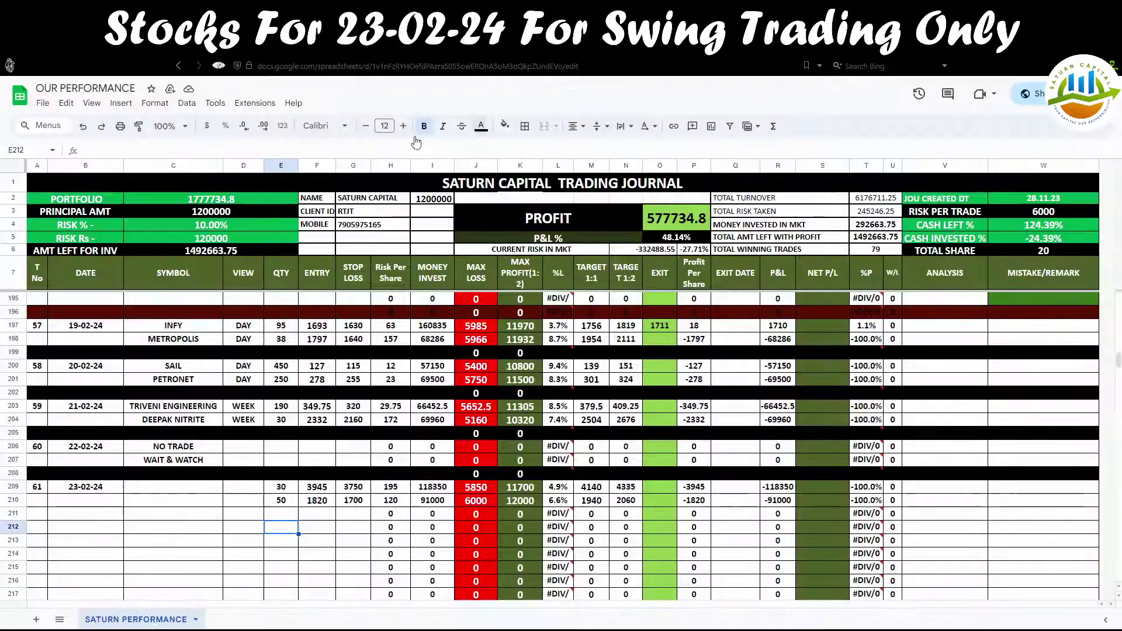
left_click(282, 47)
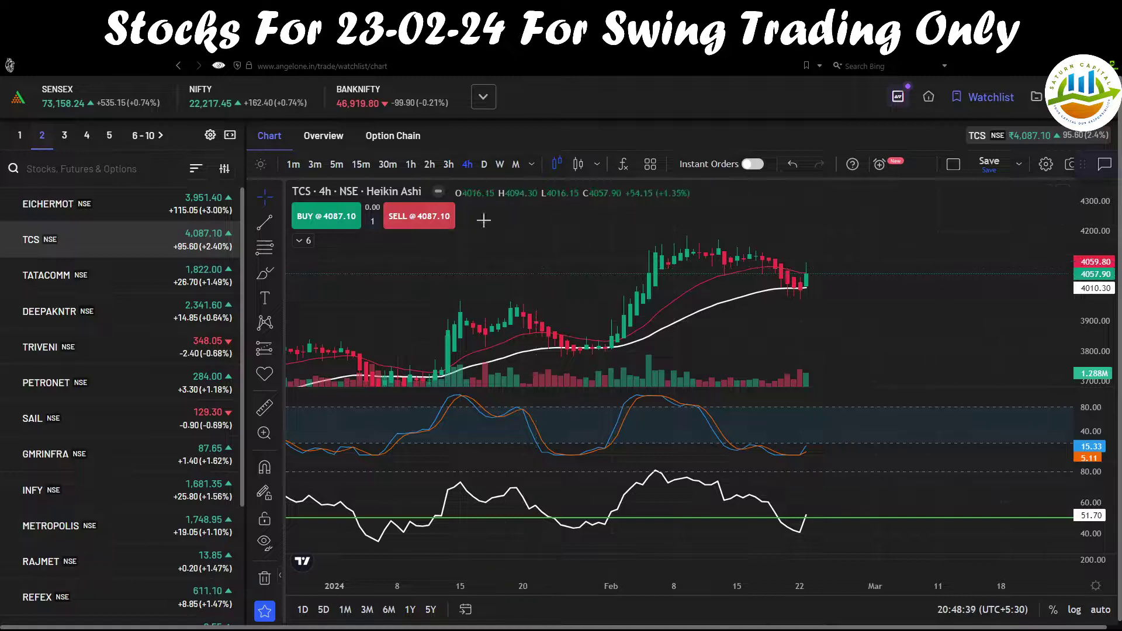
scroll(620, 327, "down", 1)
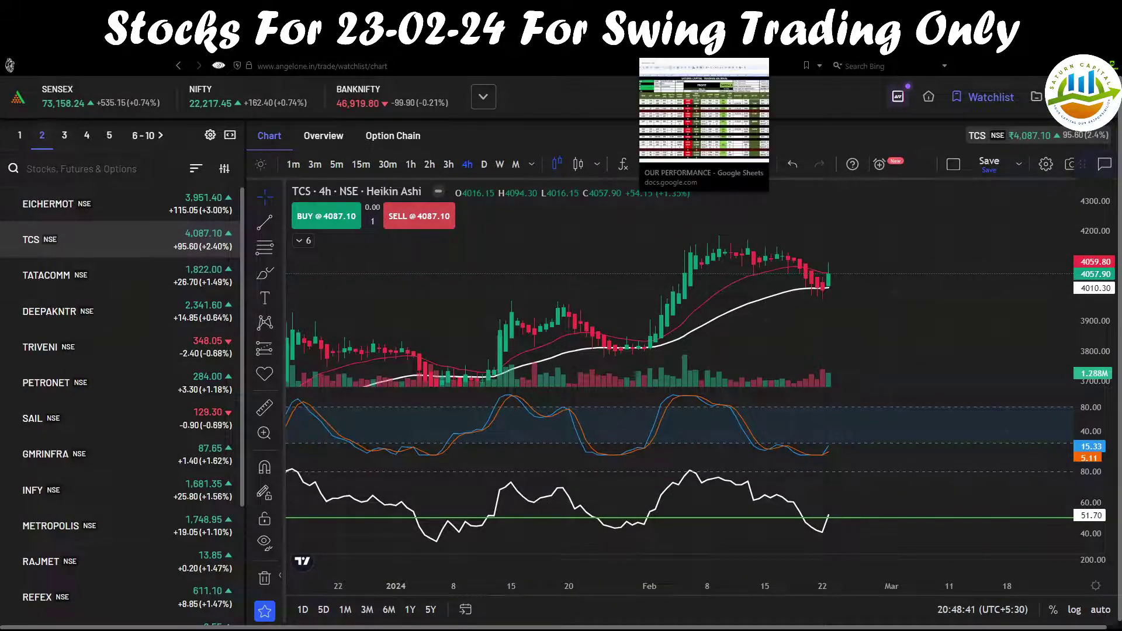
Switch to the trading journal spreadsheet and look through the earlier entries for the previous TCS trade
left_click(672, 47)
scroll(248, 478, "up", 1)
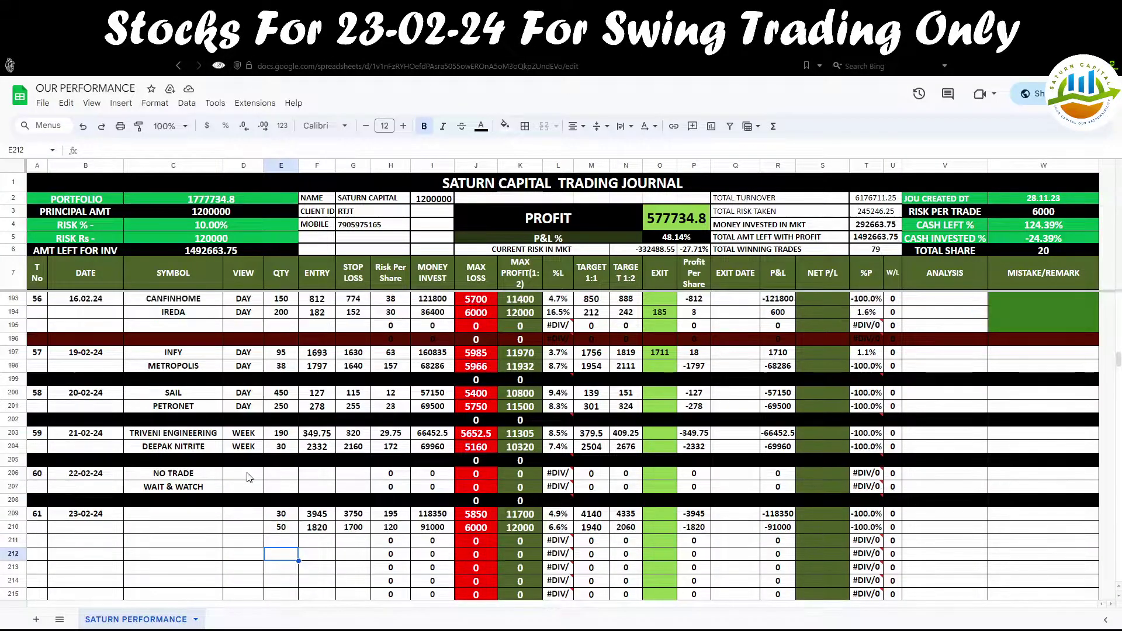
scroll(248, 478, "up", 2)
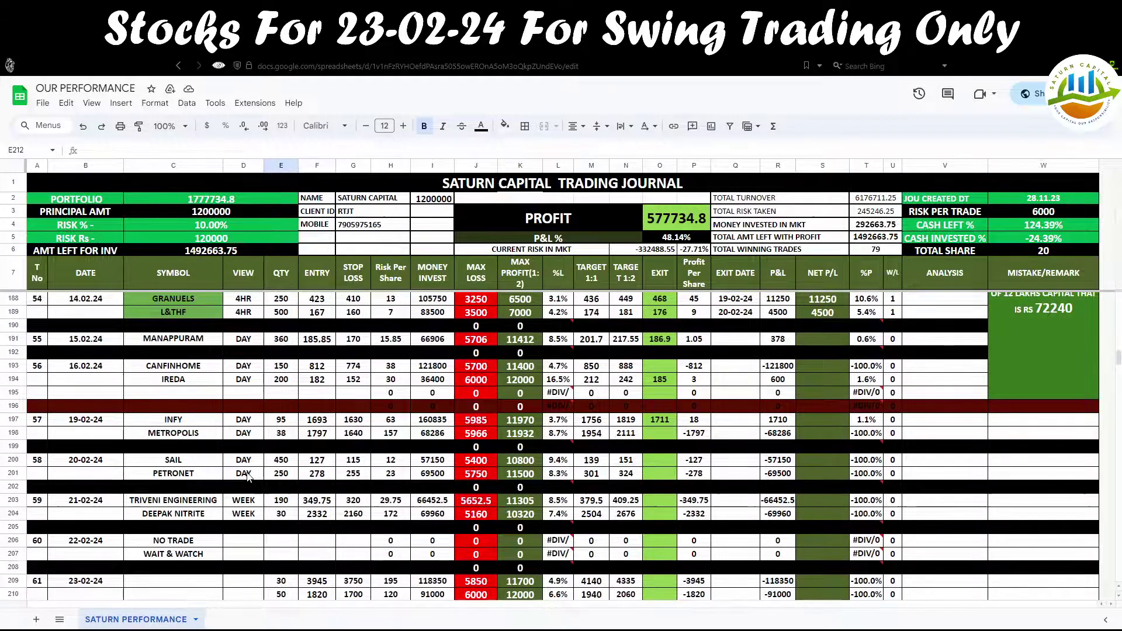
scroll(248, 477, "up", 6)
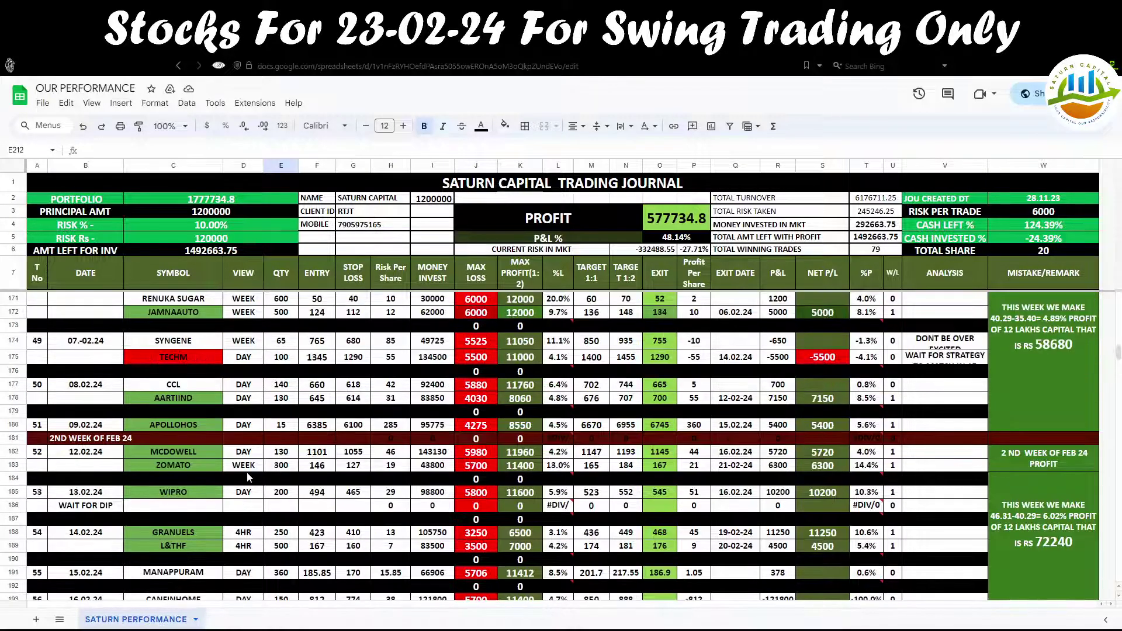
scroll(247, 477, "up", 2)
scroll(247, 478, "down", 3)
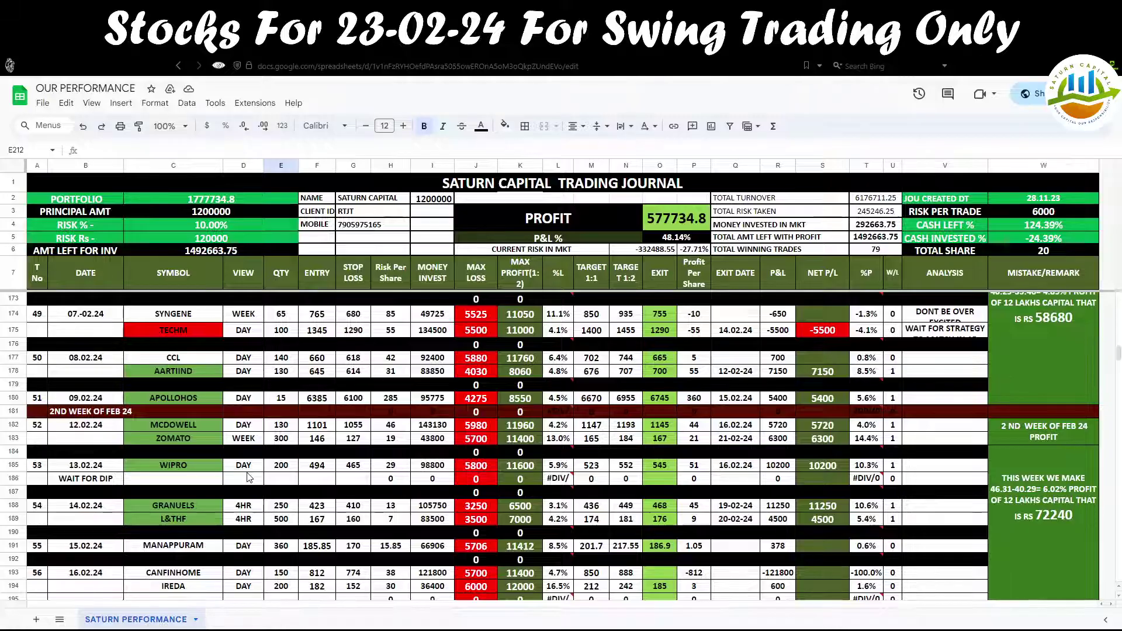
scroll(247, 477, "down", 2)
scroll(248, 477, "down", 3)
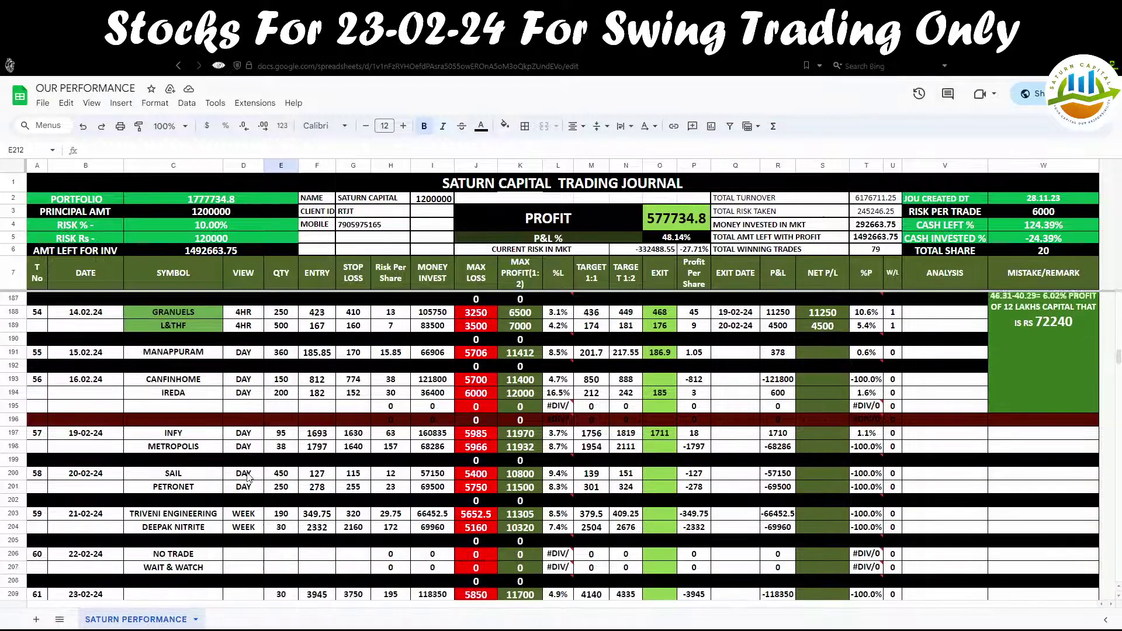
scroll(247, 477, "up", 4)
scroll(247, 477, "up", 5)
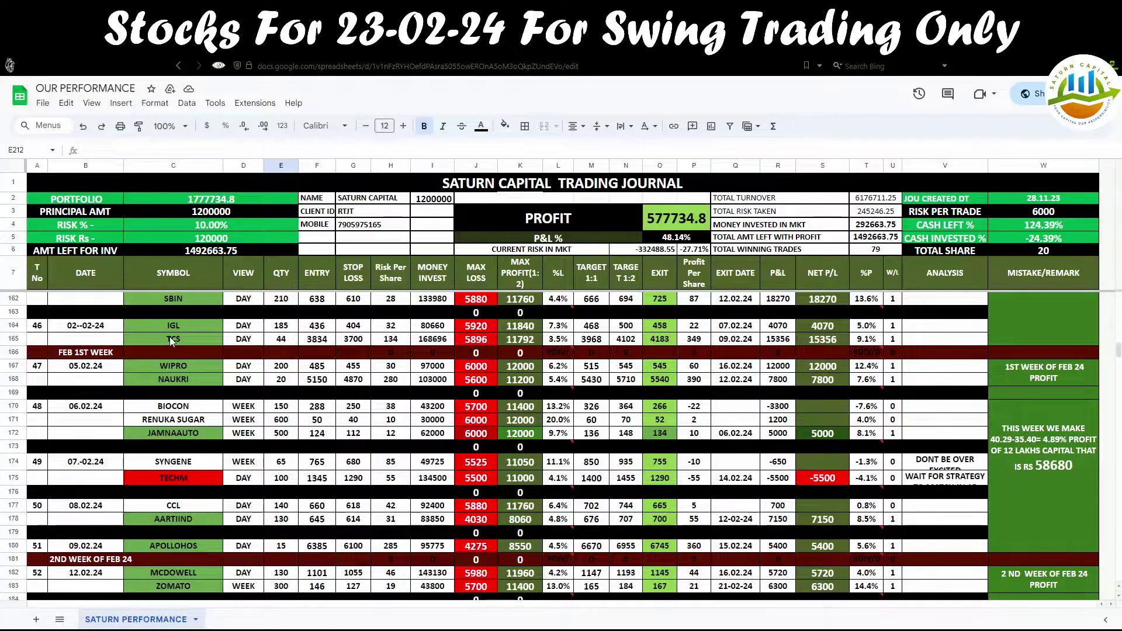
Circle the earlier TCS trade's date 02-02-24 and its entry price 3834 in the journal, and clear the marks
left_click(169, 336)
left_click(69, 330)
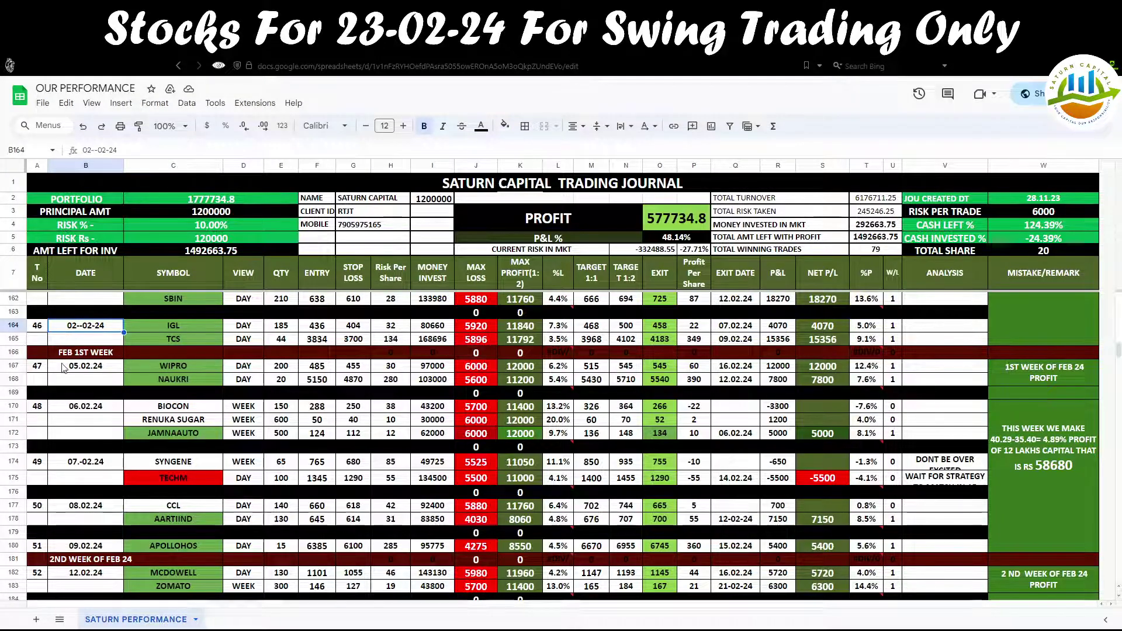
mouse_move(55, 337)
left_mouse_down()
mouse_move(112, 329)
mouse_move(59, 331)
left_mouse_up()
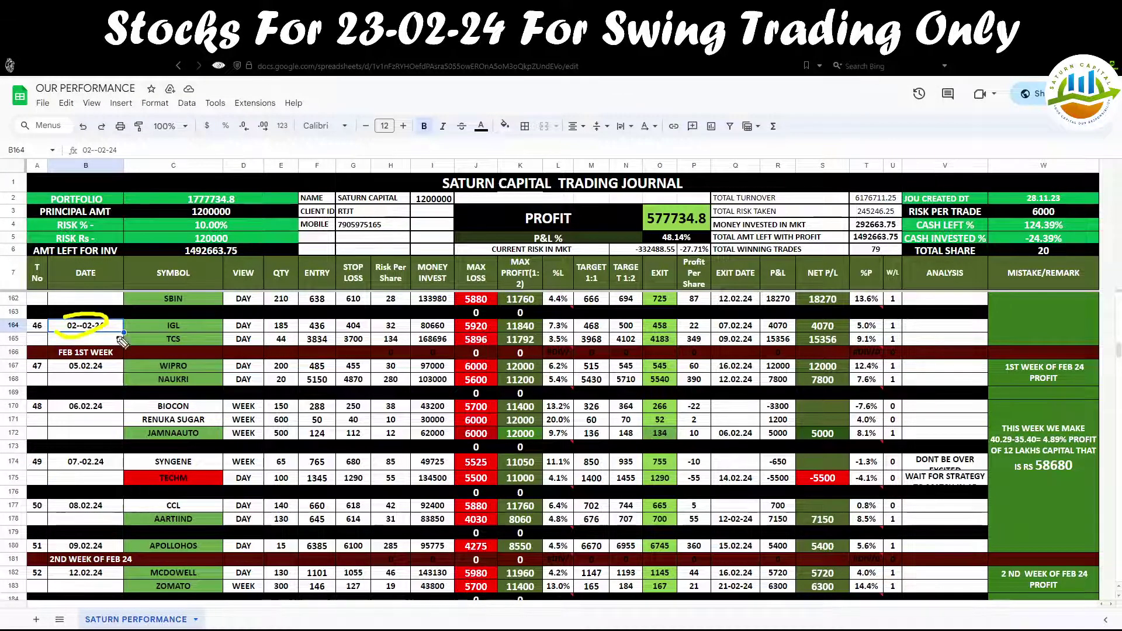
left_click_drag(304, 351, 303, 340)
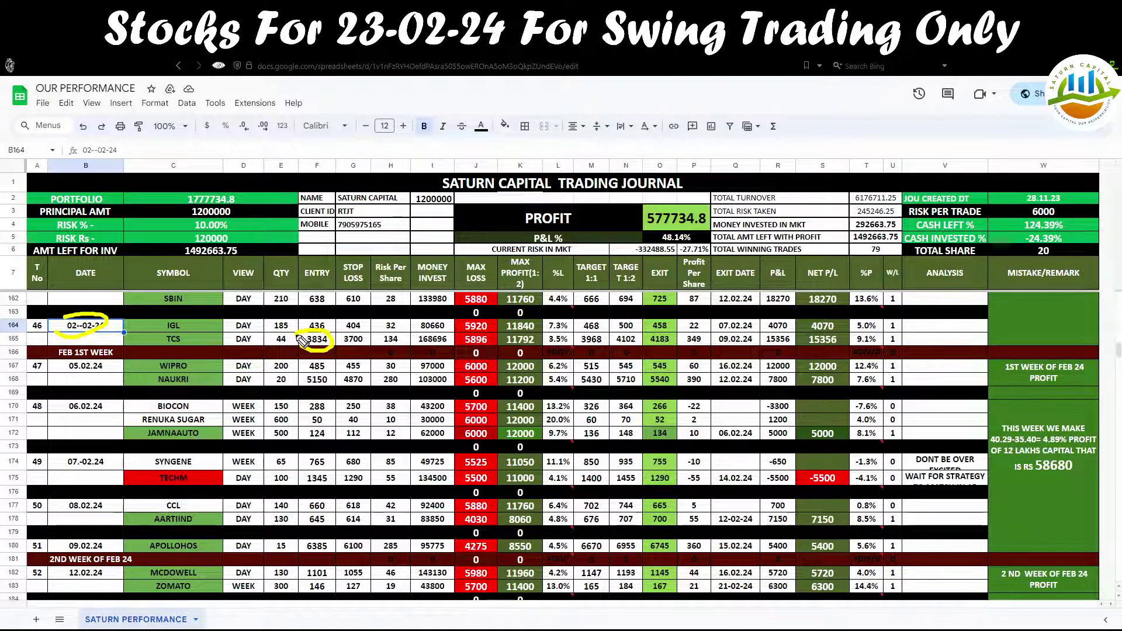
key("Escape")
Return to the TCS chart, switch to the daily timeframe, compress the price scale, and mark levels at early February's rise and peak
key("ctrl+Tab")
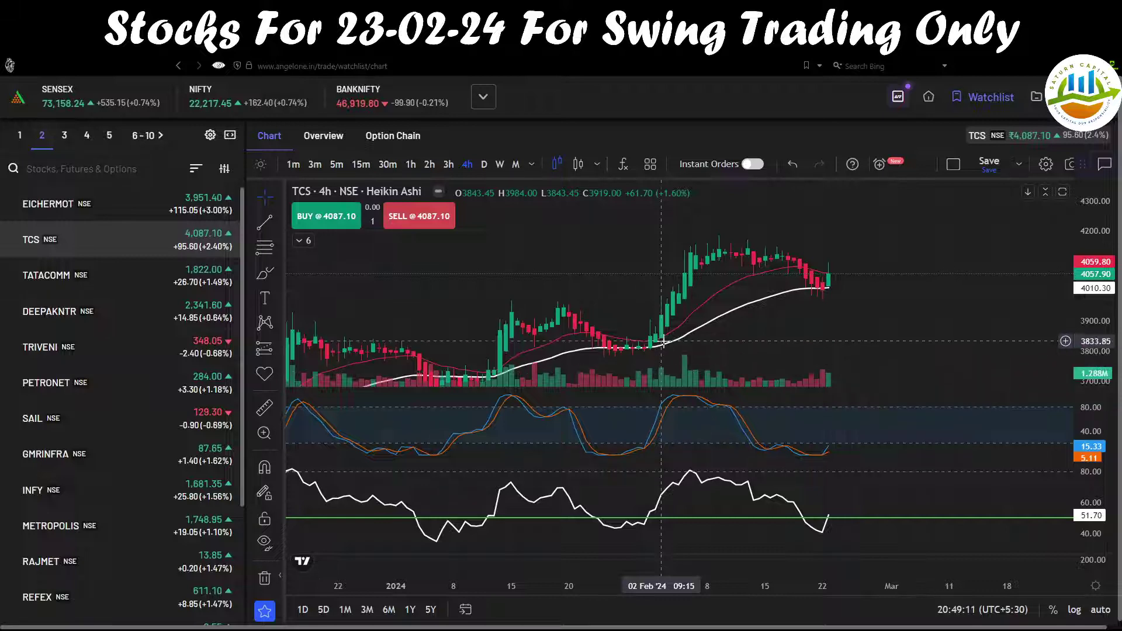
left_click(484, 164)
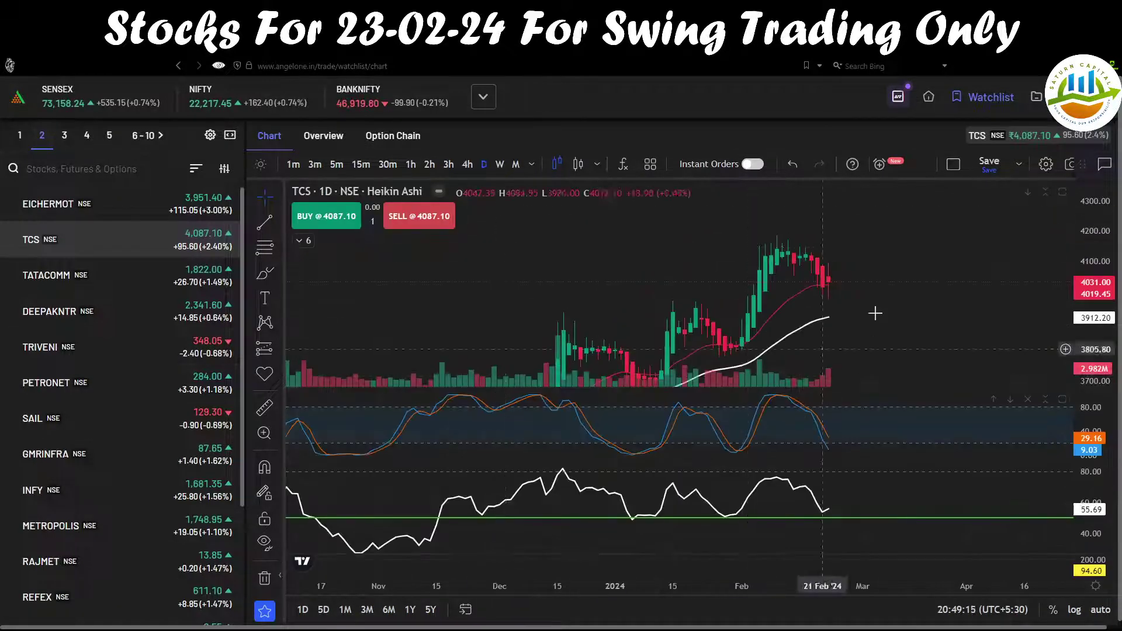
left_click_drag(1085, 309, 945, 362)
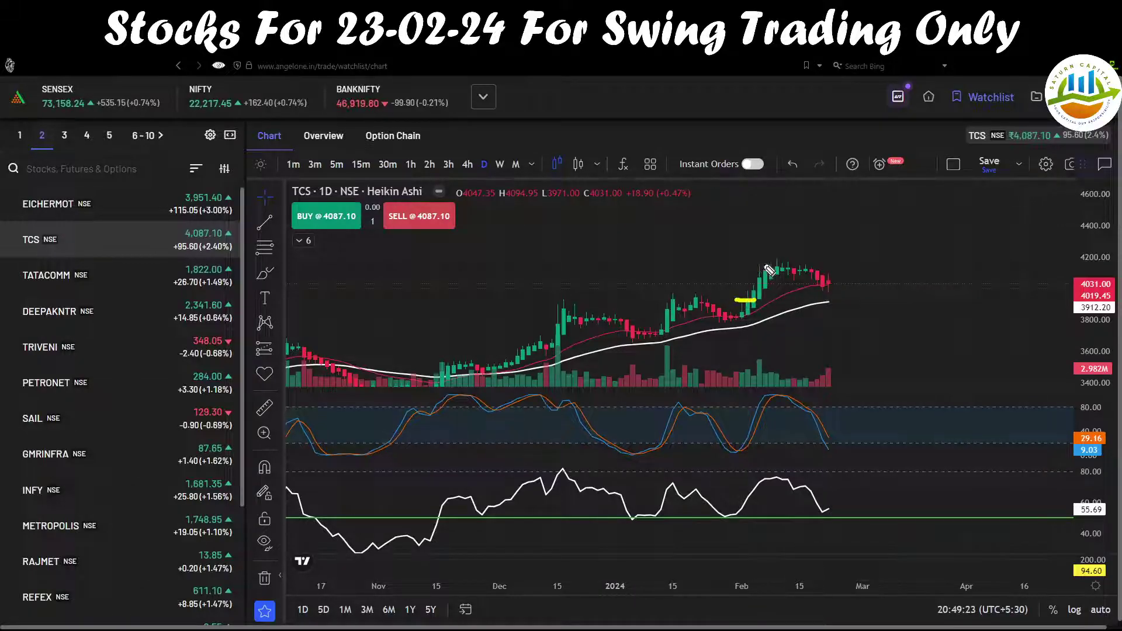
left_click_drag(743, 262, 822, 264)
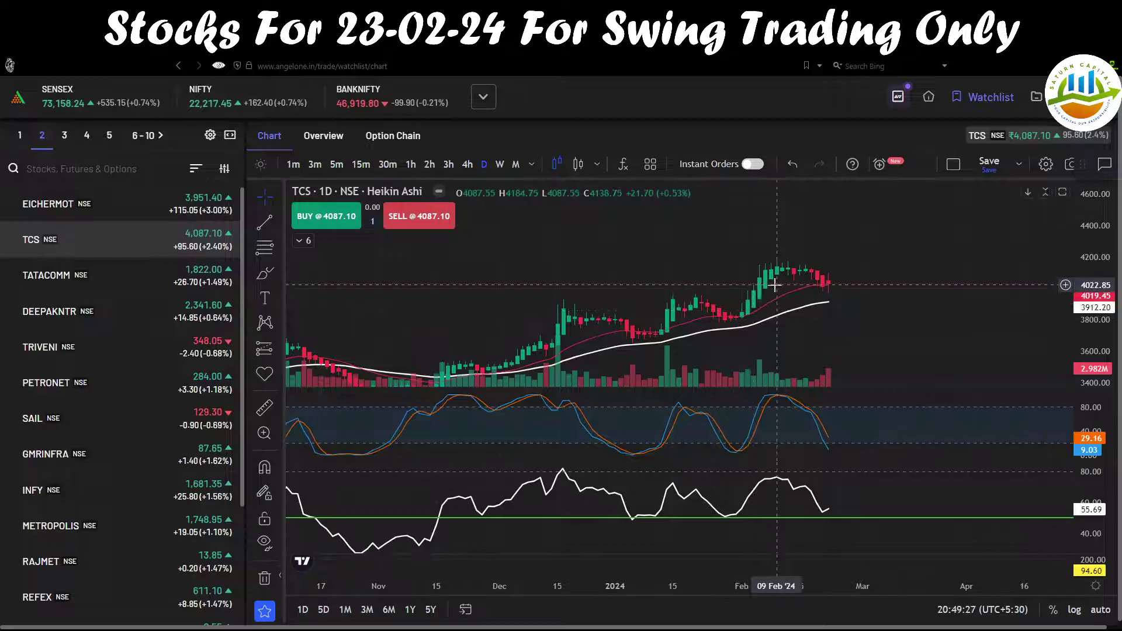
Switch to the trading journal and check the exit price and exit date of the earlier TCS trade
left_click(702, 56)
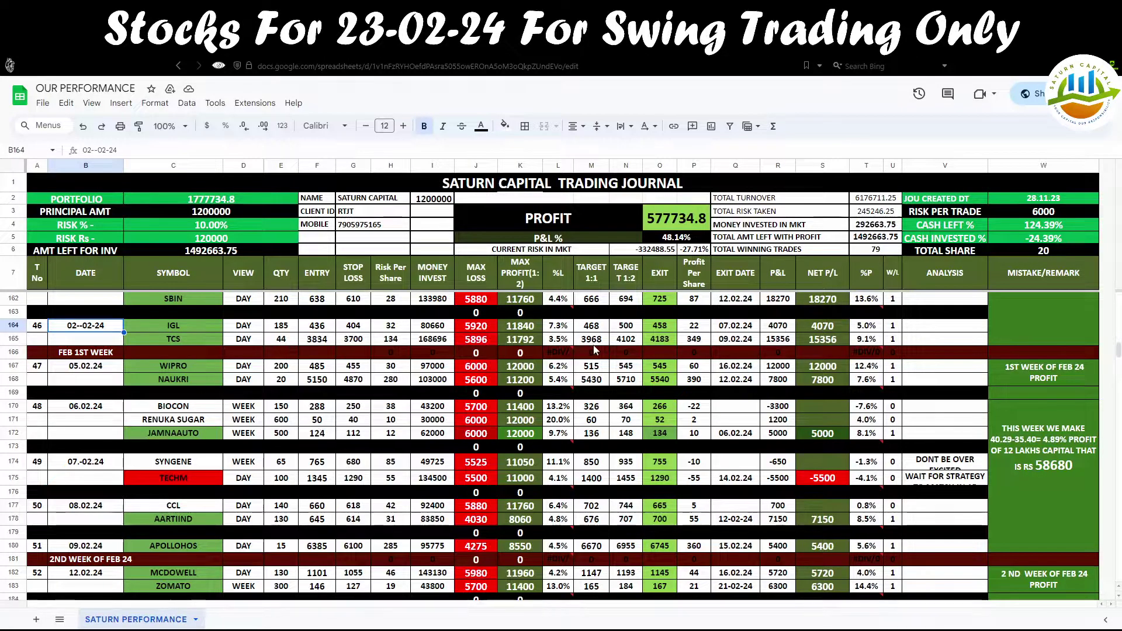
left_click(660, 342)
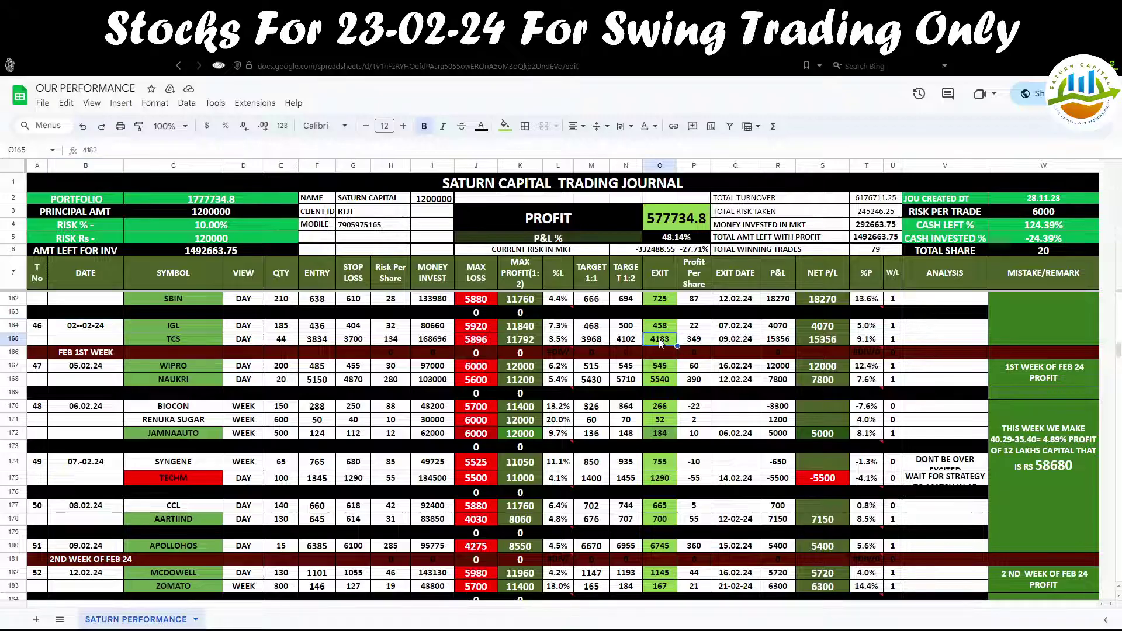
left_click(732, 342)
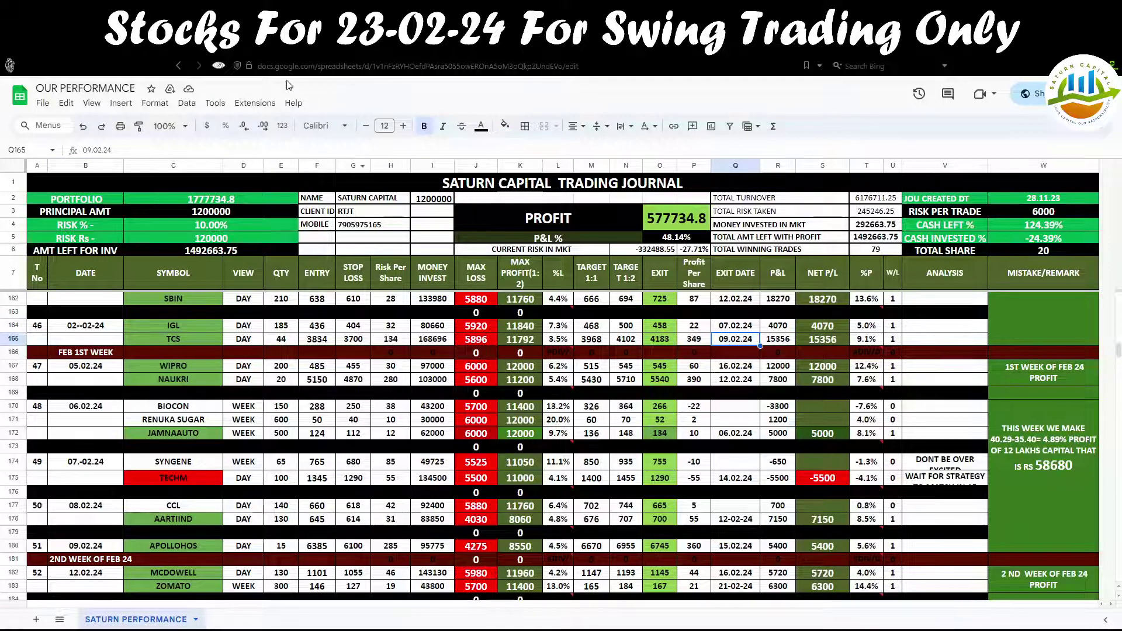
On TCS's daily chart, trace February's rise and pullback, sketch projected higher swings above a rising support line, and clear the drawings
left_click(216, 66)
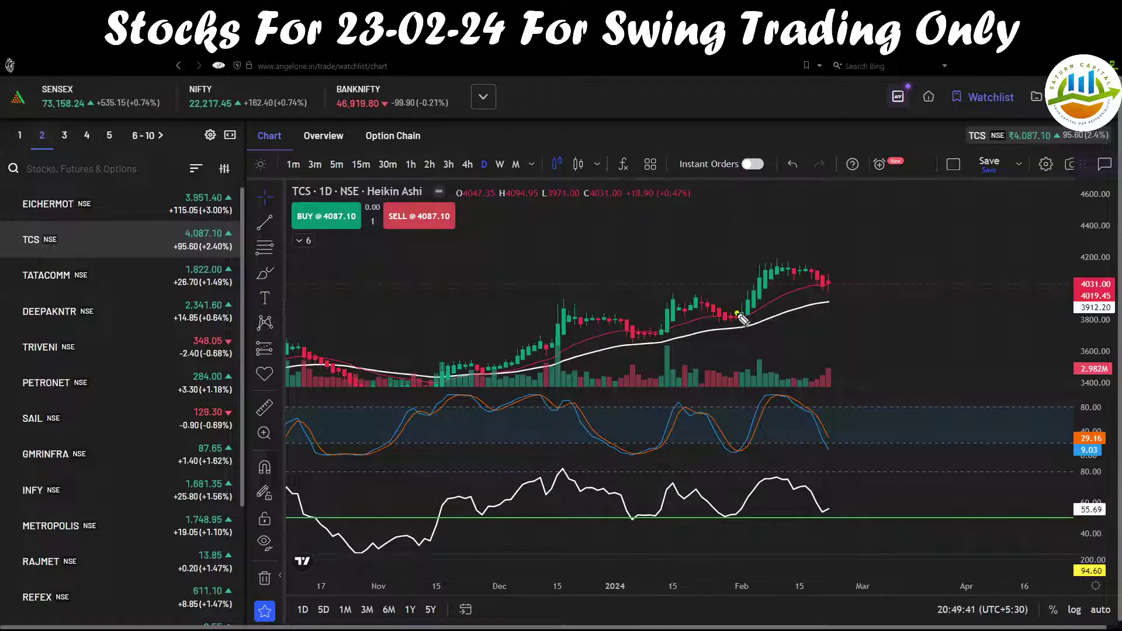
left_click_drag(737, 313, 768, 276)
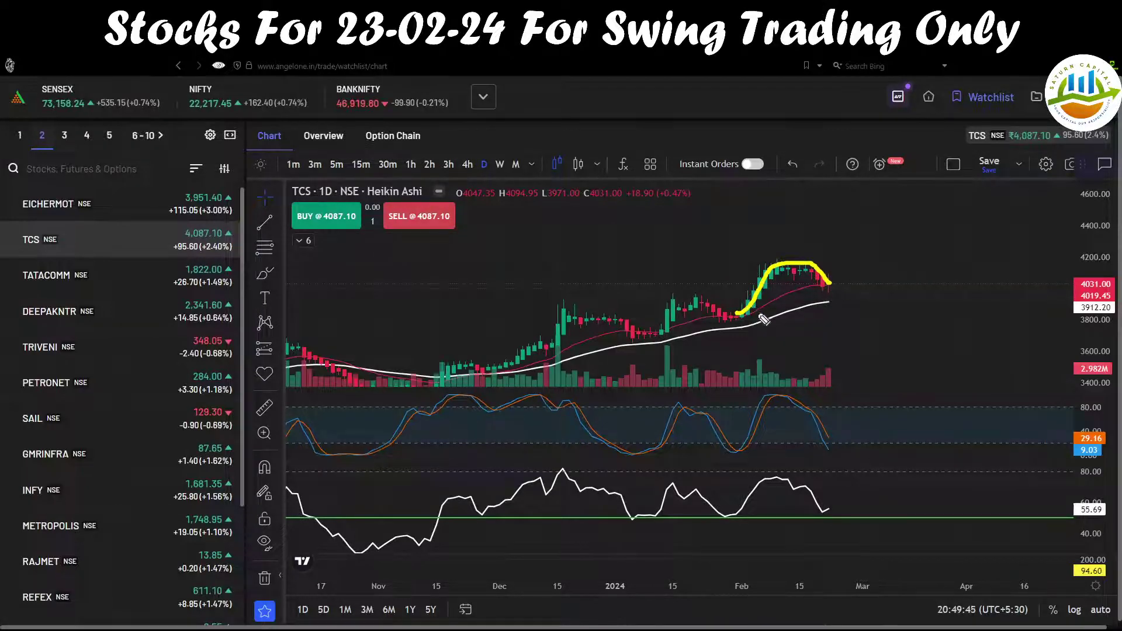
mouse_move(747, 316)
left_mouse_down()
mouse_move(773, 272)
mouse_move(884, 241)
left_mouse_up()
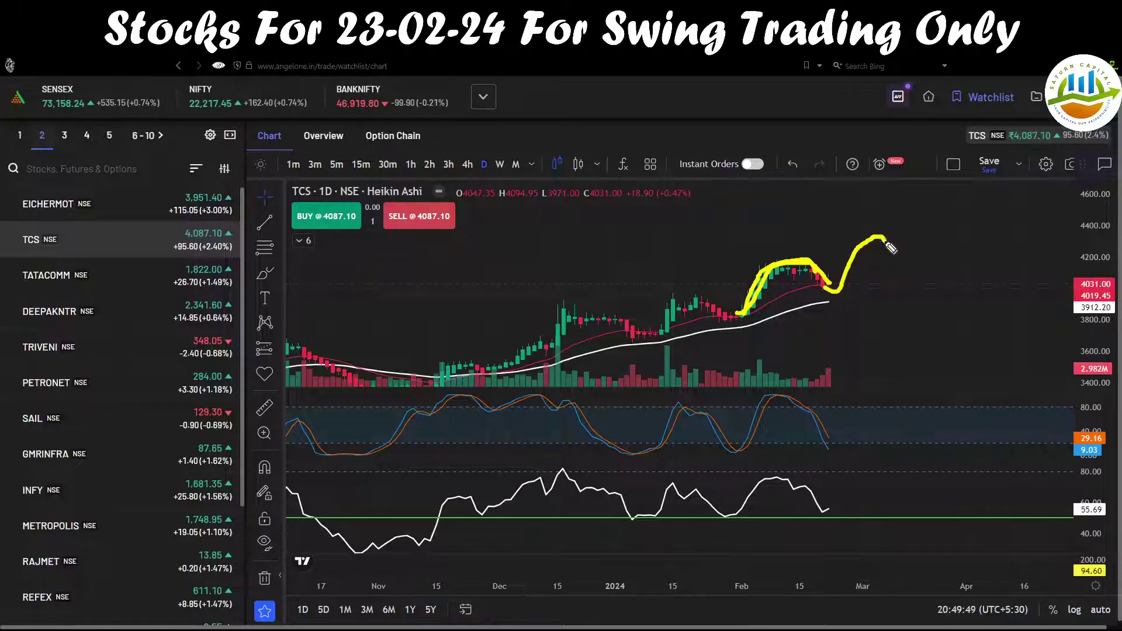
mouse_move(851, 294)
left_mouse_down()
mouse_move(877, 231)
mouse_move(895, 249)
mouse_move(947, 214)
left_mouse_up()
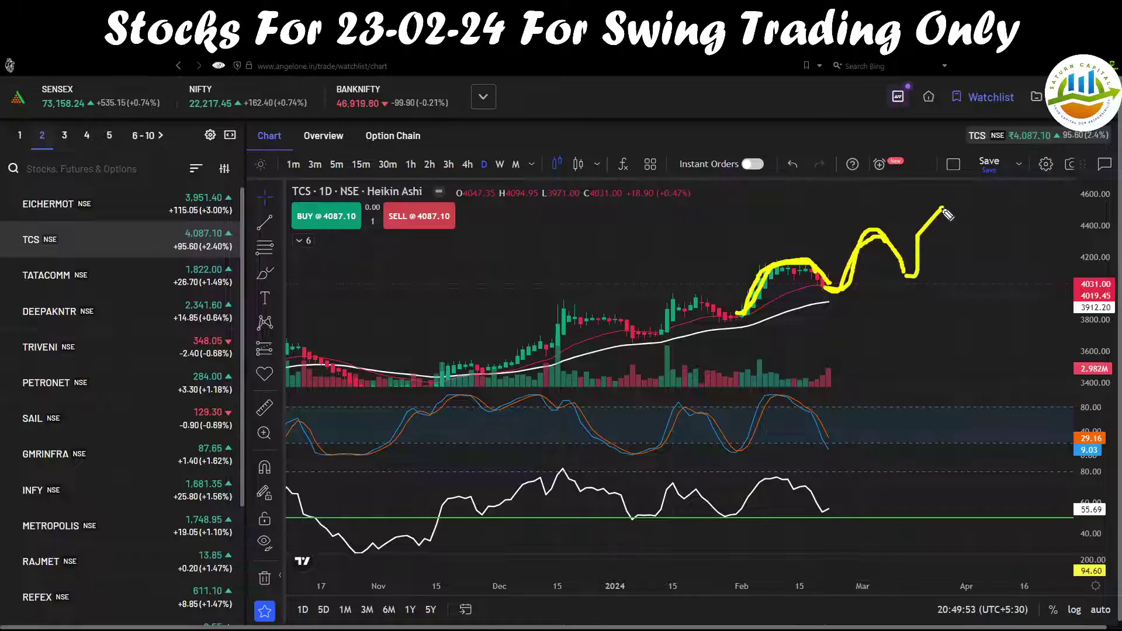
left_click_drag(705, 349, 959, 266)
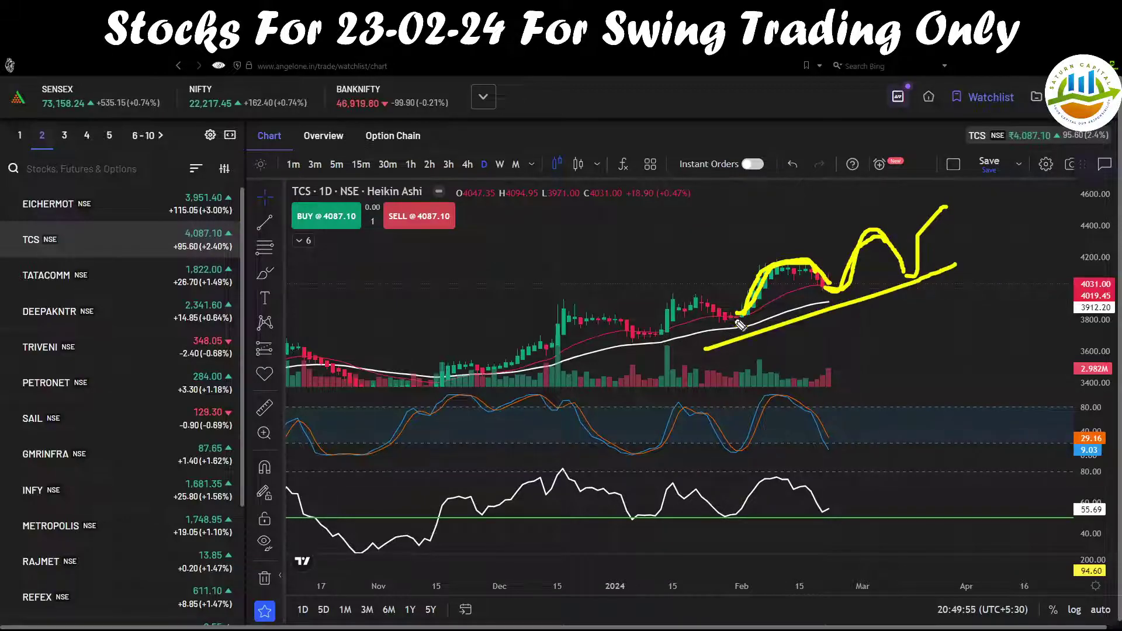
mouse_move(739, 324)
left_mouse_down()
mouse_move(842, 277)
mouse_move(912, 277)
mouse_move(942, 204)
mouse_move(920, 253)
left_mouse_up()
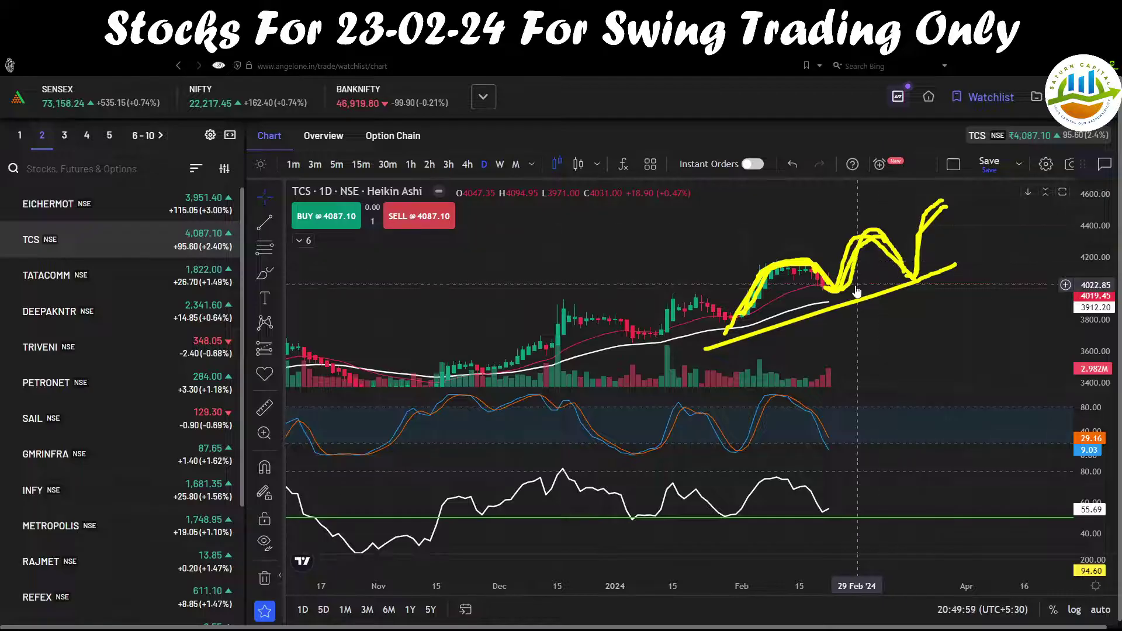
key("Escape")
Switch TCS back to the 4-hour timeframe, show the SuperTrend indicator, and enlarge the recent candles
left_click(466, 165)
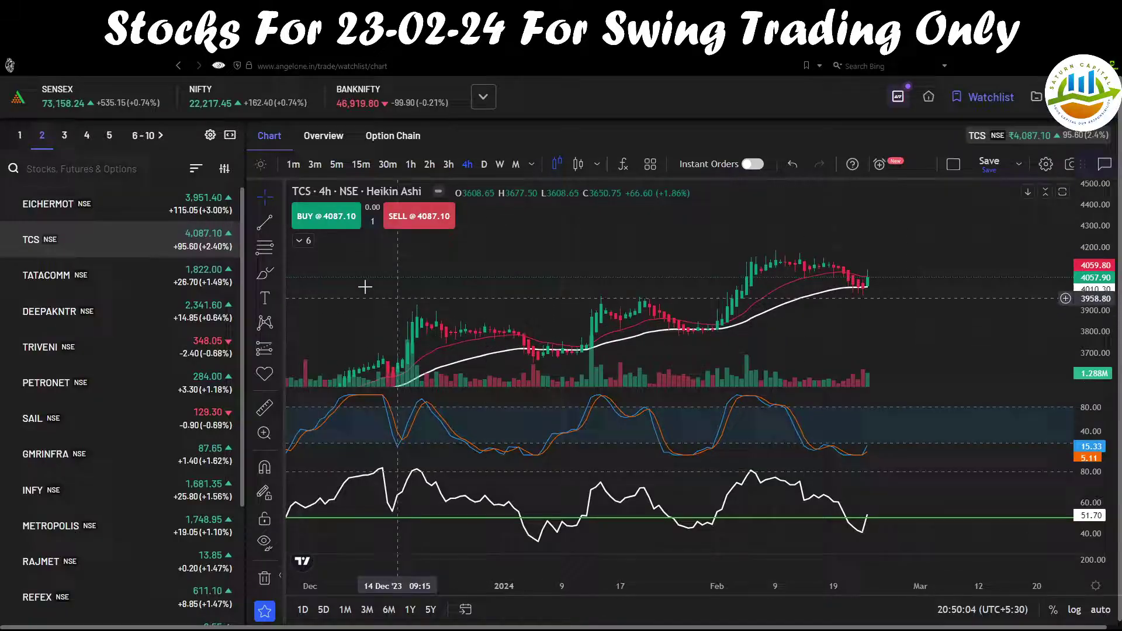
left_click(303, 240)
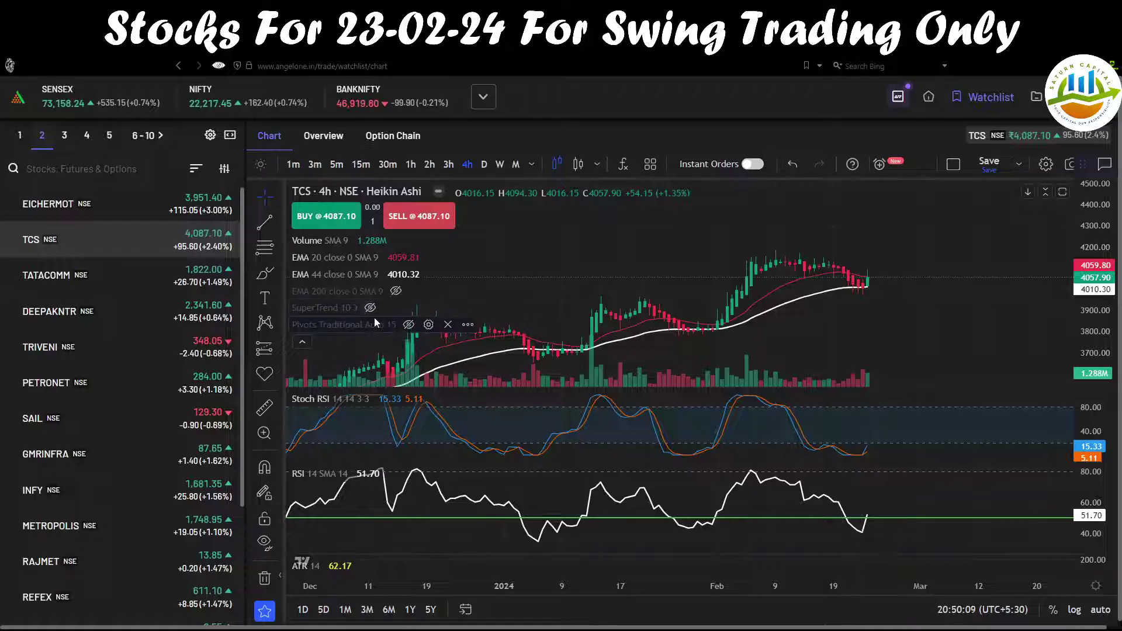
left_click(370, 308)
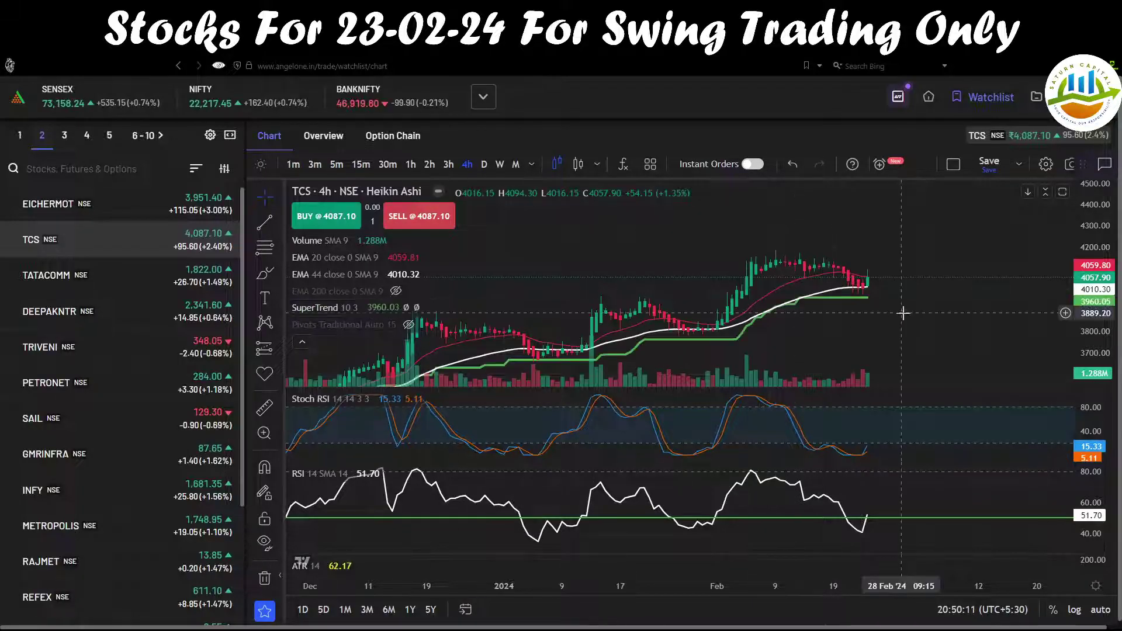
scroll(954, 312, "up", 3)
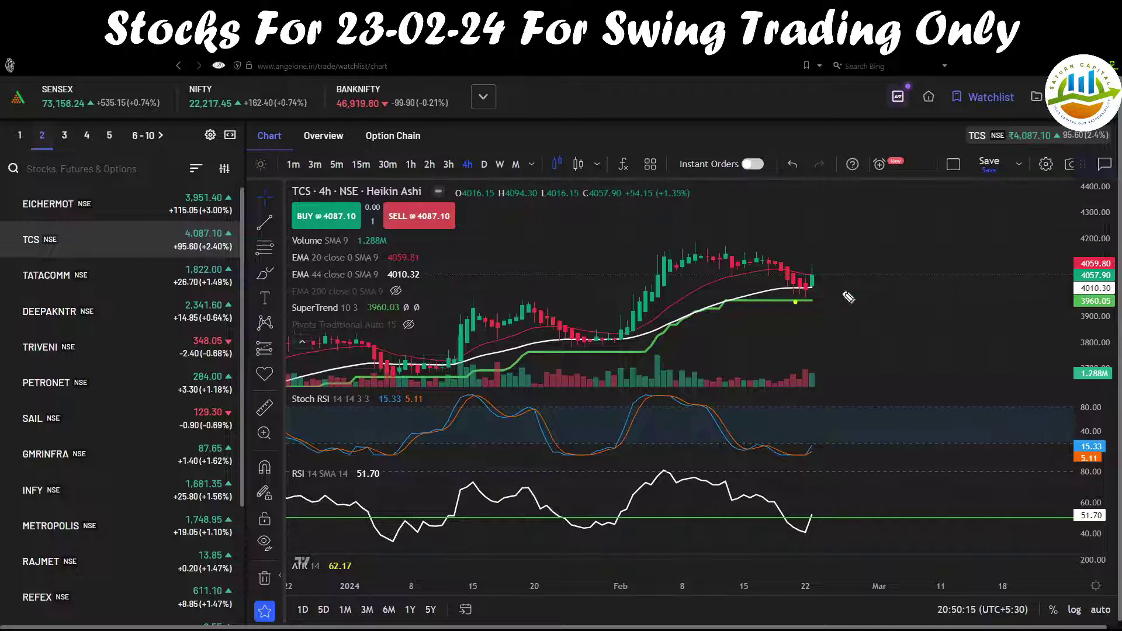
Mark TCS's 4-hour SuperTrend support, switch to the daily timeframe, mark levels at the 44 EMA and recent low, and clear the drawings
left_click_drag(796, 302, 843, 291)
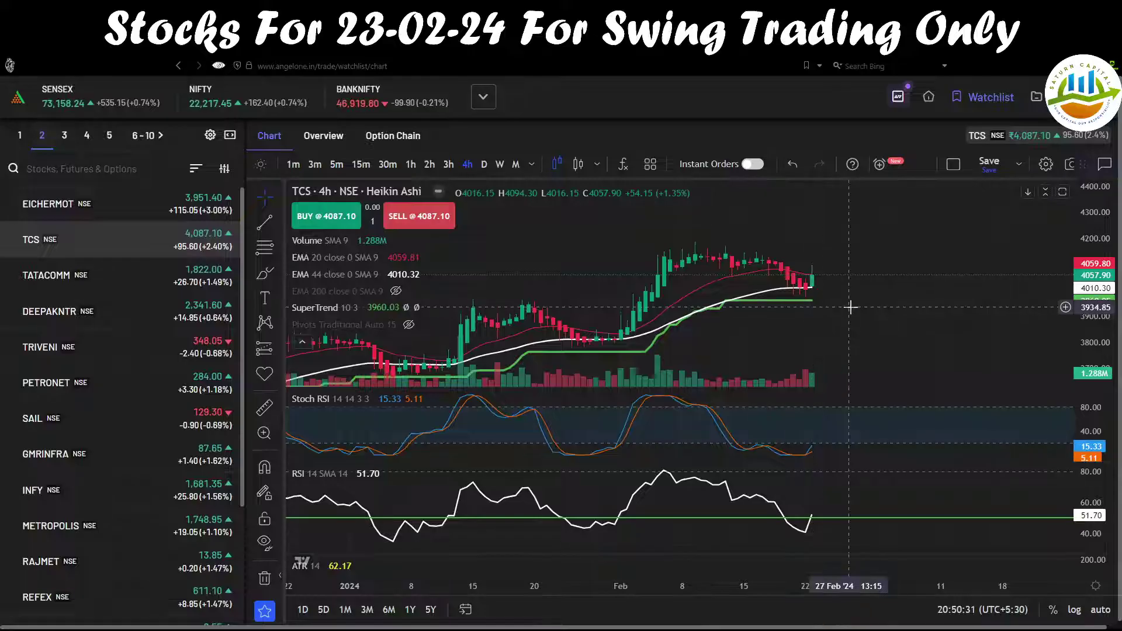
left_click(484, 165)
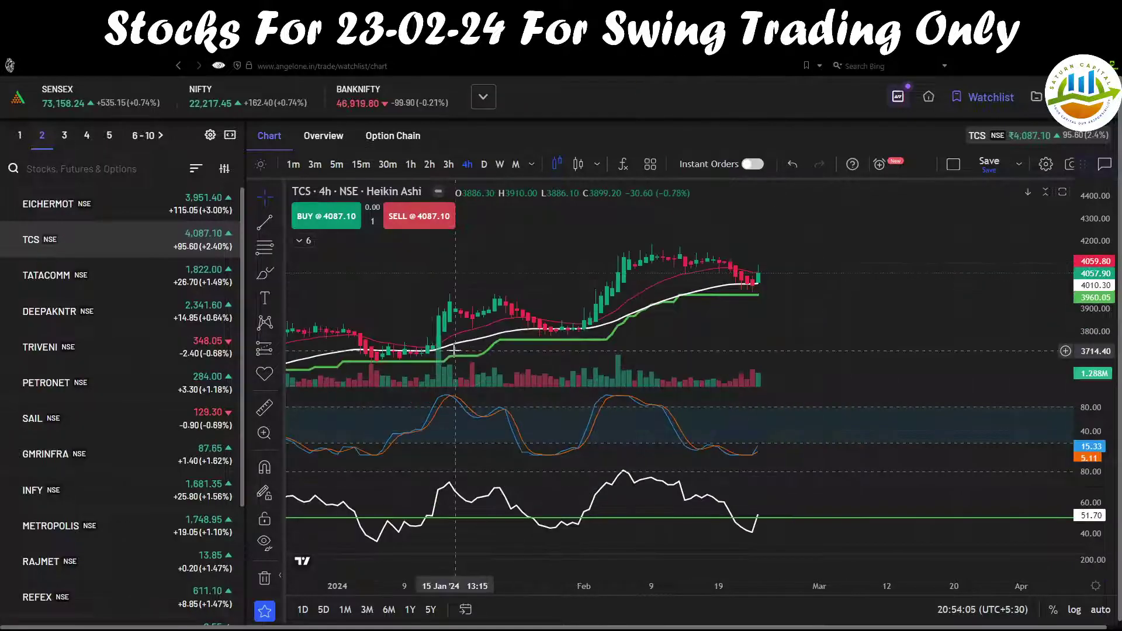
left_click(485, 168)
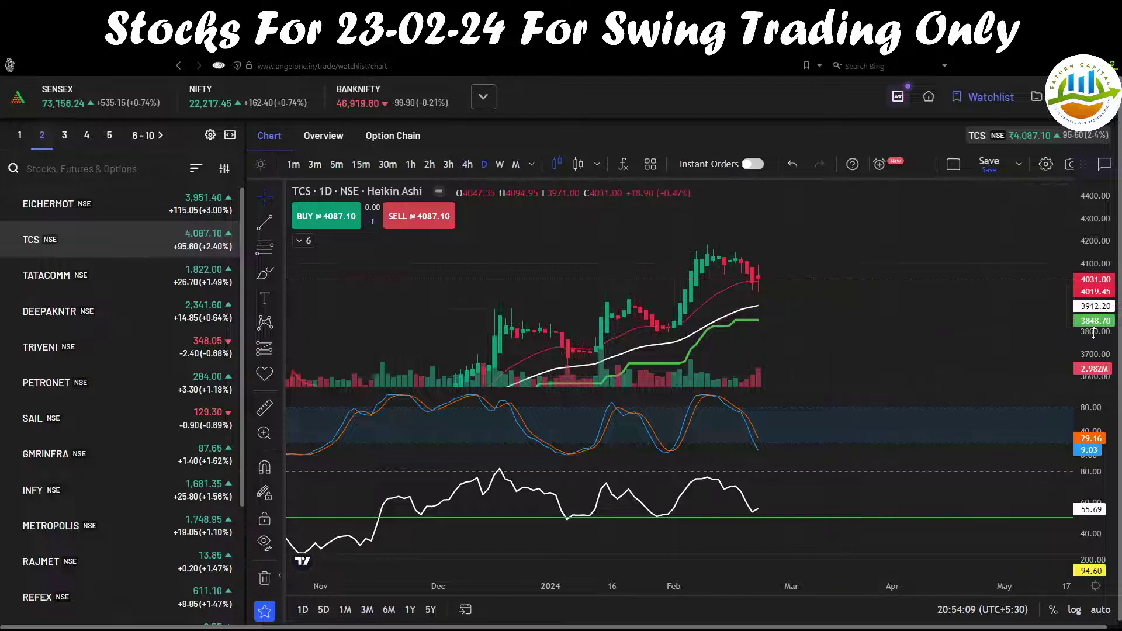
left_click_drag(1093, 333, 1094, 332)
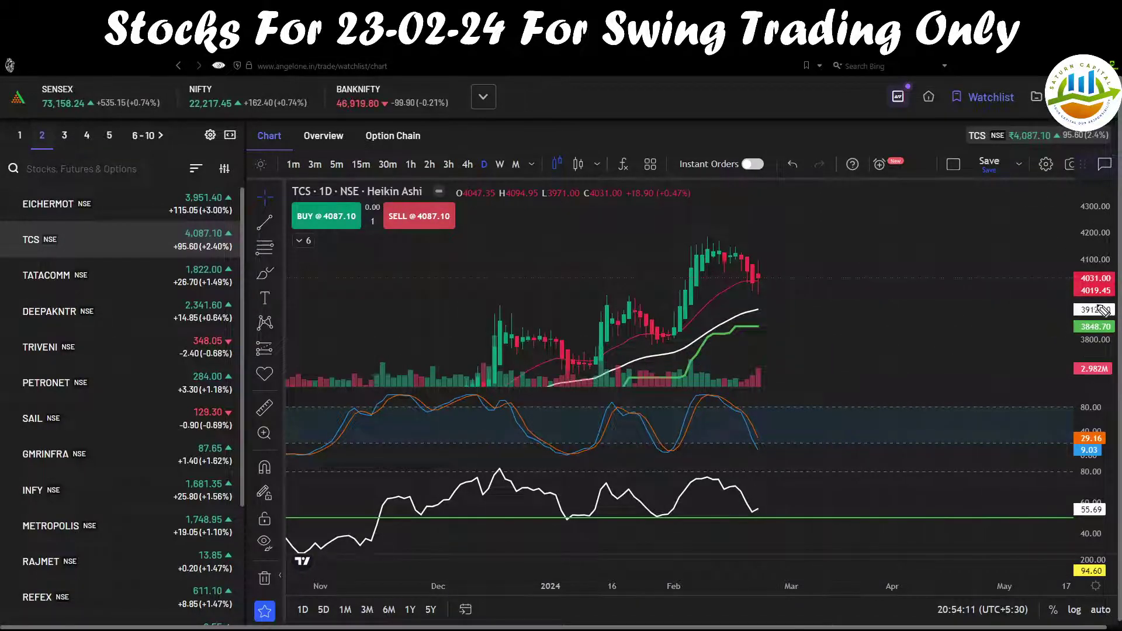
left_click_drag(1109, 317, 1084, 310)
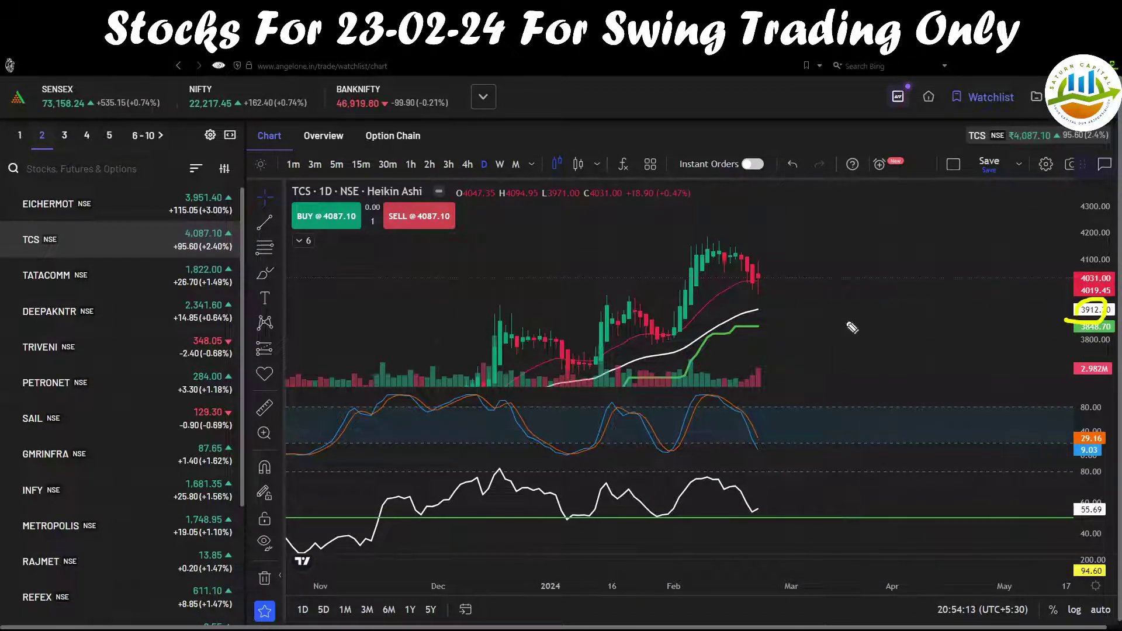
mouse_move(745, 312)
left_mouse_down()
mouse_move(822, 308)
mouse_move(784, 334)
mouse_move(793, 346)
mouse_move(823, 337)
left_mouse_up()
left_click_drag(728, 291, 798, 292)
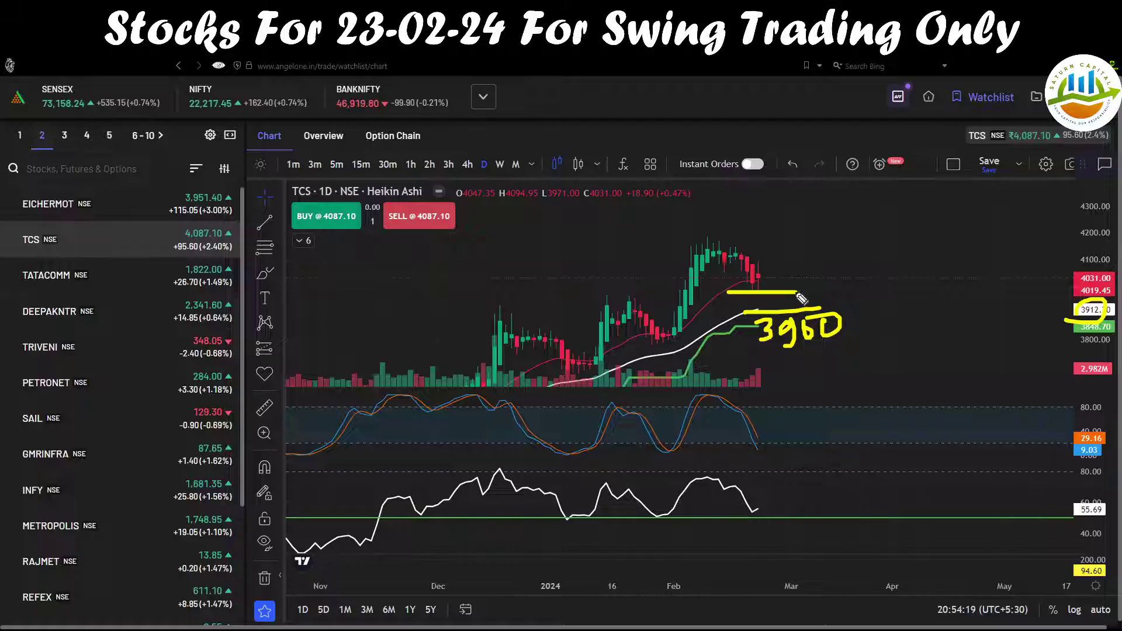
key("Escape")
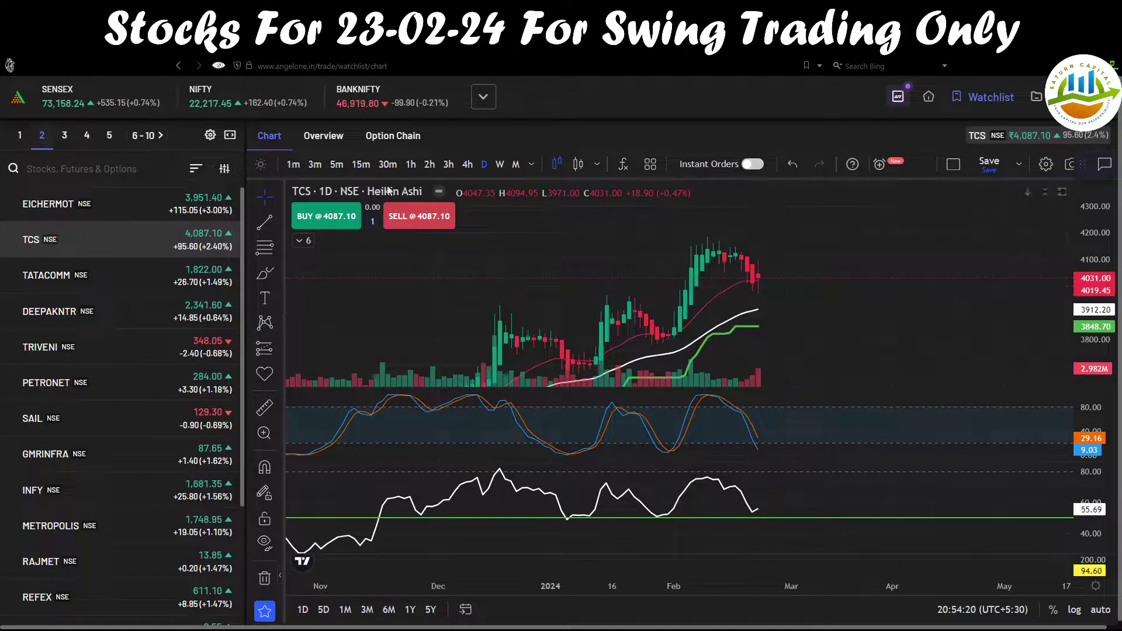
Check TCS on the 15-minute timeframe, switch to 30 minutes, and show the Pivots Traditional indicator with more candles in view
left_click(361, 165)
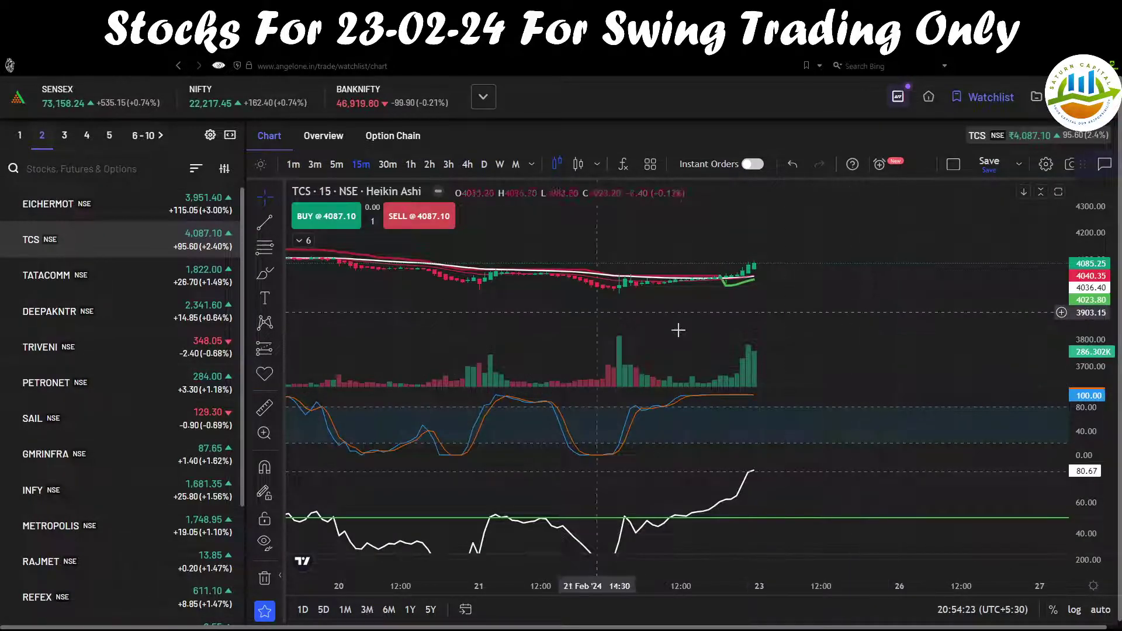
left_click(387, 164)
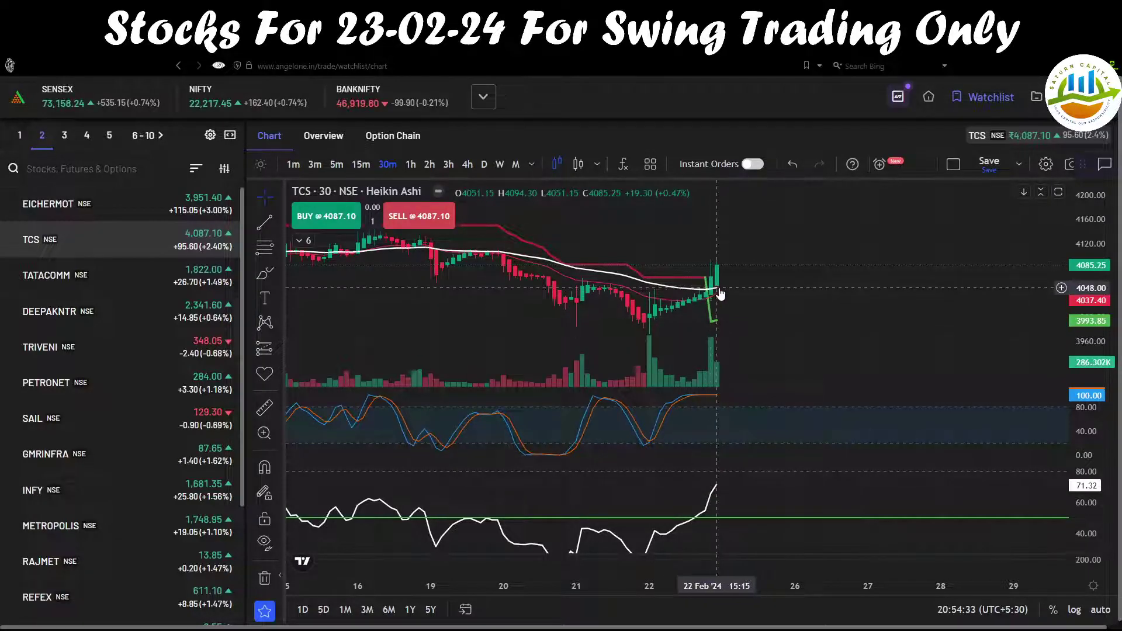
left_click(300, 242)
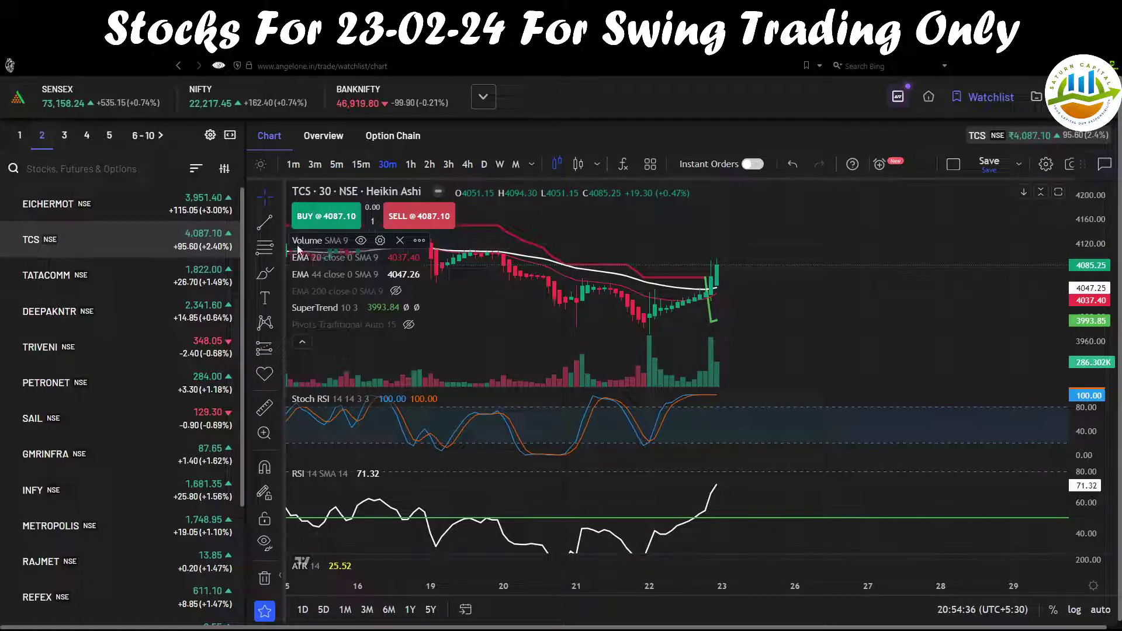
left_click(408, 325)
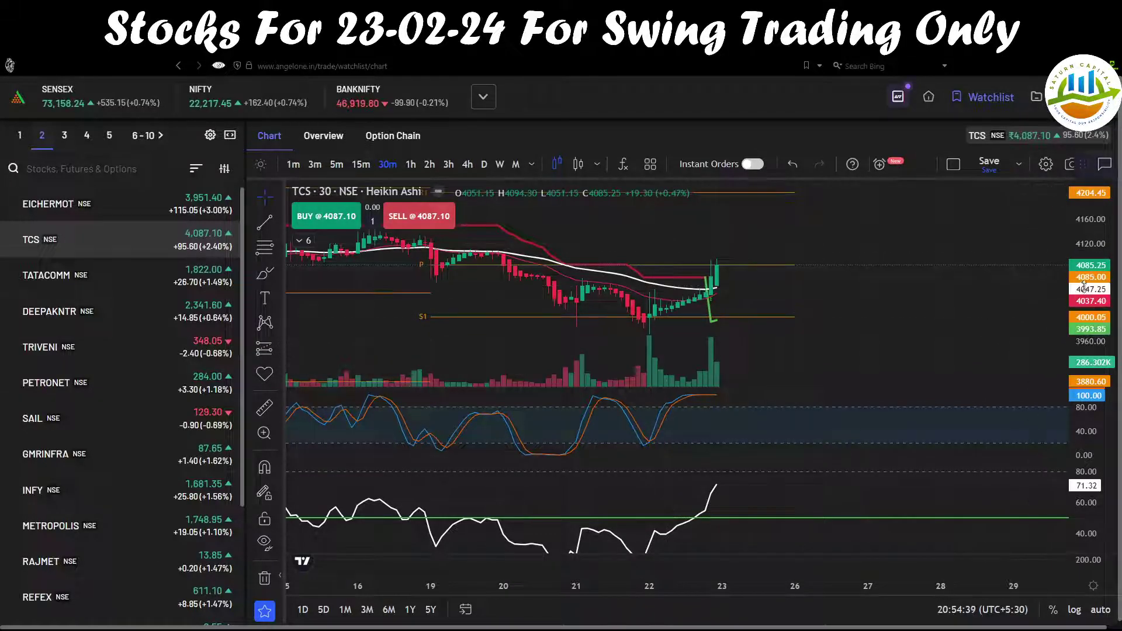
scroll(802, 277, "down", 2)
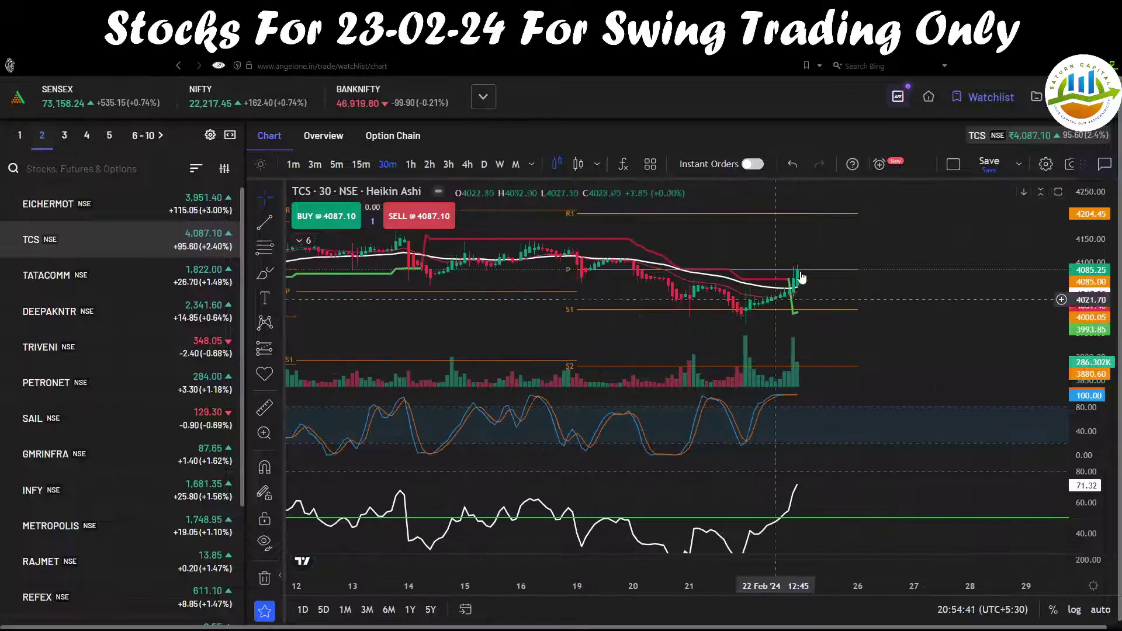
Examine TCS against its pivot levels on the 15-minute and 5-minute timeframes, enlarging the 5-minute candles
left_click(360, 164)
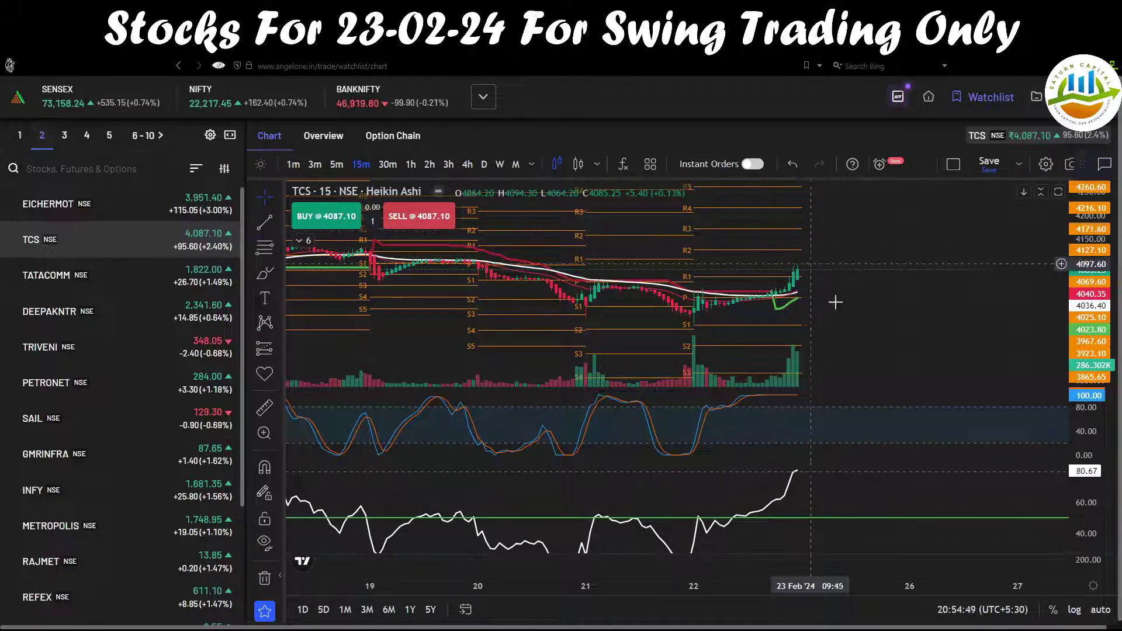
left_click(337, 164)
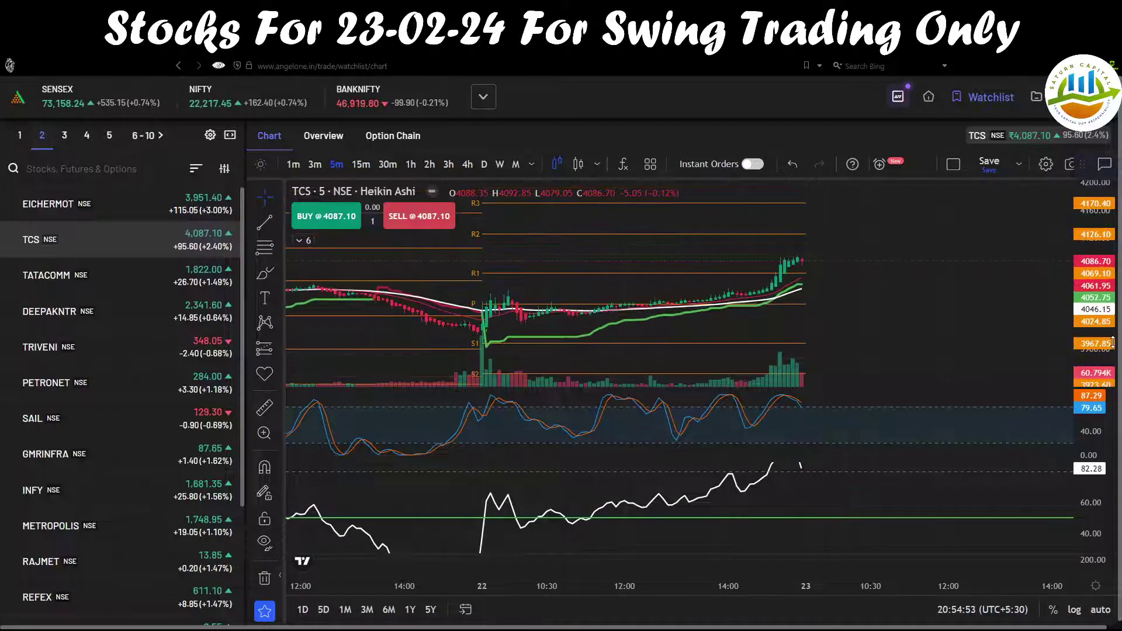
left_click_drag(1113, 342, 1101, 334)
scroll(869, 336, "up", 2)
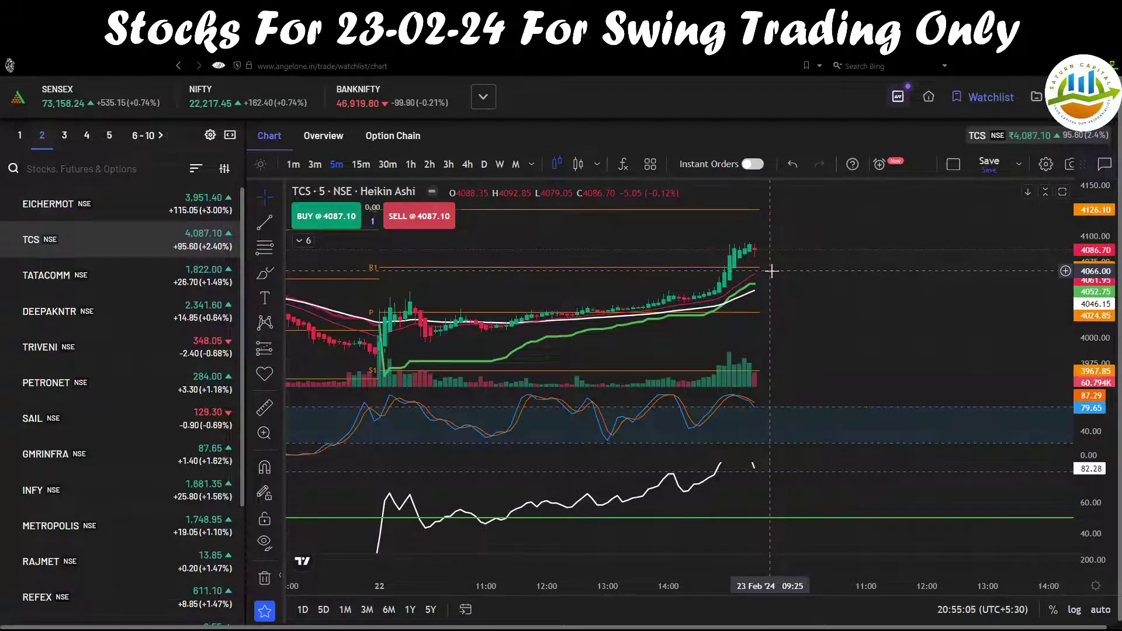
Switch to the trading journal and set the entry price of the 23-02-24 TCS trade to 4065
left_click(694, 57)
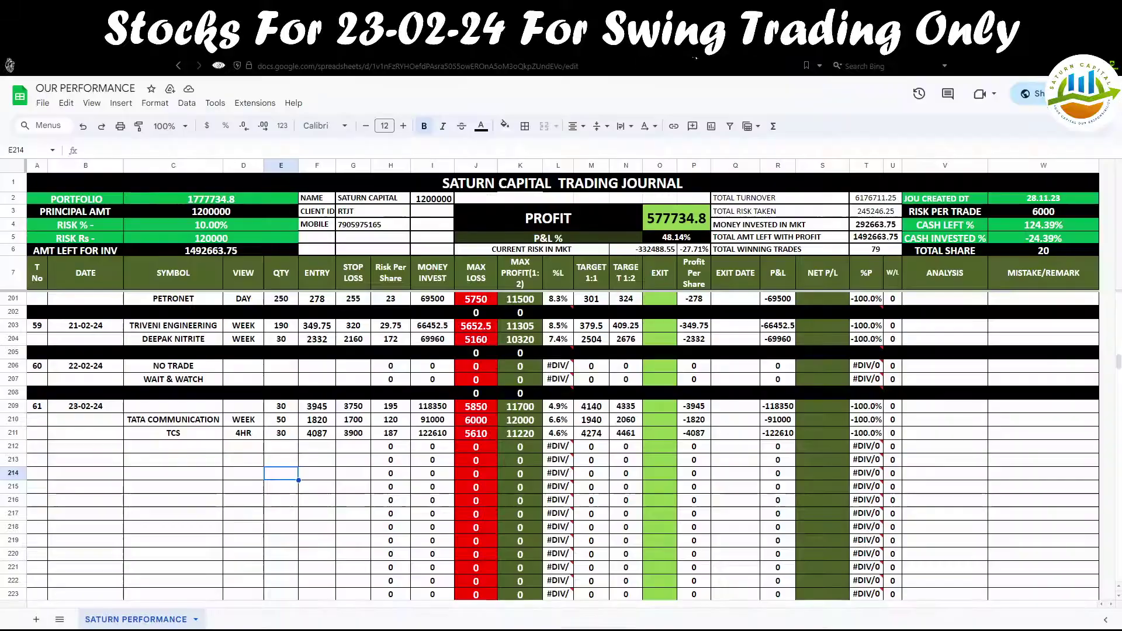
left_click(316, 433)
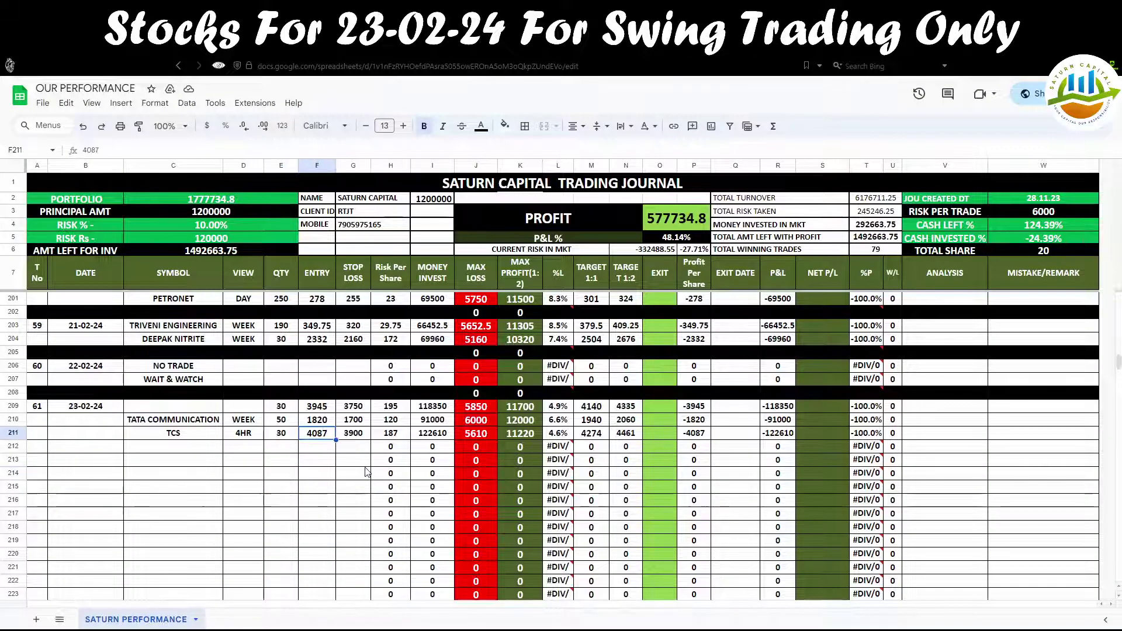
type("406")
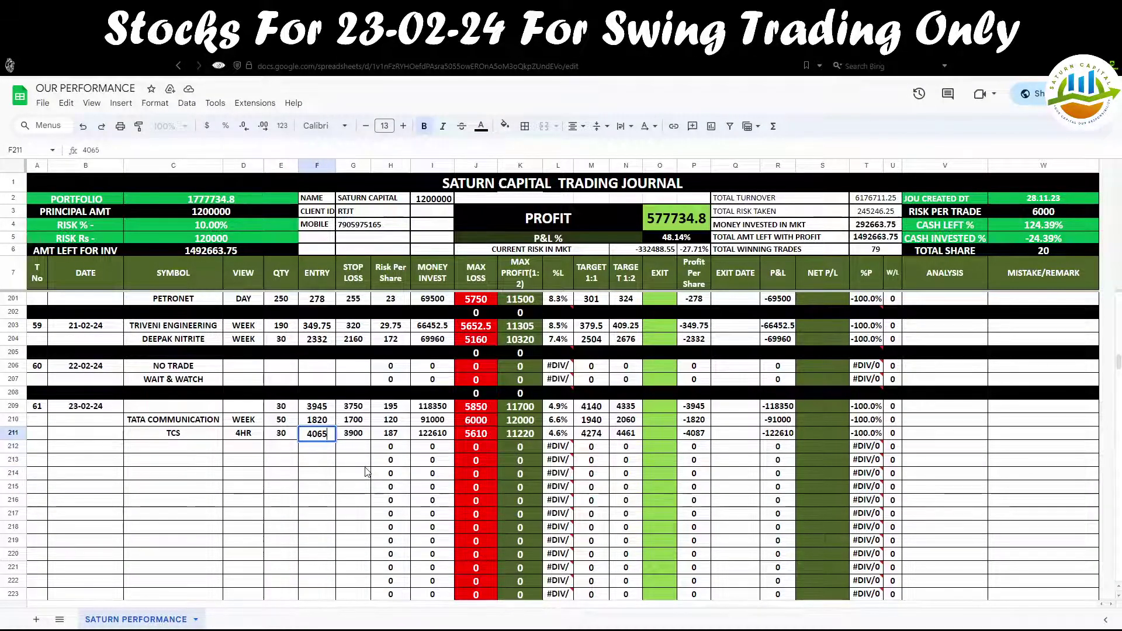
type("5")
left_click(366, 466)
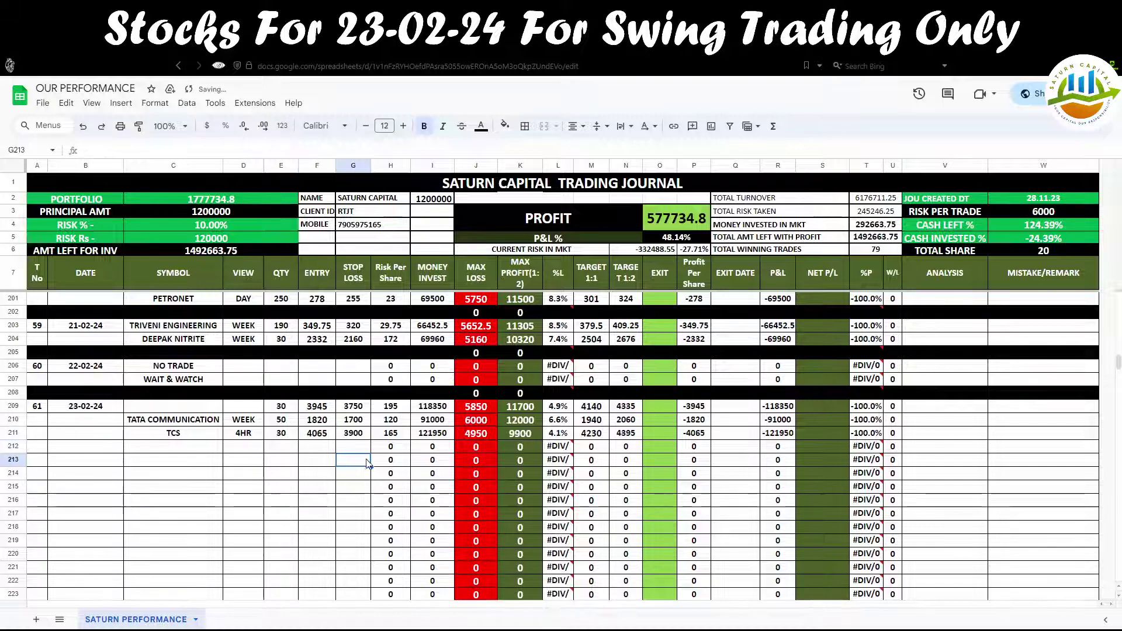
Check the stop loss and risk per share of the TCS trade and set its quantity to 35
left_click(349, 439)
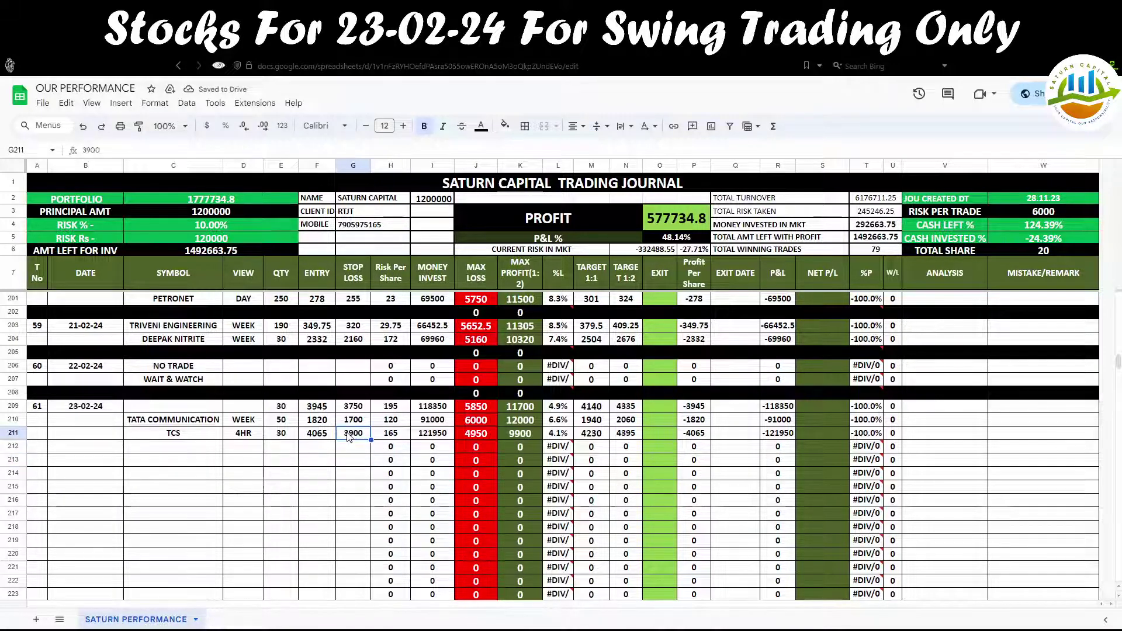
left_click(353, 496)
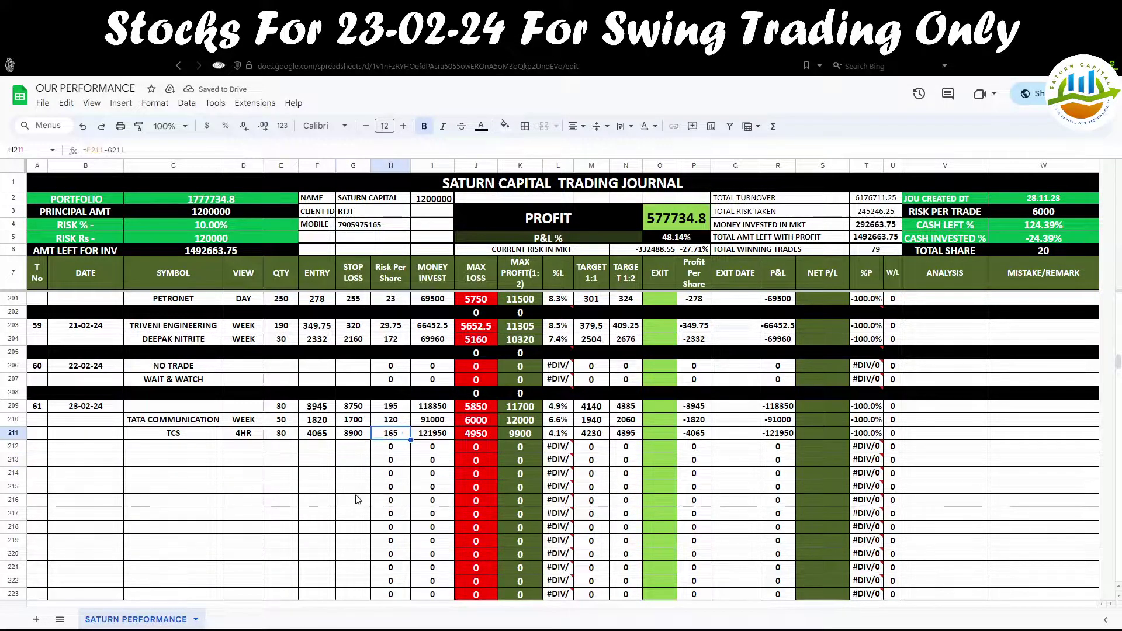
left_click(282, 438)
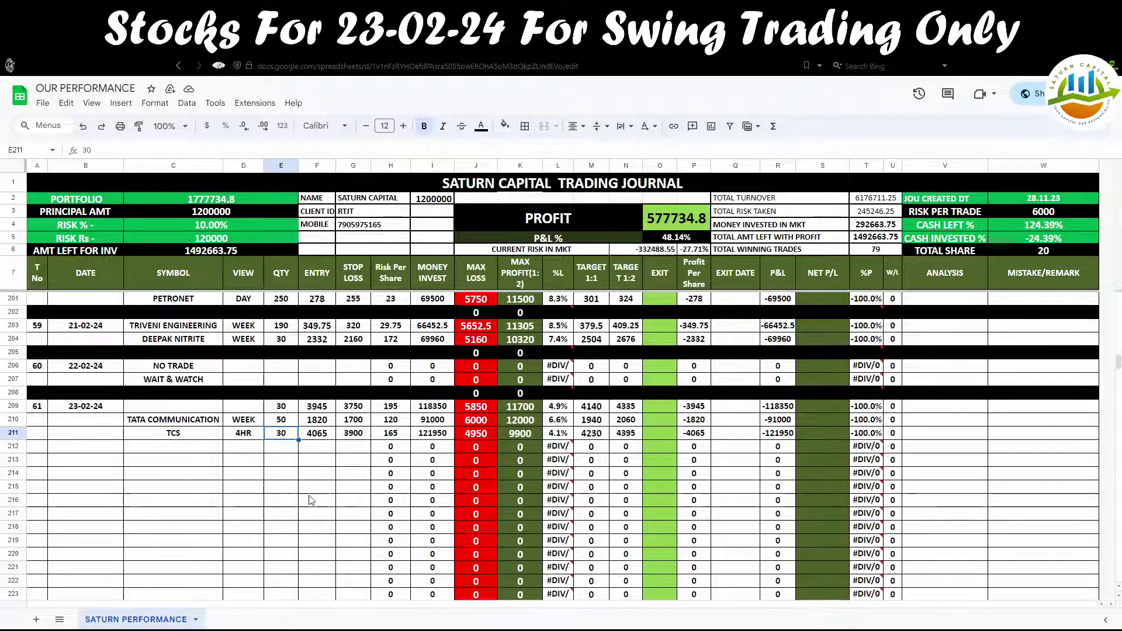
type("35")
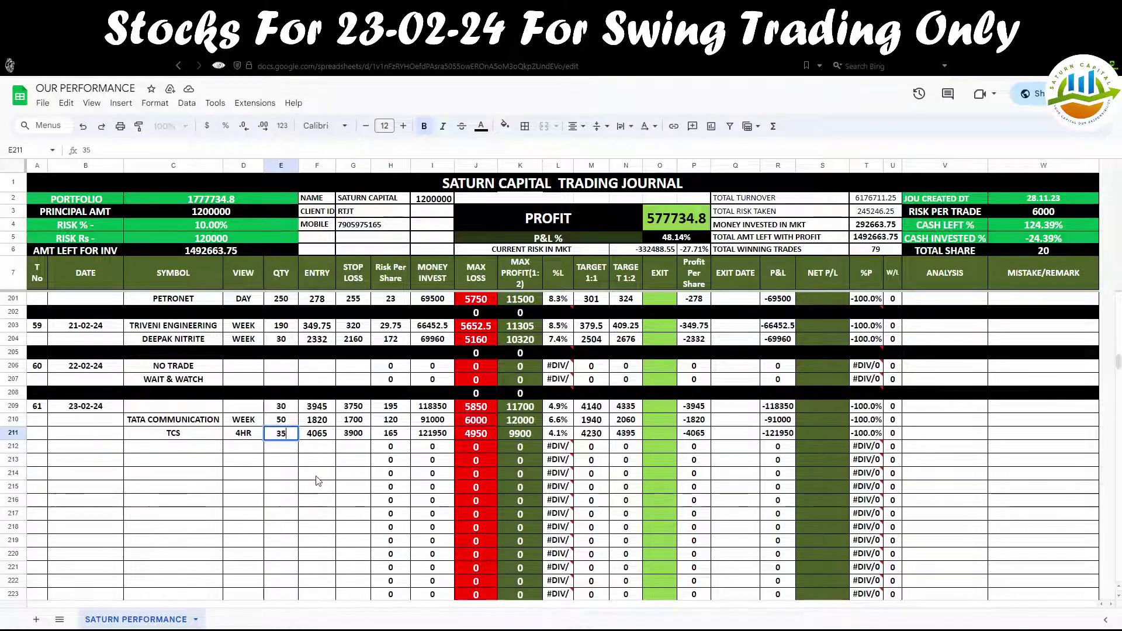
left_click(318, 474)
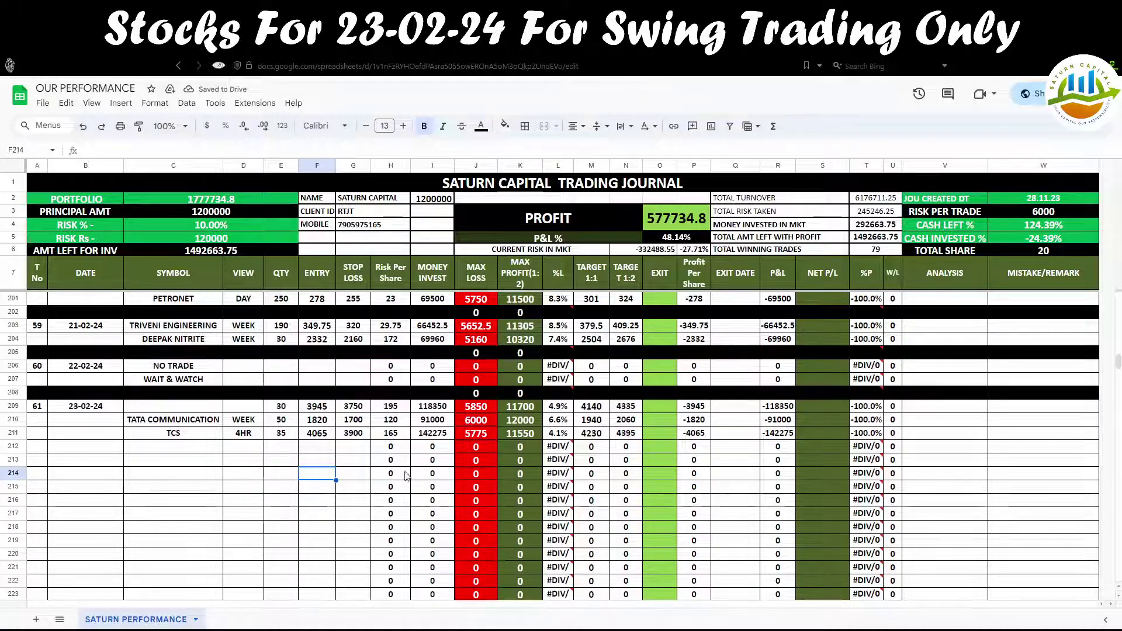
left_click(353, 513)
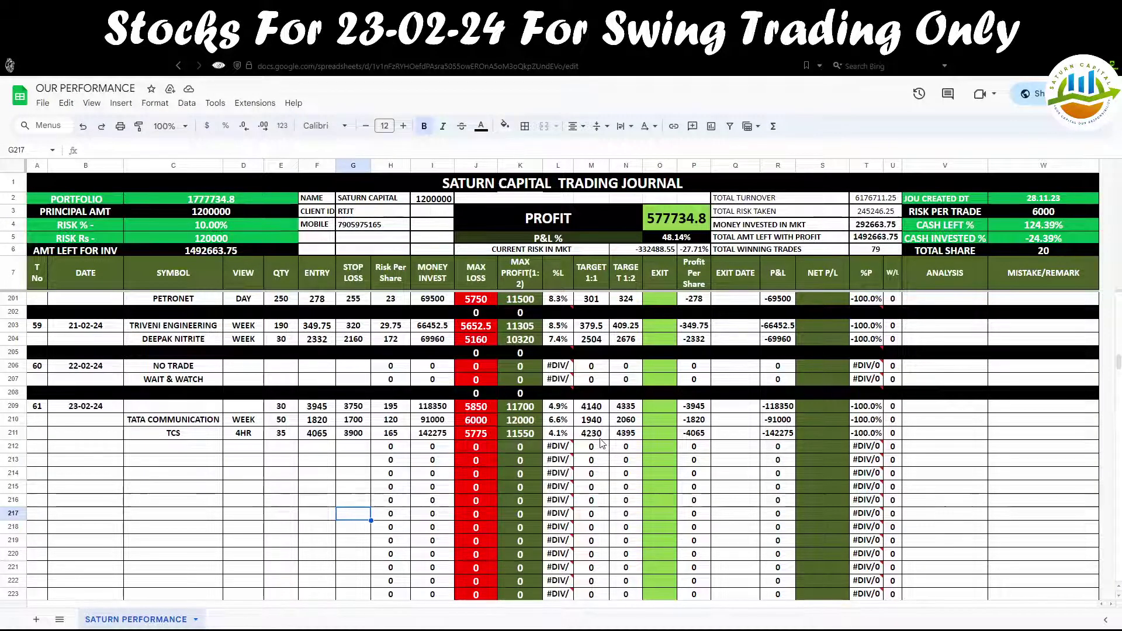
Copy the TCS trade's quantity, try a quantity of 5, and replace it with 6
left_click(284, 438)
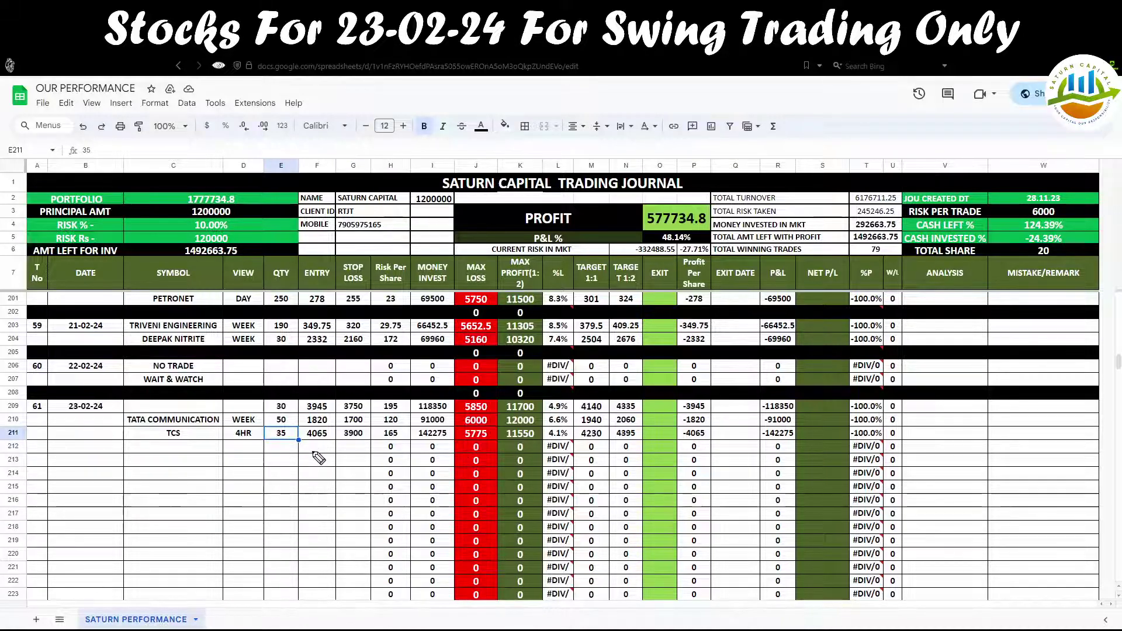
key("ctrl+c")
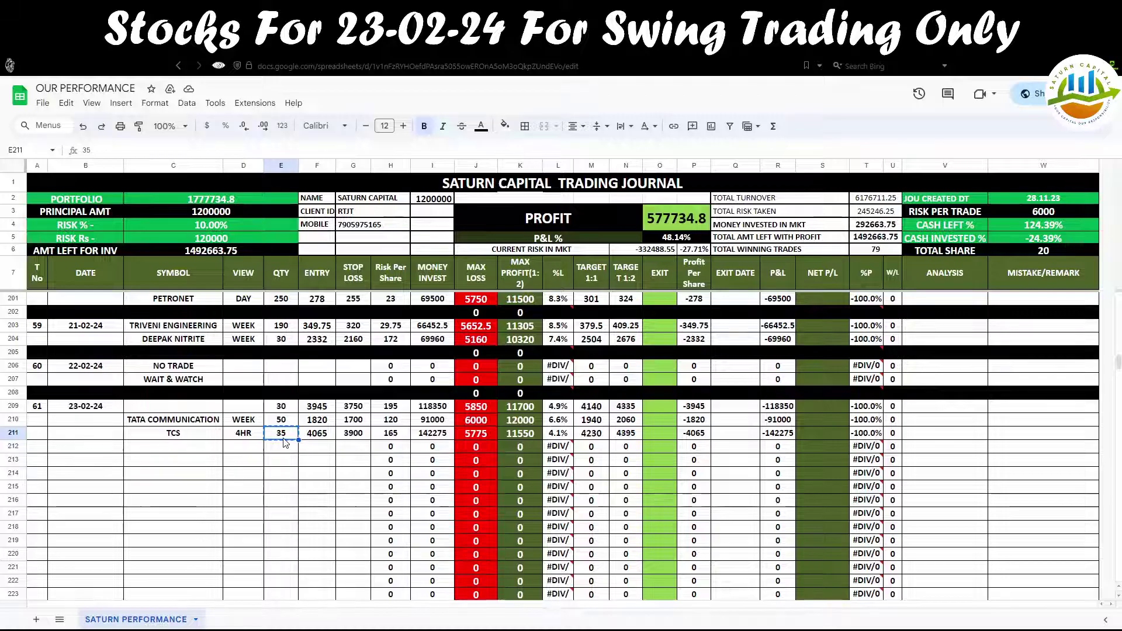
type("5")
left_click(295, 474)
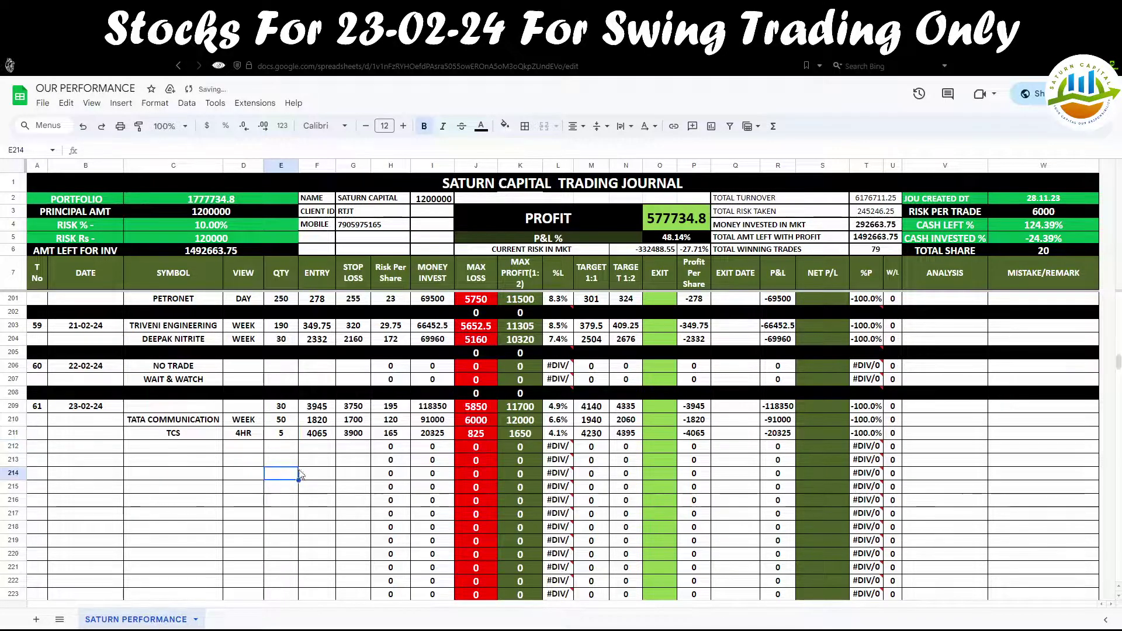
left_click(288, 436)
type("6")
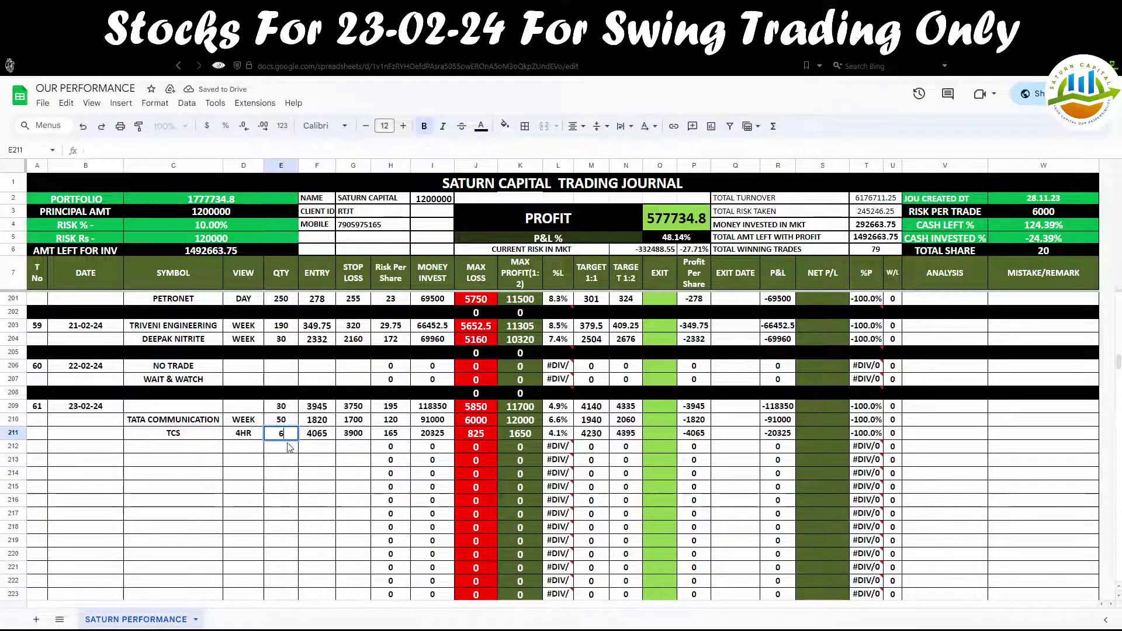
left_click(296, 463)
Circle the TCS trade's quantity, investment, risk and target figures, clear the marks, and circle and clear the risk per trade
left_click(475, 436)
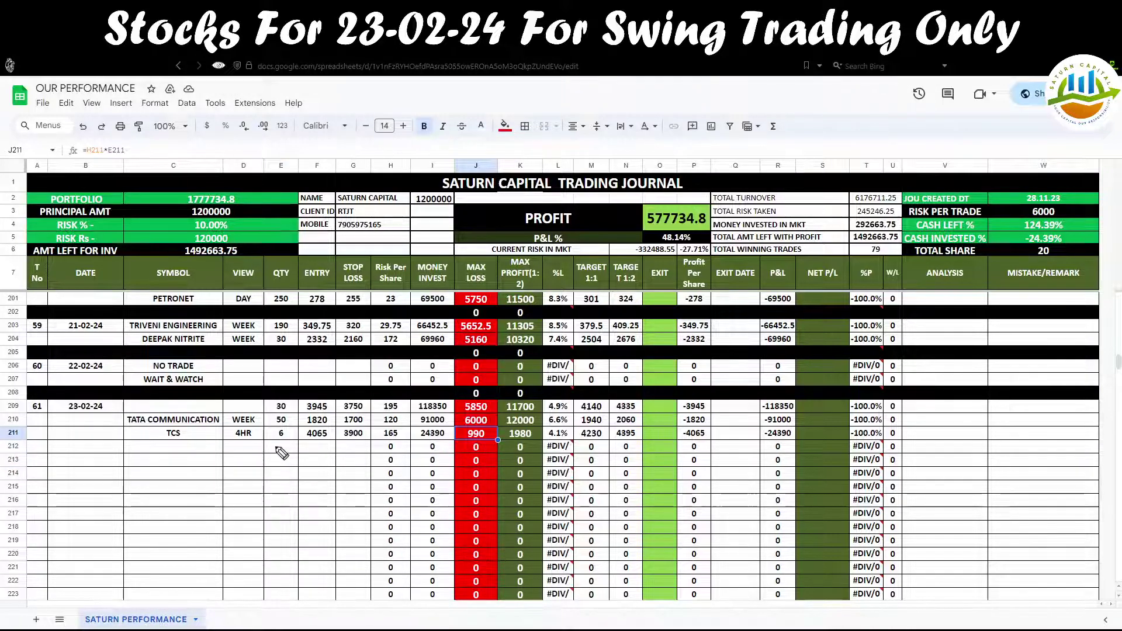
mouse_move(272, 442)
left_mouse_down()
mouse_move(301, 431)
mouse_move(267, 437)
left_mouse_up()
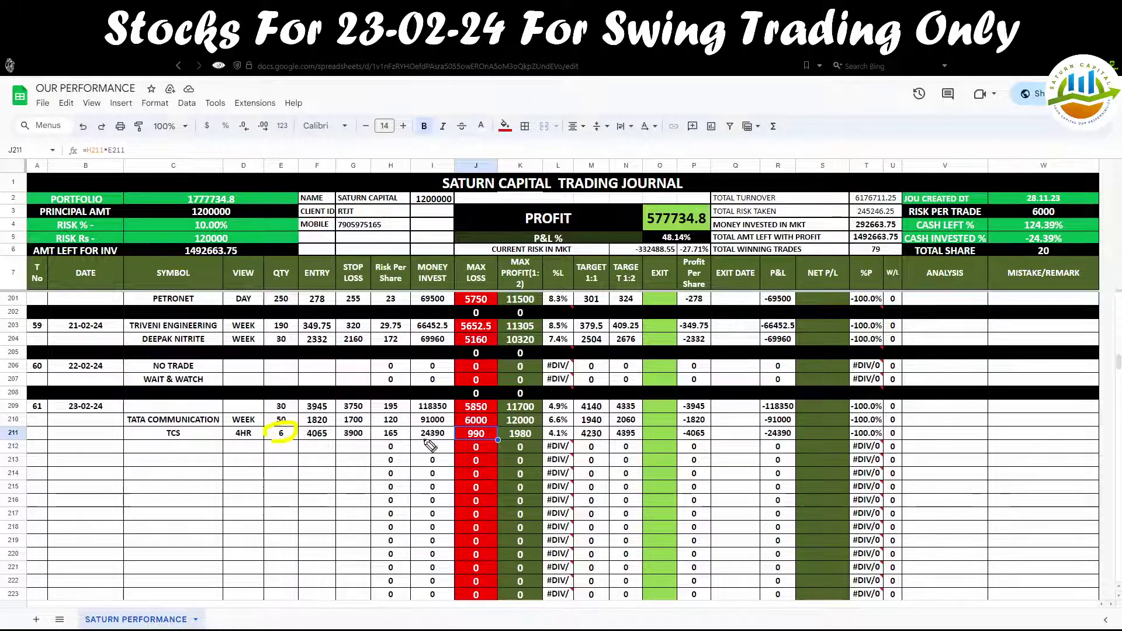
mouse_move(418, 436)
left_mouse_down()
mouse_move(451, 443)
mouse_move(454, 428)
mouse_move(420, 426)
mouse_move(415, 439)
left_mouse_up()
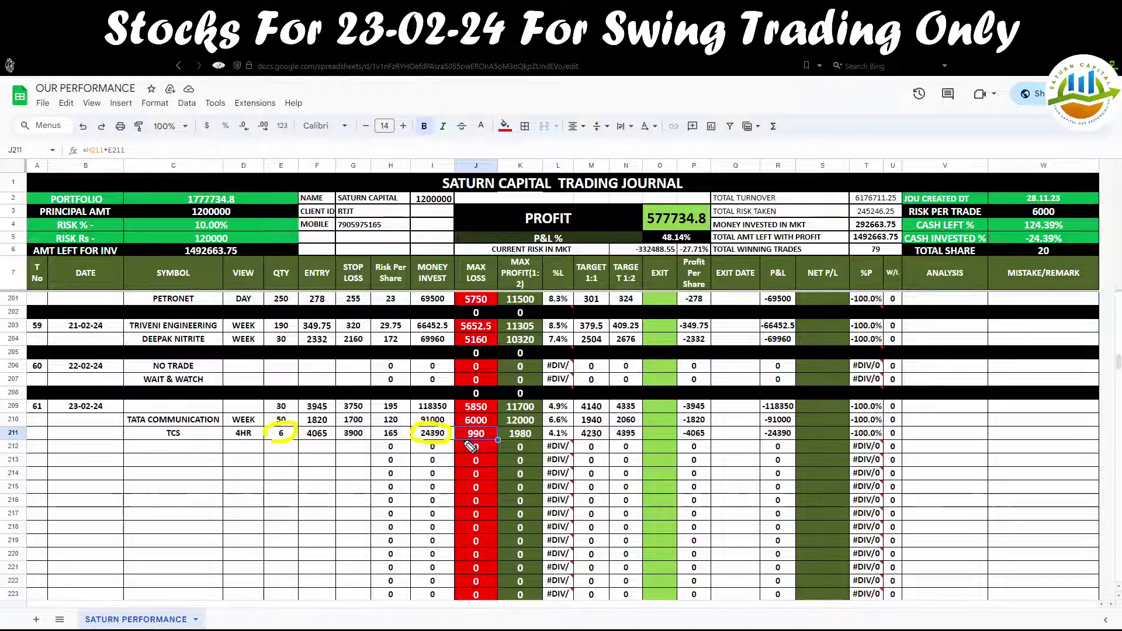
mouse_move(553, 445)
left_mouse_down()
mouse_move(576, 438)
mouse_move(550, 423)
mouse_move(541, 442)
mouse_move(561, 450)
mouse_move(614, 432)
mouse_move(584, 427)
mouse_move(581, 440)
left_mouse_up()
mouse_move(475, 443)
left_mouse_down()
mouse_move(483, 427)
mouse_move(467, 429)
mouse_move(468, 443)
left_mouse_up()
mouse_move(624, 450)
left_mouse_down()
mouse_move(641, 443)
mouse_move(620, 424)
mouse_move(612, 442)
left_mouse_up()
mouse_move(520, 430)
left_mouse_down()
mouse_move(502, 437)
mouse_move(541, 439)
mouse_move(504, 445)
left_mouse_up()
key("e")
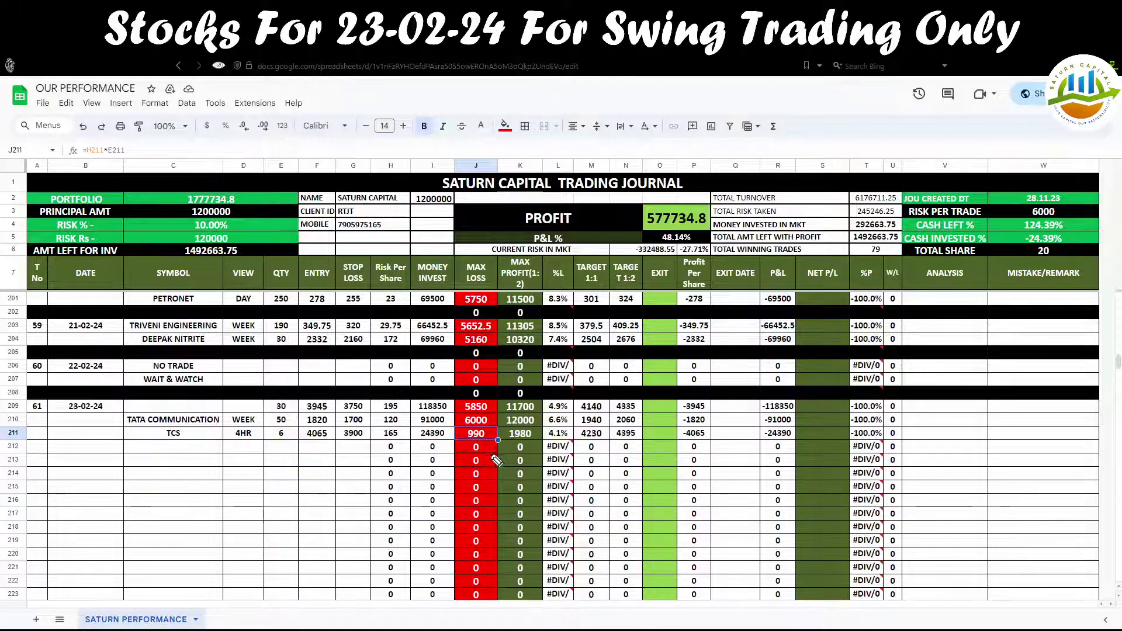
mouse_move(1029, 227)
left_mouse_down()
mouse_move(1067, 202)
mouse_move(1020, 228)
mouse_move(1028, 225)
left_mouse_up()
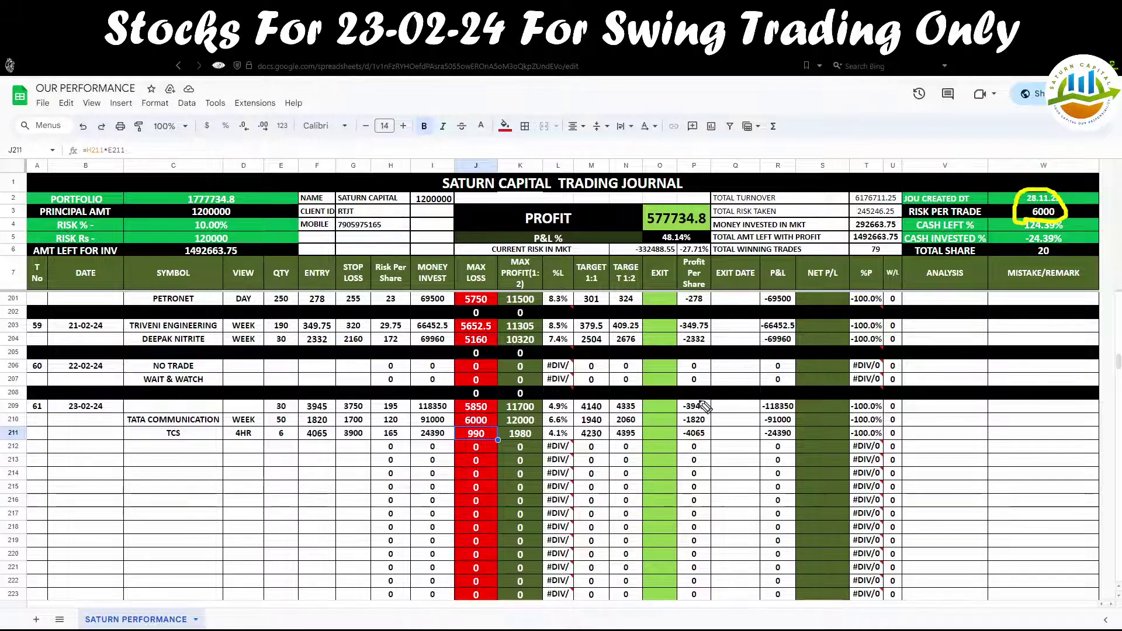
key("e")
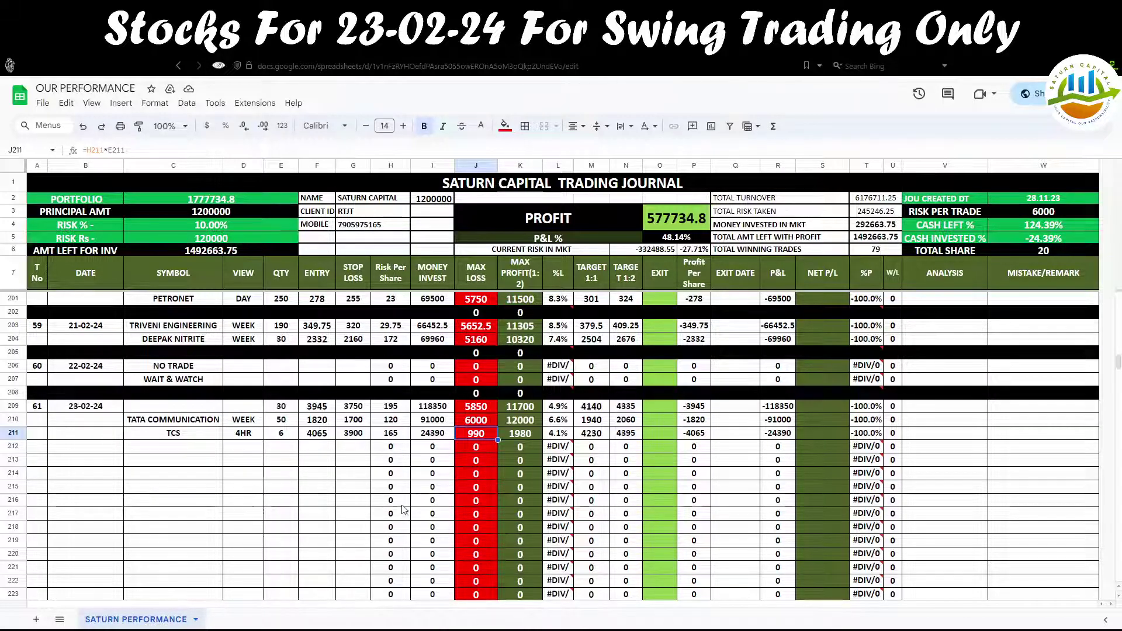
Set the quantity of the 23-02-24 TCS trade to 35
left_click(286, 435)
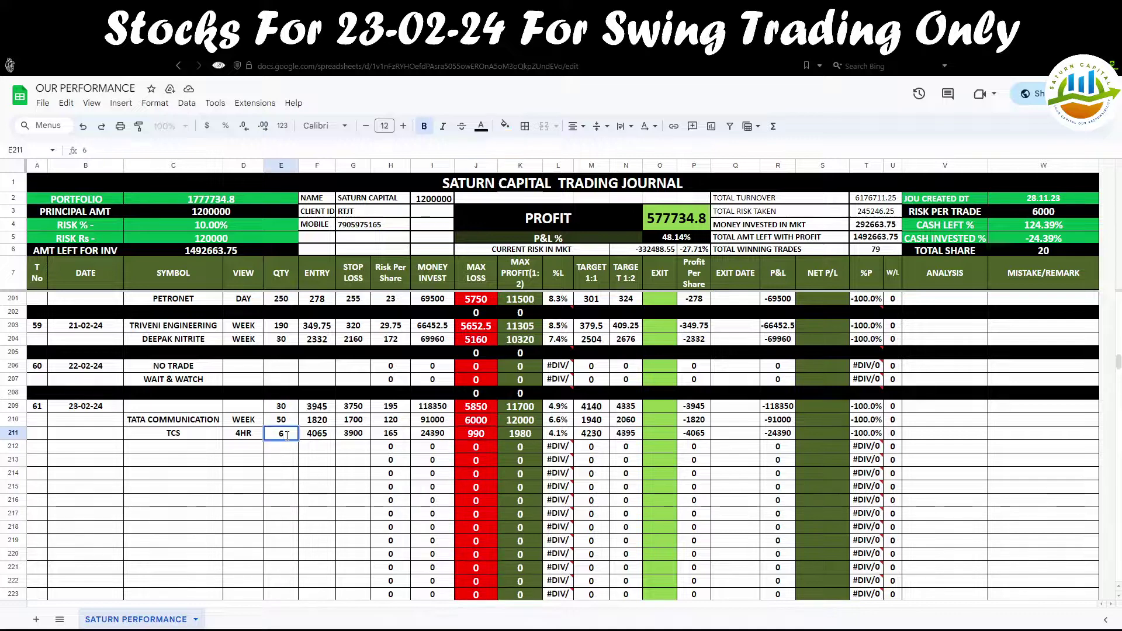
key("BackSpace")
type("35")
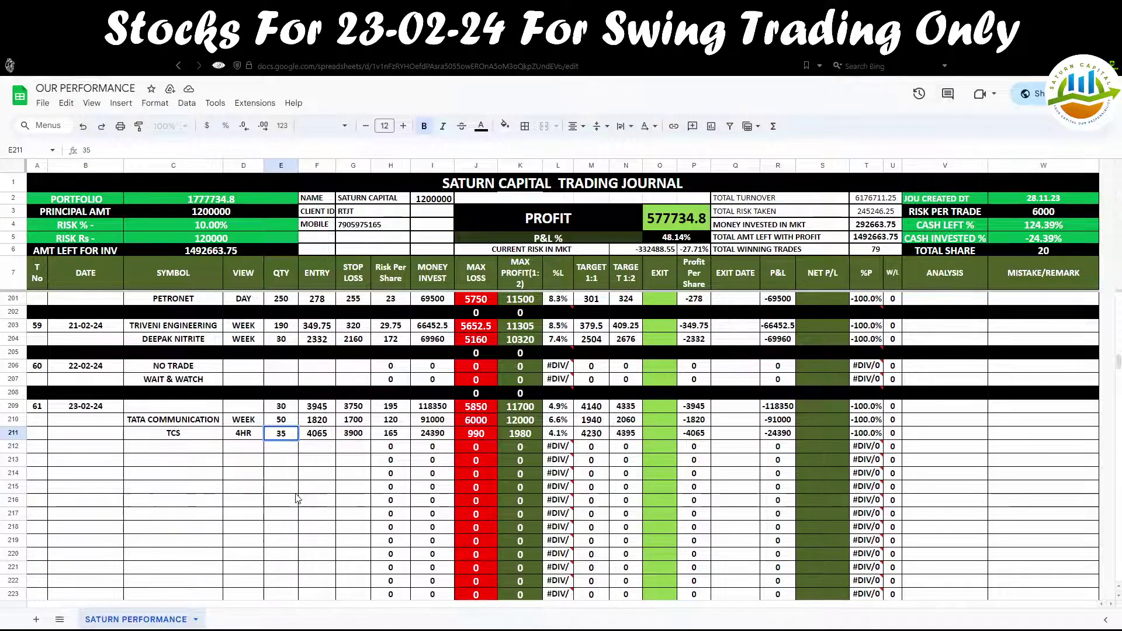
left_click(281, 487)
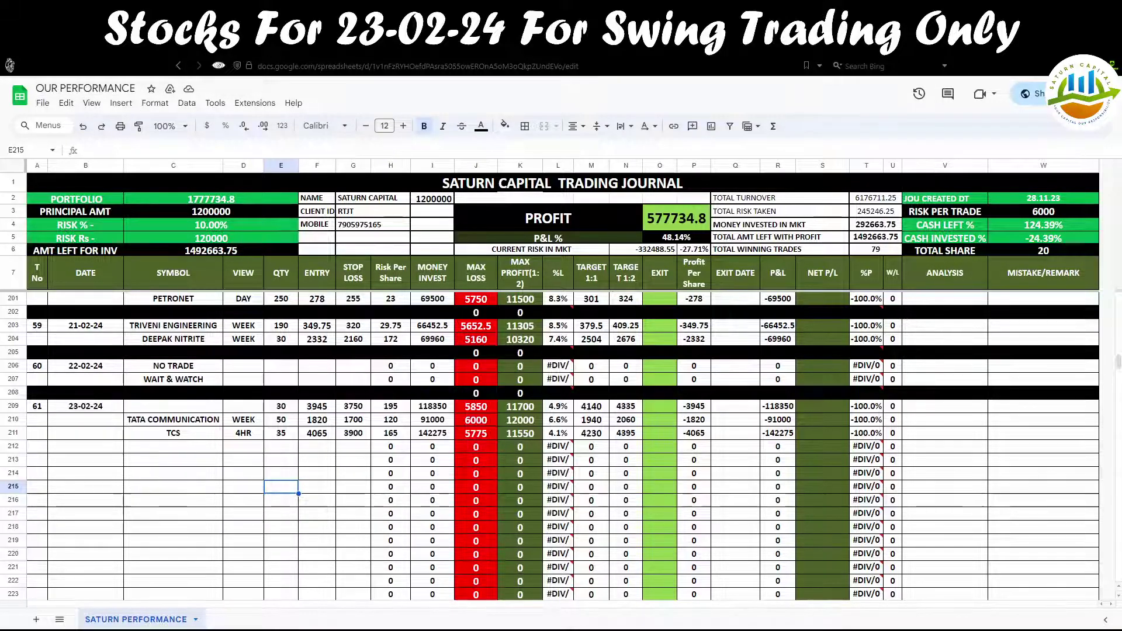
Switch to the Angel One watchlist, open EICHERMOT on the 4-hour timeframe, and mark its moving-average, stochastic and RSI signals as 1, 2m and 3m
left_click(263, 47)
left_click(82, 208)
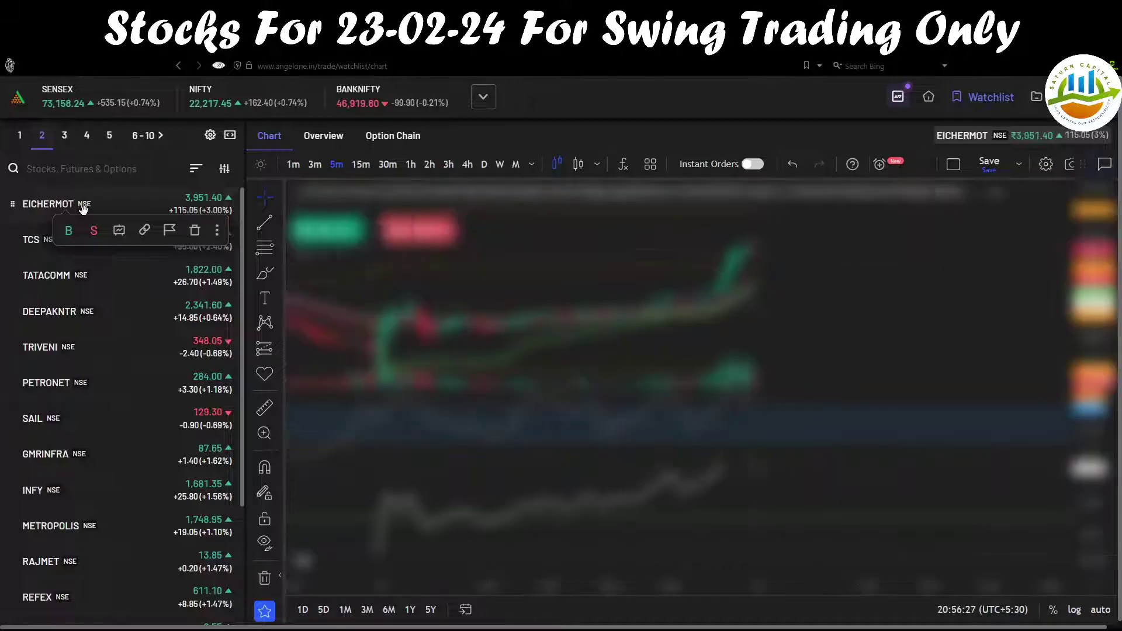
left_click(468, 165)
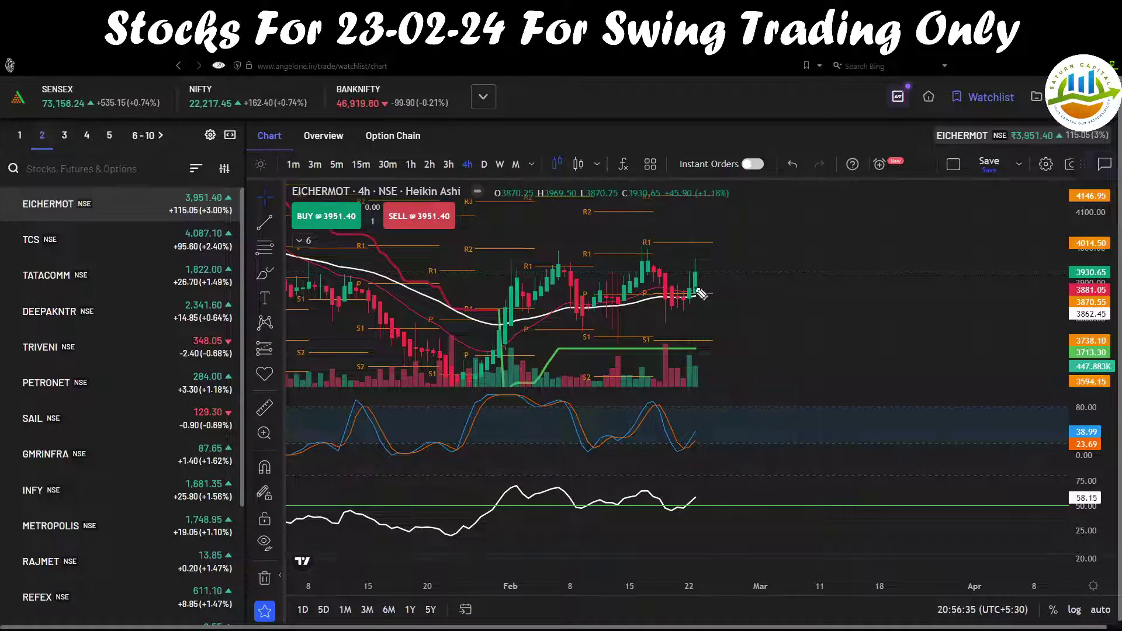
mouse_move(694, 289)
left_mouse_down()
mouse_move(717, 275)
mouse_move(726, 287)
left_mouse_up()
left_click_drag(738, 281, 739, 307)
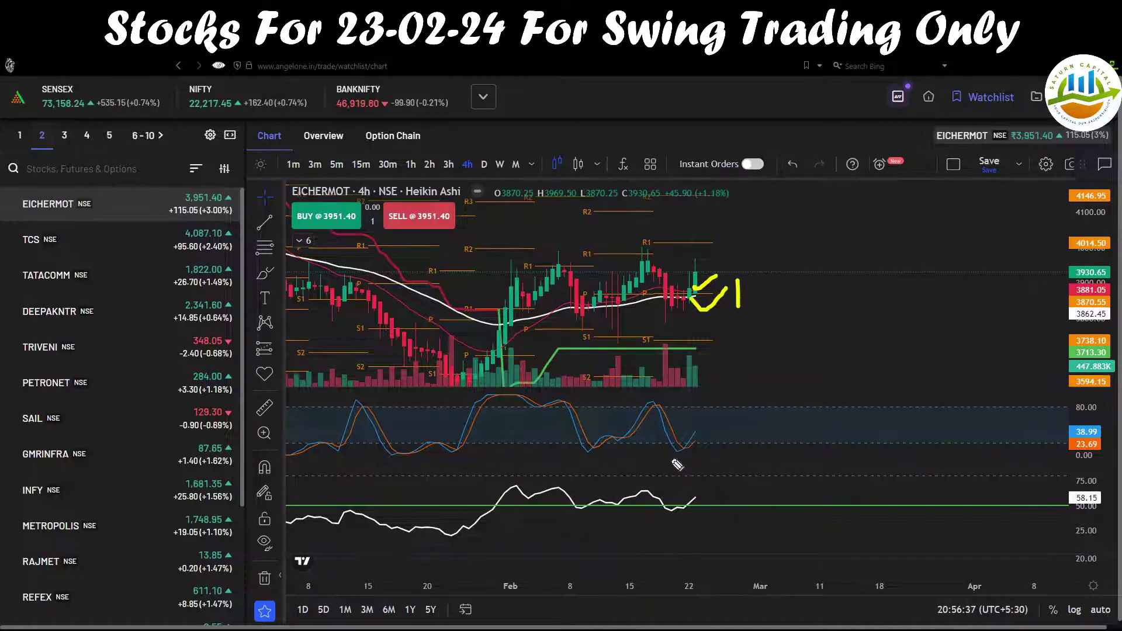
mouse_move(671, 459)
left_mouse_down()
mouse_move(711, 420)
mouse_move(800, 428)
left_mouse_up()
mouse_move(666, 510)
left_mouse_down()
mouse_move(714, 480)
mouse_move(805, 485)
left_mouse_up()
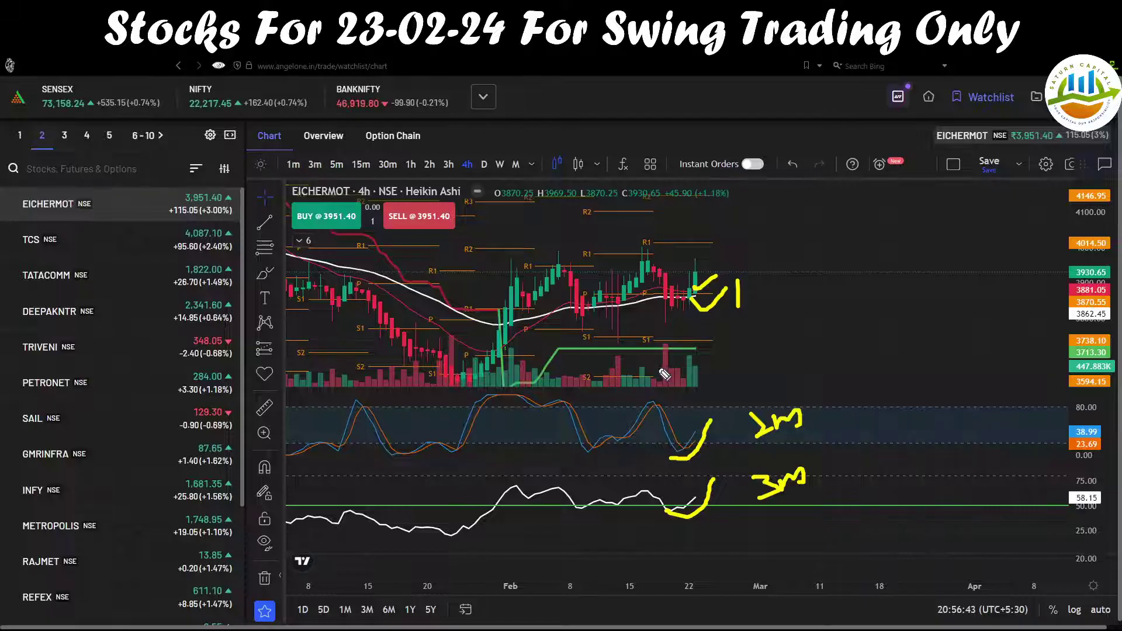
Show EICHERMOT on the daily timeframe, mark its moving-average, stochastic and RSI signals and the RSI reading, and clear the marks
left_click(484, 163)
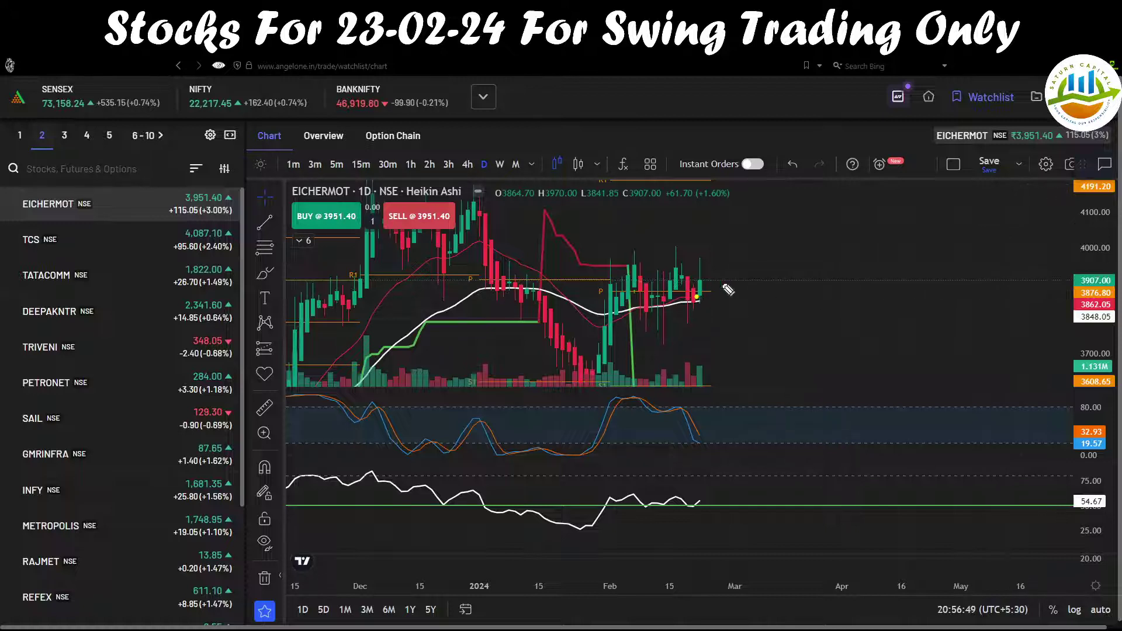
mouse_move(728, 279)
left_mouse_down()
mouse_move(700, 310)
mouse_move(751, 280)
left_mouse_up()
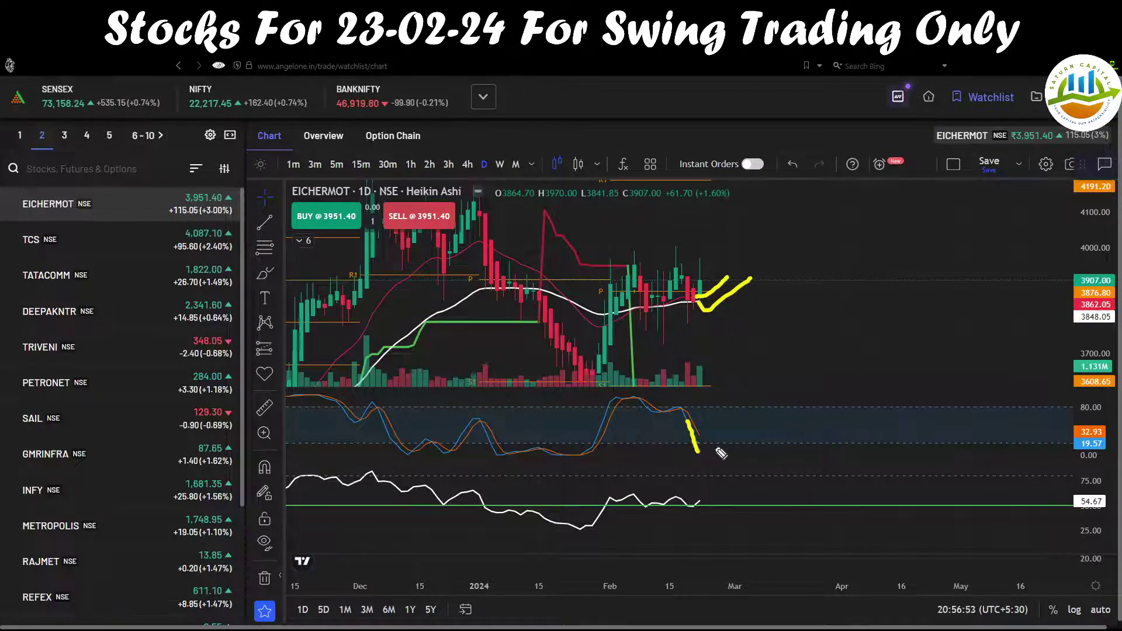
mouse_move(717, 452)
left_mouse_down()
mouse_move(727, 439)
mouse_move(763, 460)
left_mouse_up()
left_click_drag(681, 511, 714, 498)
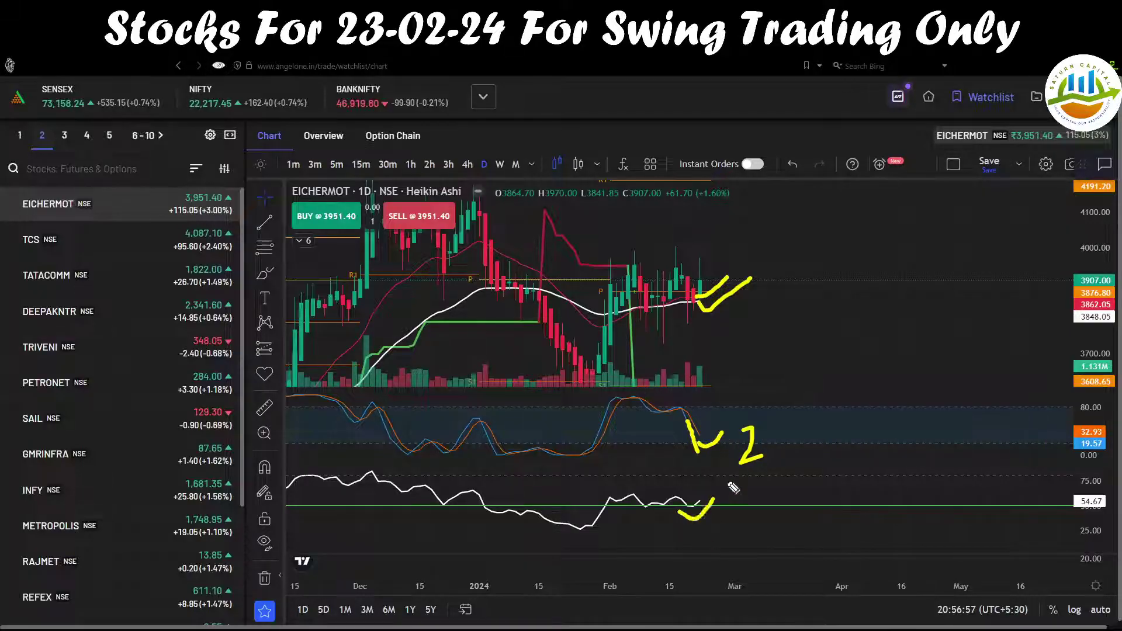
left_click_drag(796, 484, 776, 516)
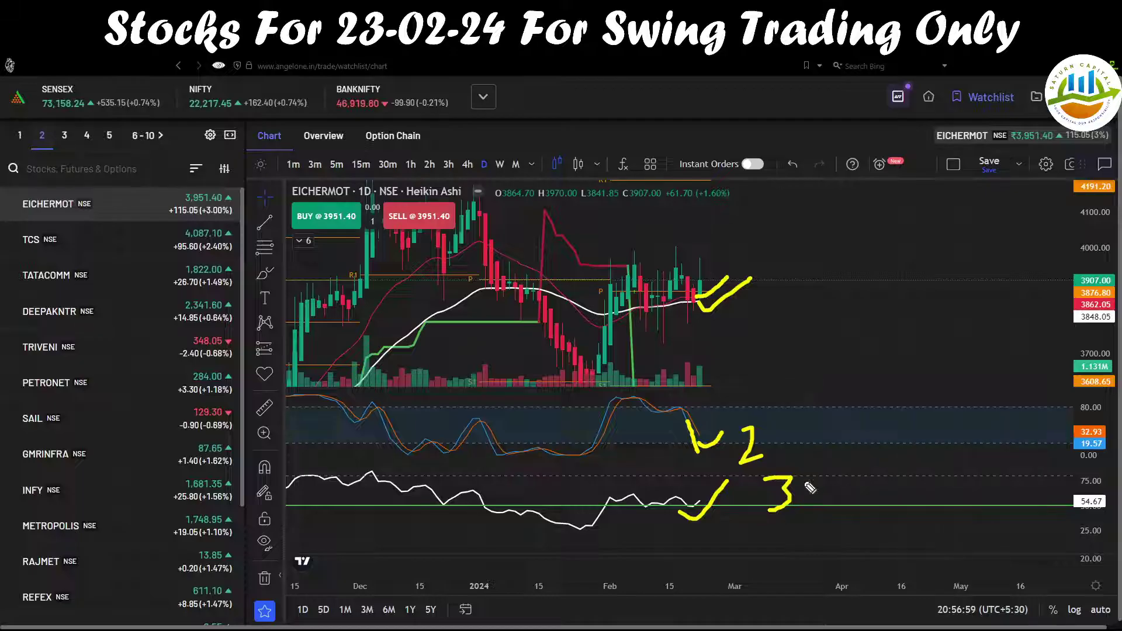
left_click_drag(805, 475, 817, 478)
mouse_move(1104, 499)
left_mouse_down()
mouse_move(1052, 507)
mouse_move(1107, 486)
left_mouse_up()
left_click_drag(686, 304, 708, 304)
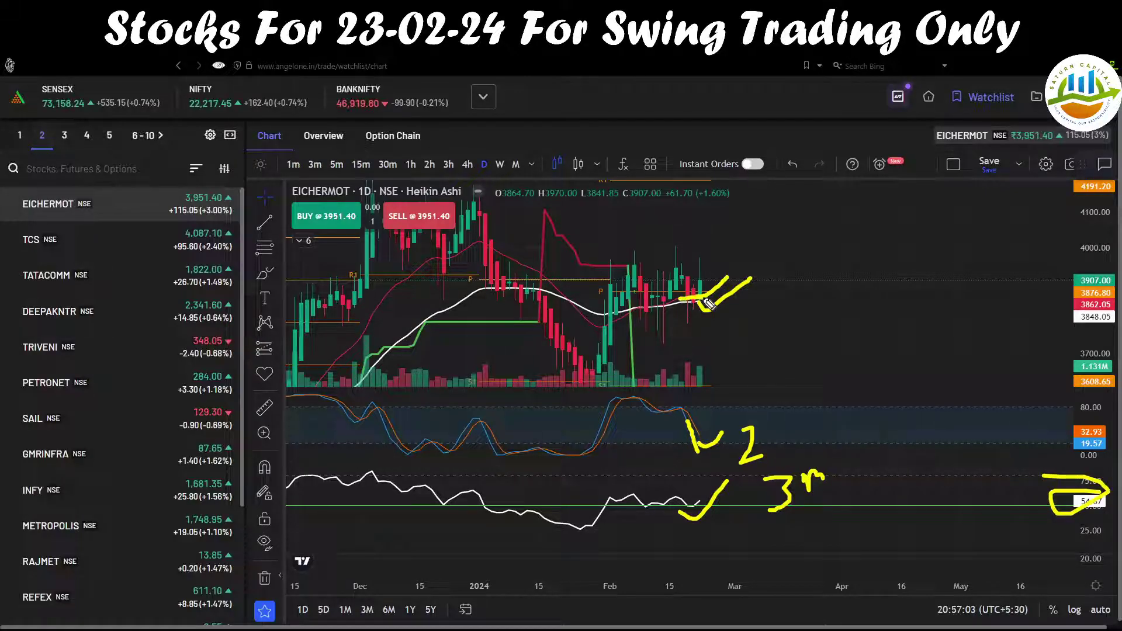
left_click_drag(804, 180, 679, 183)
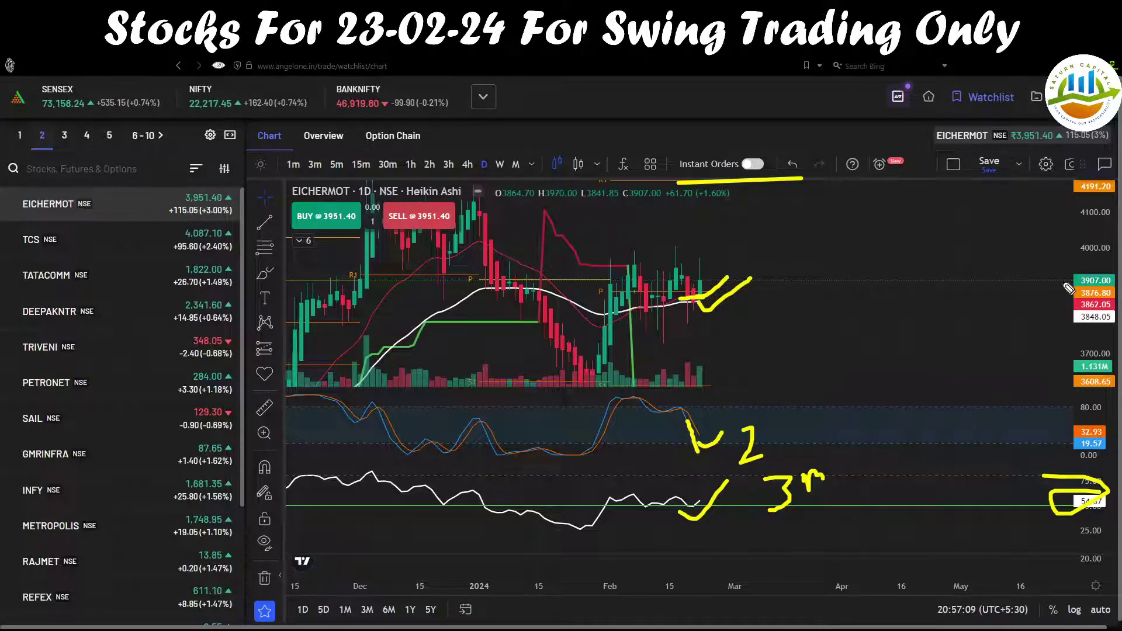
key("Escape")
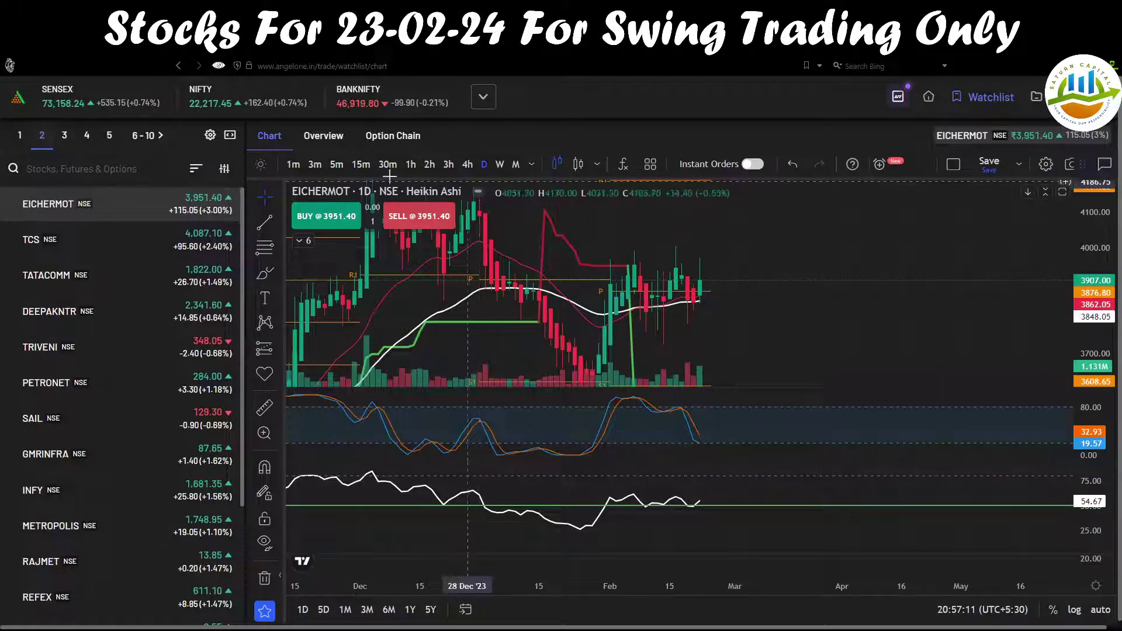
Check EICHERMOT on the 15-minute, 30-minute and 5-minute timeframes, and stretch the 5-minute price scale to examine the entry area
left_click(363, 168)
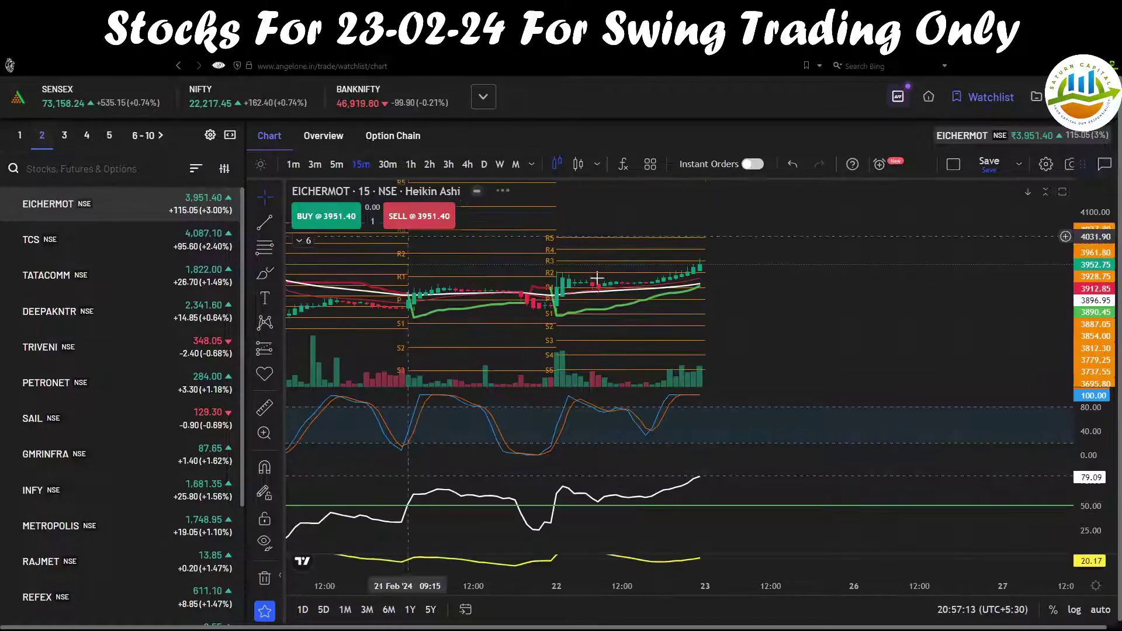
left_click(387, 164)
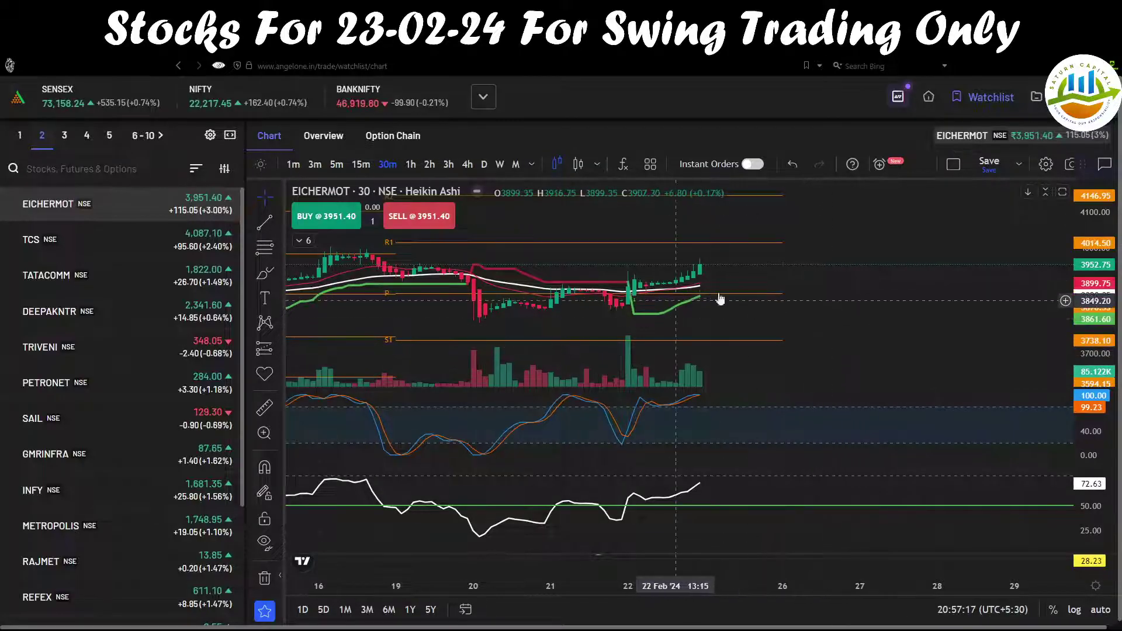
left_click(338, 165)
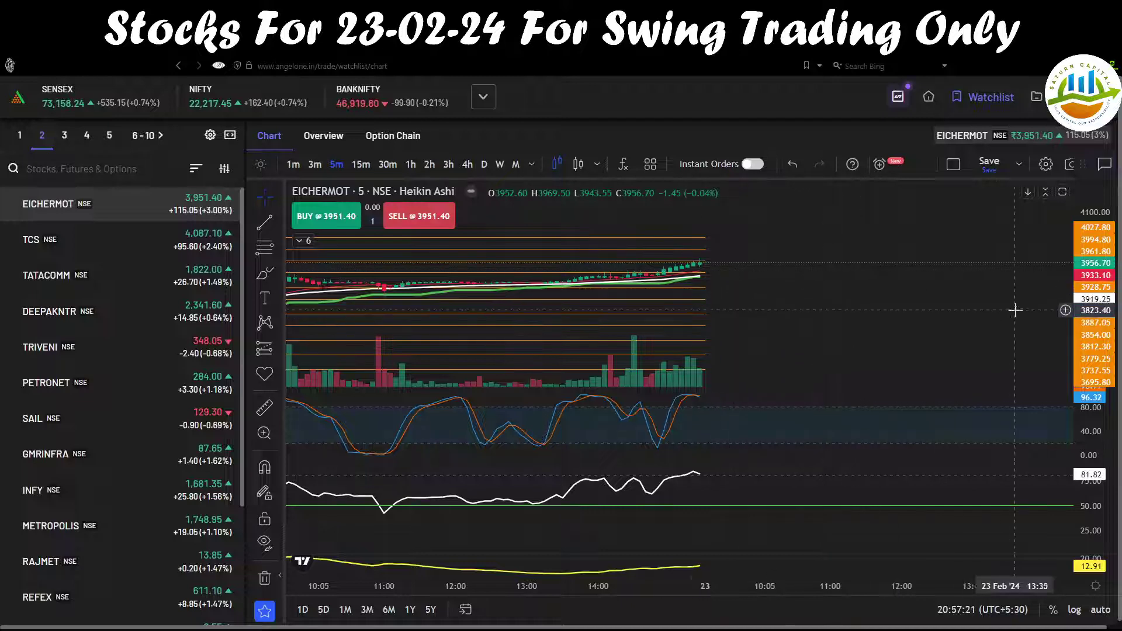
left_click_drag(1096, 308, 1098, 272)
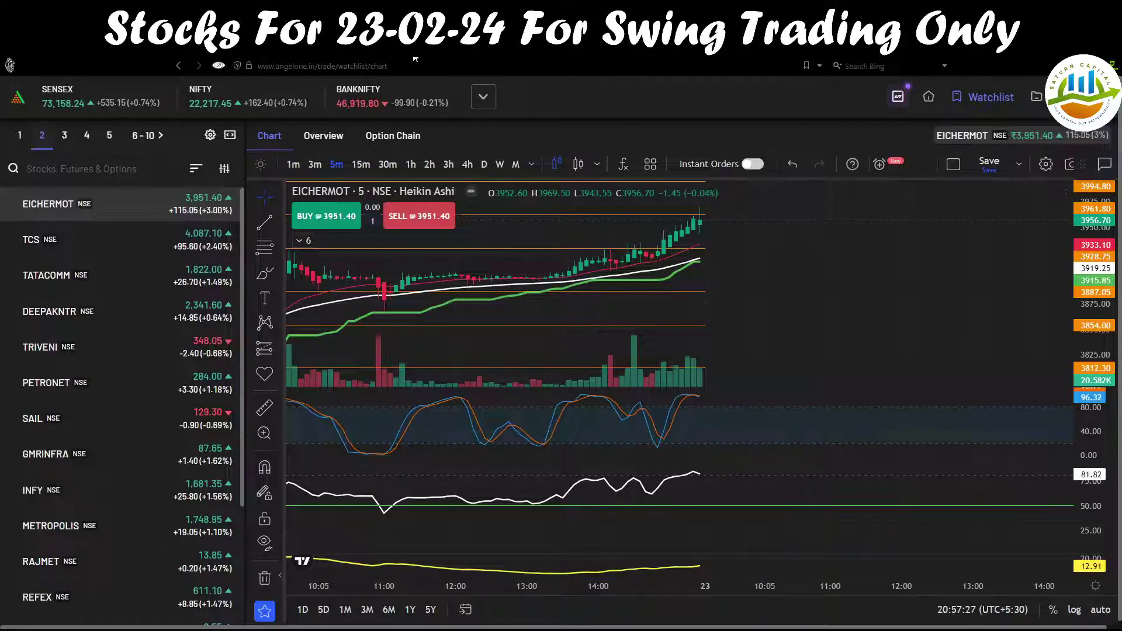
Switch to the trading journal and set the entry price of the first 23-02-24 trade to 3935
left_click(585, 50)
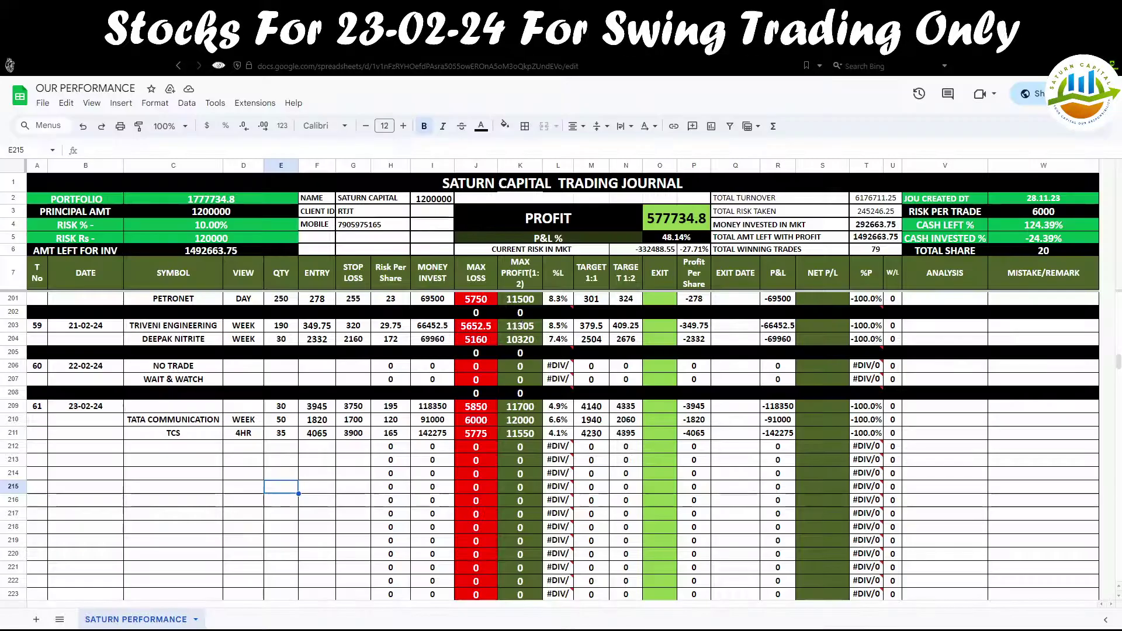
left_click(315, 411)
type("3935")
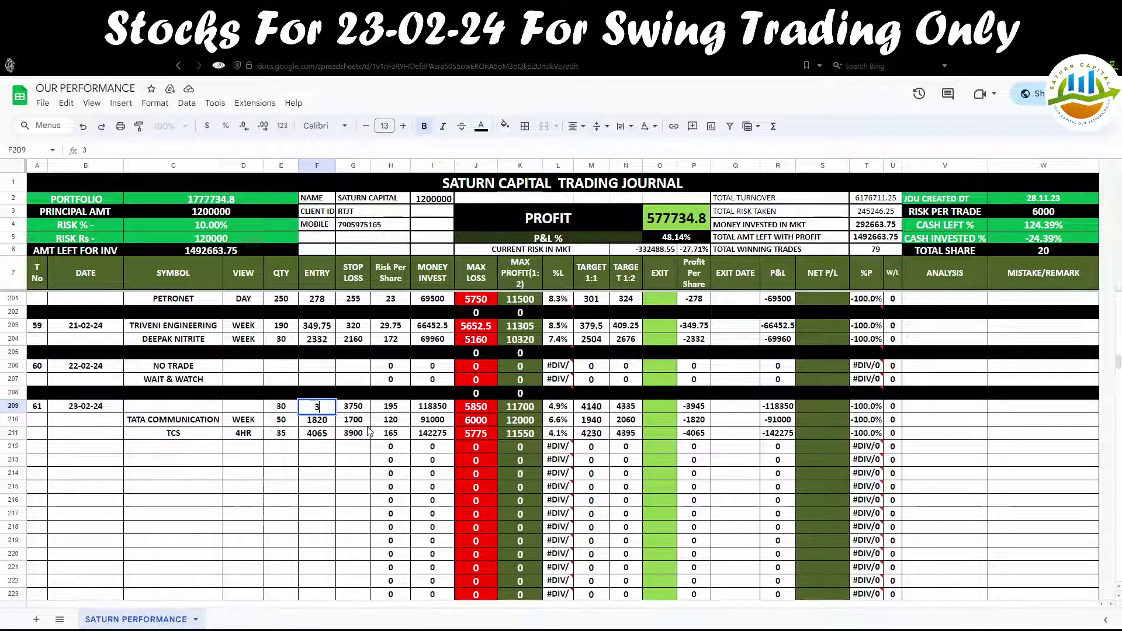
left_click(316, 472)
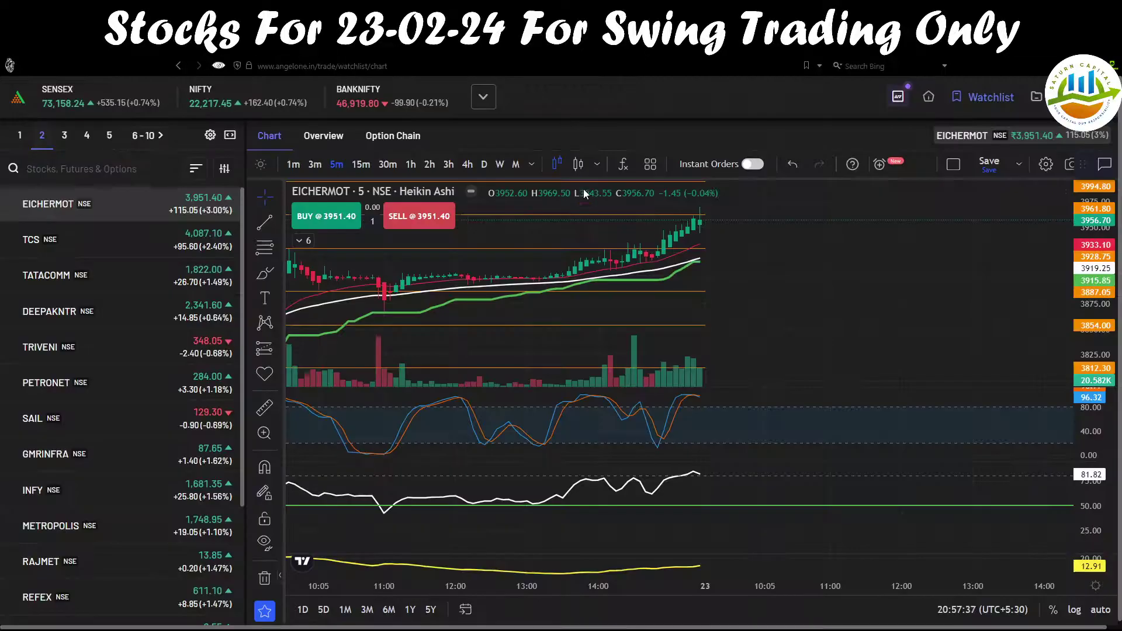
Return to the Angel One chart, show EICHERMOT on the daily timeframe, and draw a rising line below the latest candles
left_click(281, 47)
left_click(482, 166)
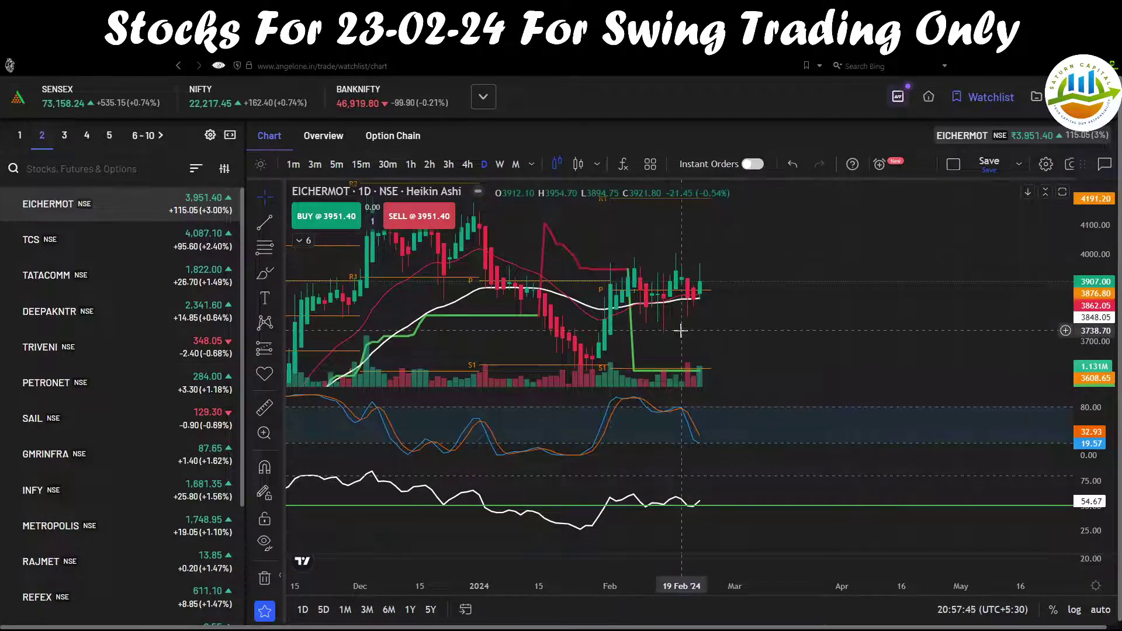
left_click_drag(677, 325, 730, 297)
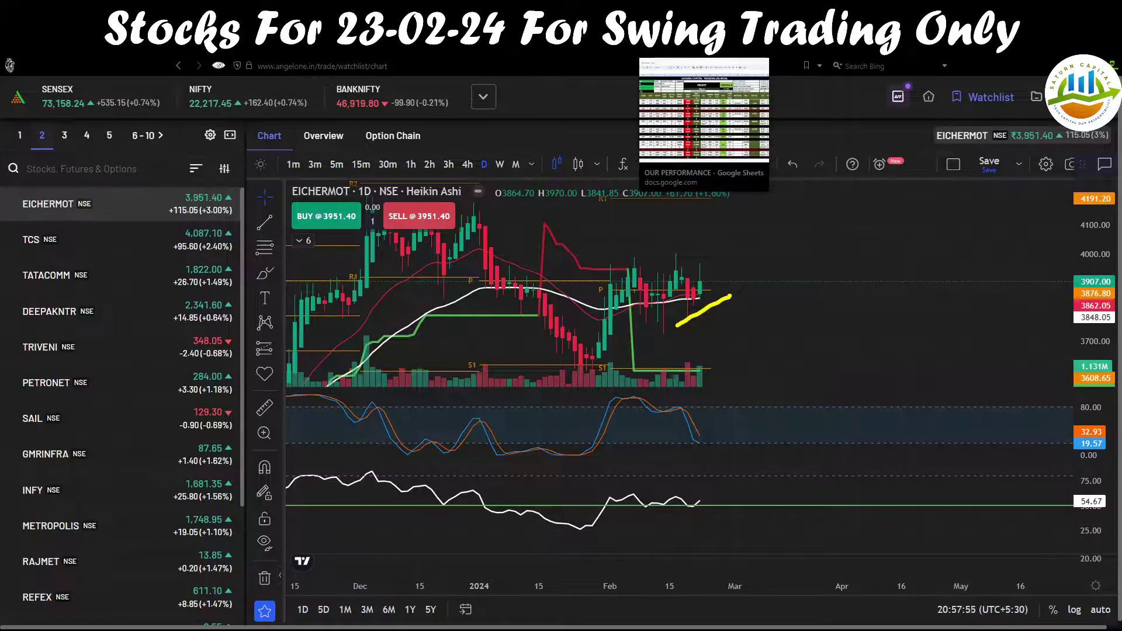
Switch to the trading journal, circle the first 23-02-24 trade's maximum loss, loss percentage and target figures, and clear the marks
left_click(677, 35)
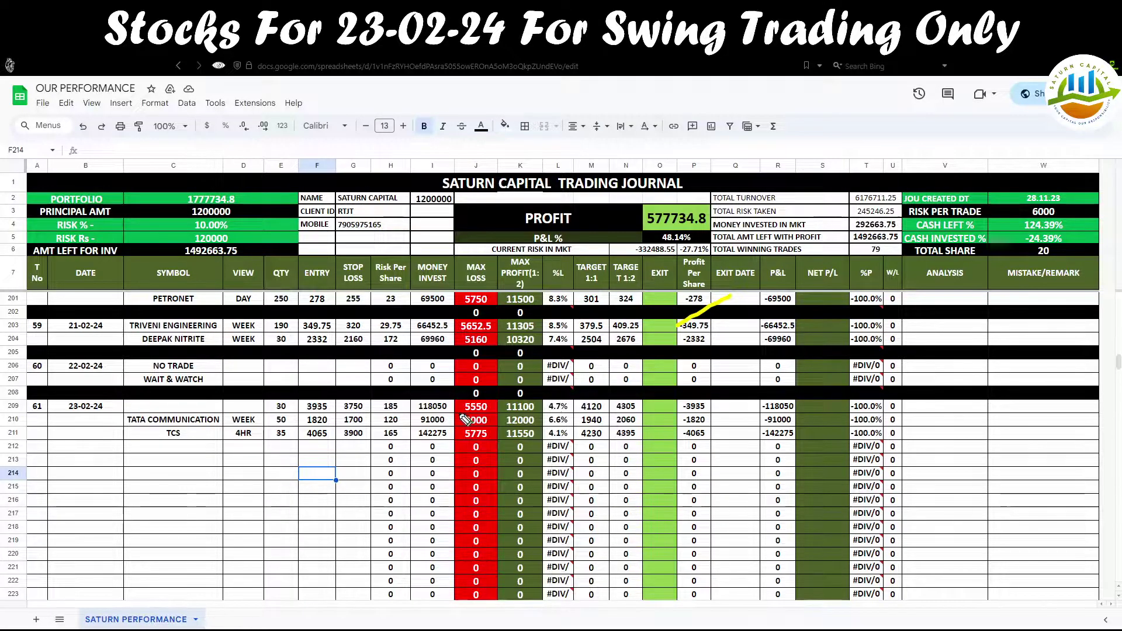
mouse_move(494, 401)
left_mouse_down()
mouse_move(462, 412)
mouse_move(492, 400)
left_mouse_up()
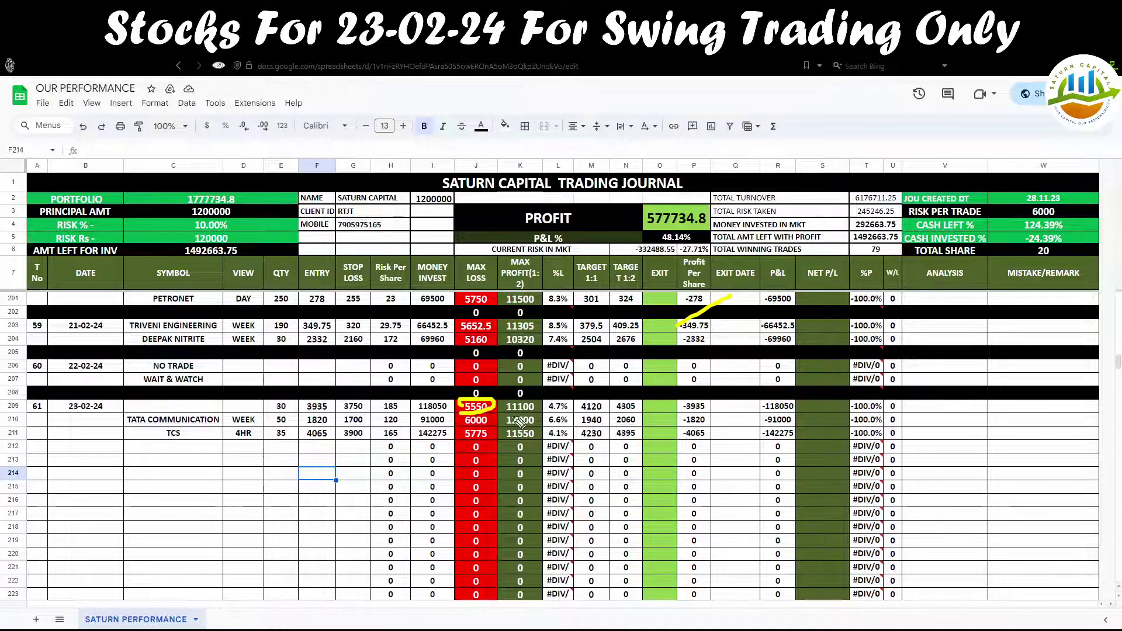
mouse_move(574, 411)
left_mouse_down()
mouse_move(558, 395)
mouse_move(547, 411)
mouse_move(609, 412)
mouse_move(576, 403)
left_mouse_up()
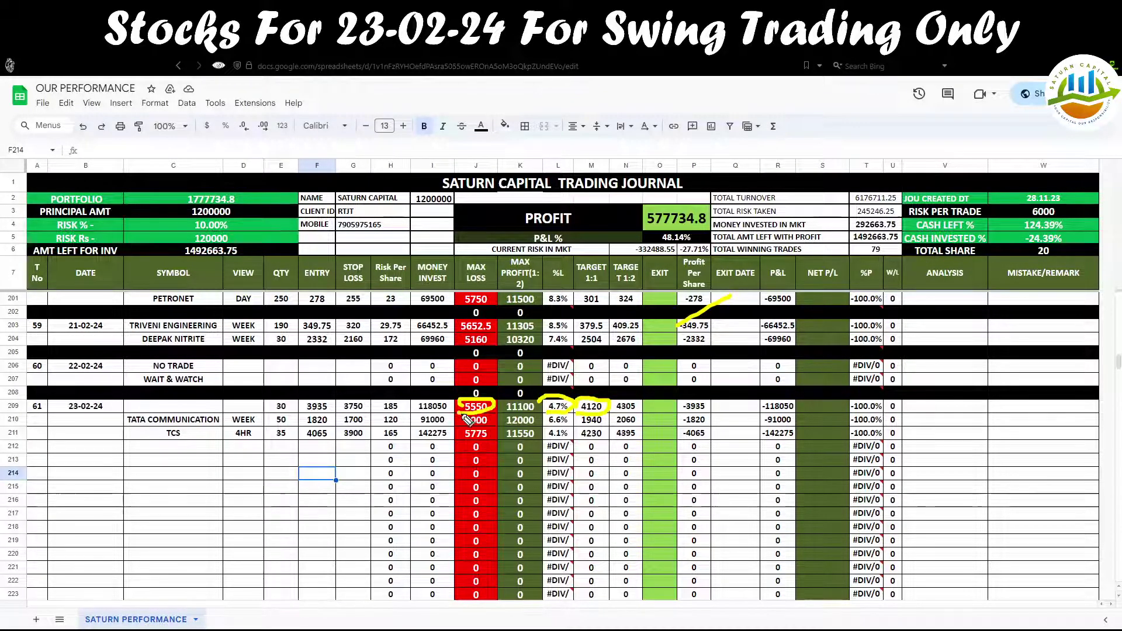
left_click_drag(493, 407, 493, 402)
mouse_move(631, 417)
left_mouse_down()
mouse_move(613, 412)
mouse_move(639, 405)
mouse_move(612, 401)
left_mouse_up()
mouse_move(503, 416)
left_mouse_down()
mouse_move(556, 406)
mouse_move(526, 417)
left_mouse_up()
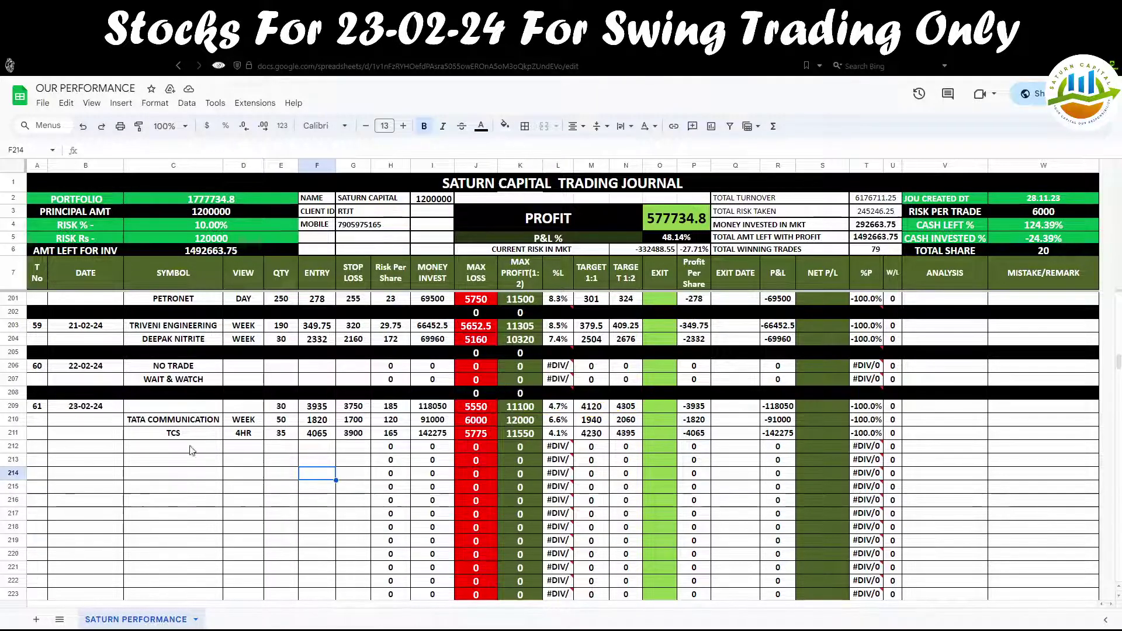
Enter EICHER MOTOR as the symbol of the first 23-02-24 trade
double_click(155, 407)
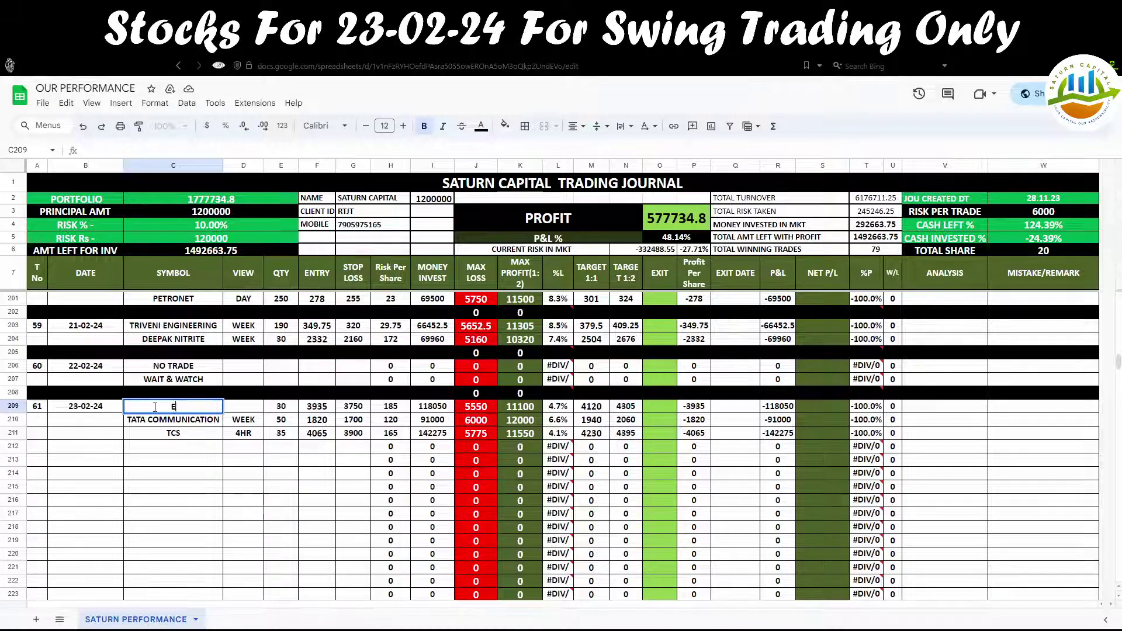
type("EICHER")
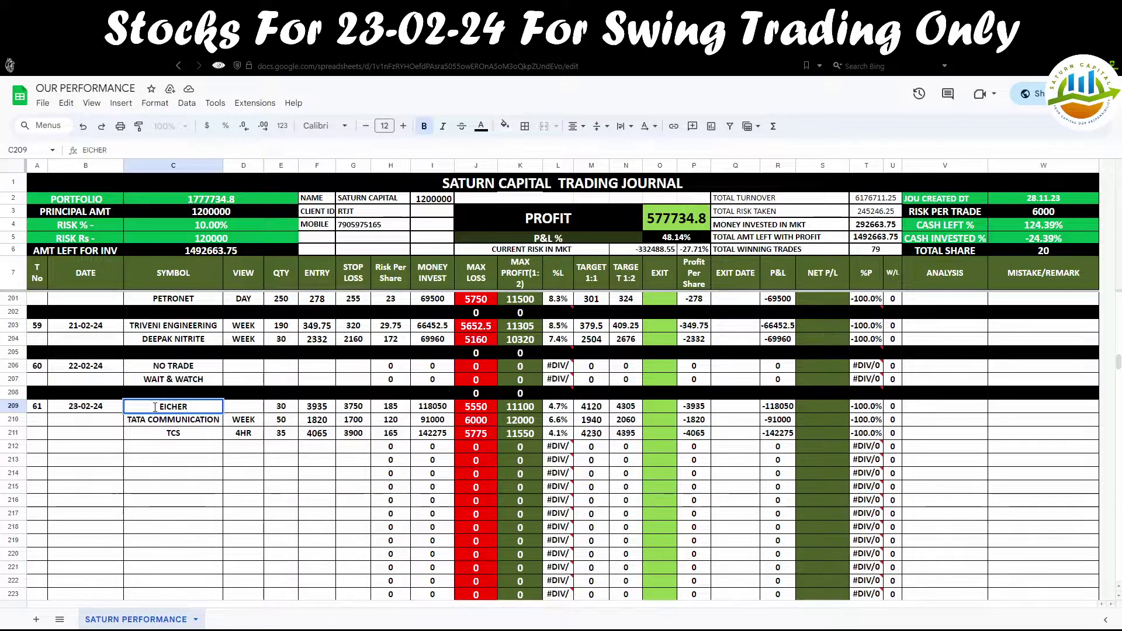
type(" MOTOR")
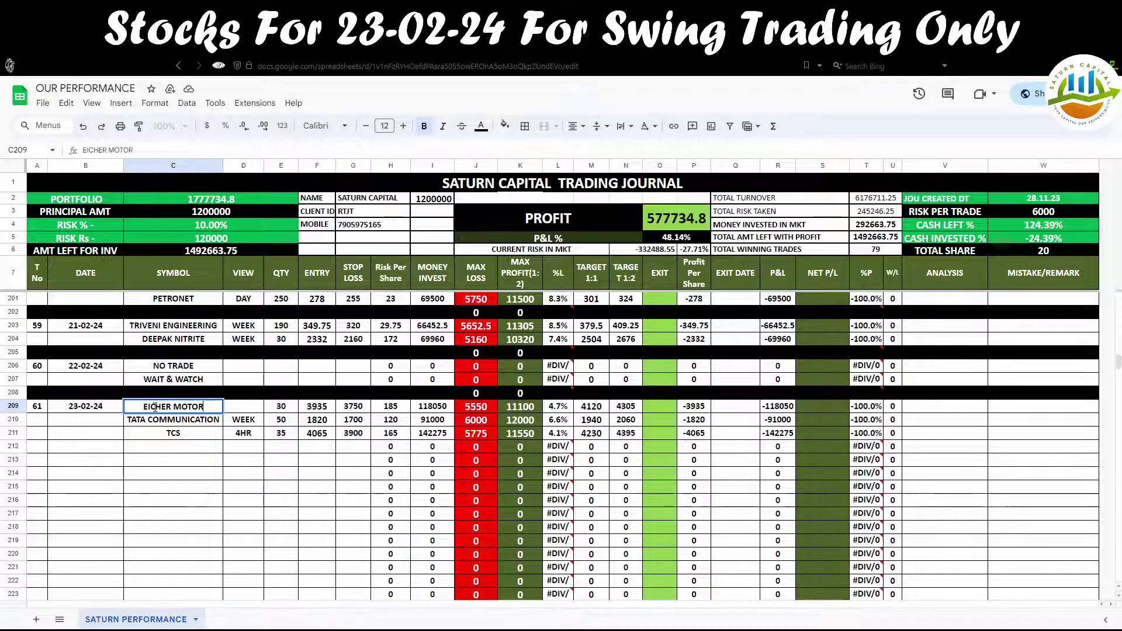
left_click(166, 465)
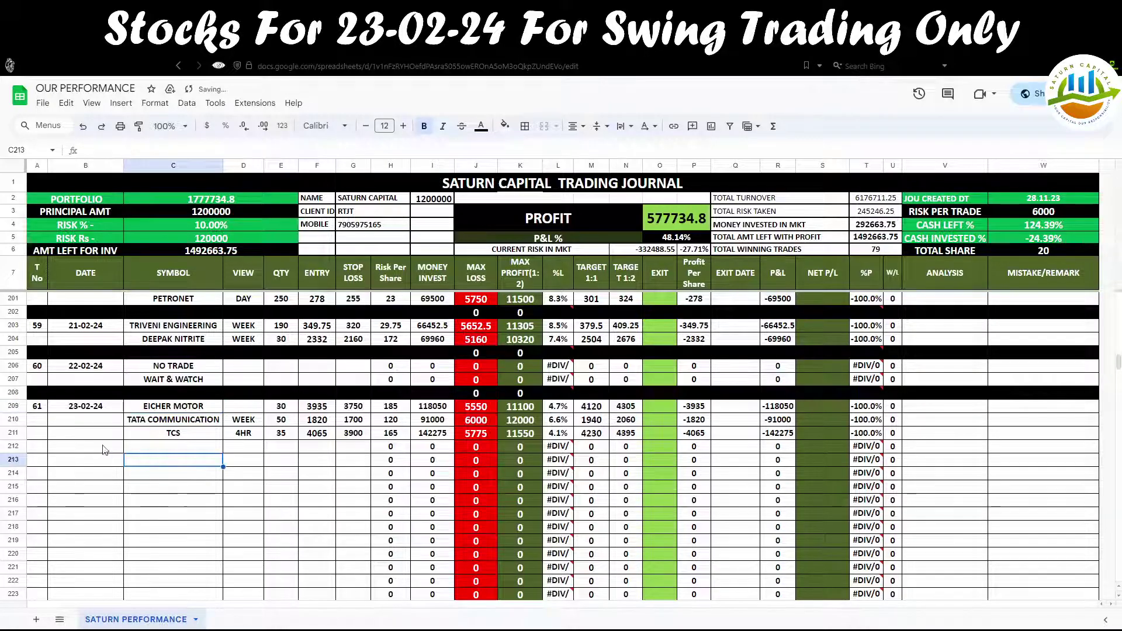
Fill row 212 below the TCS trade with black as a separator
left_click(13, 446)
left_click(505, 126)
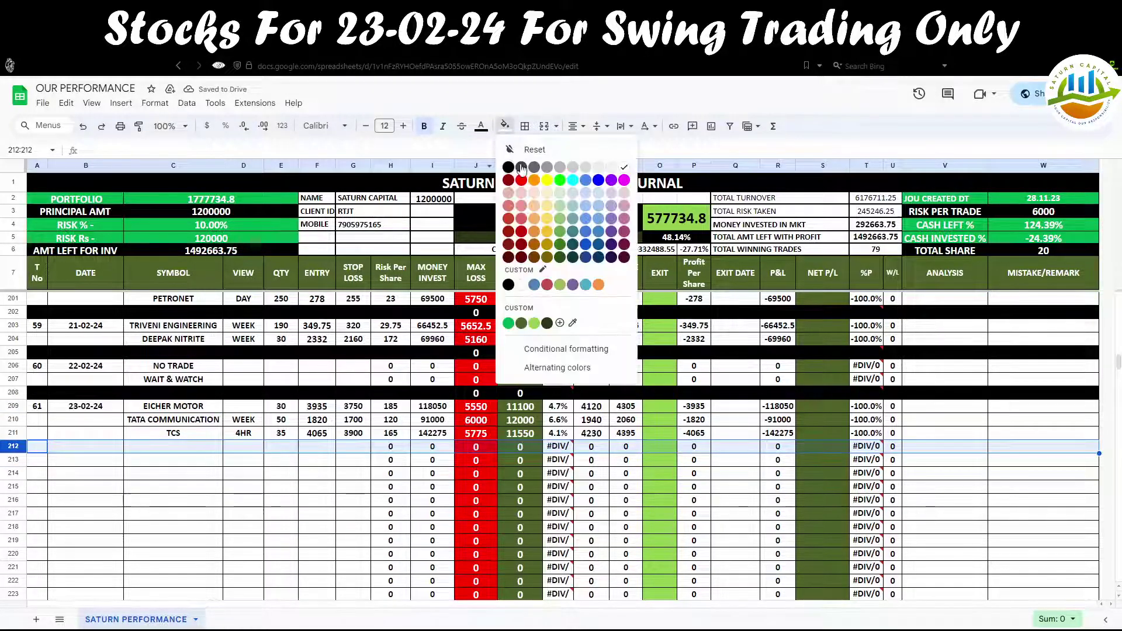
left_click(509, 168)
left_click(347, 502)
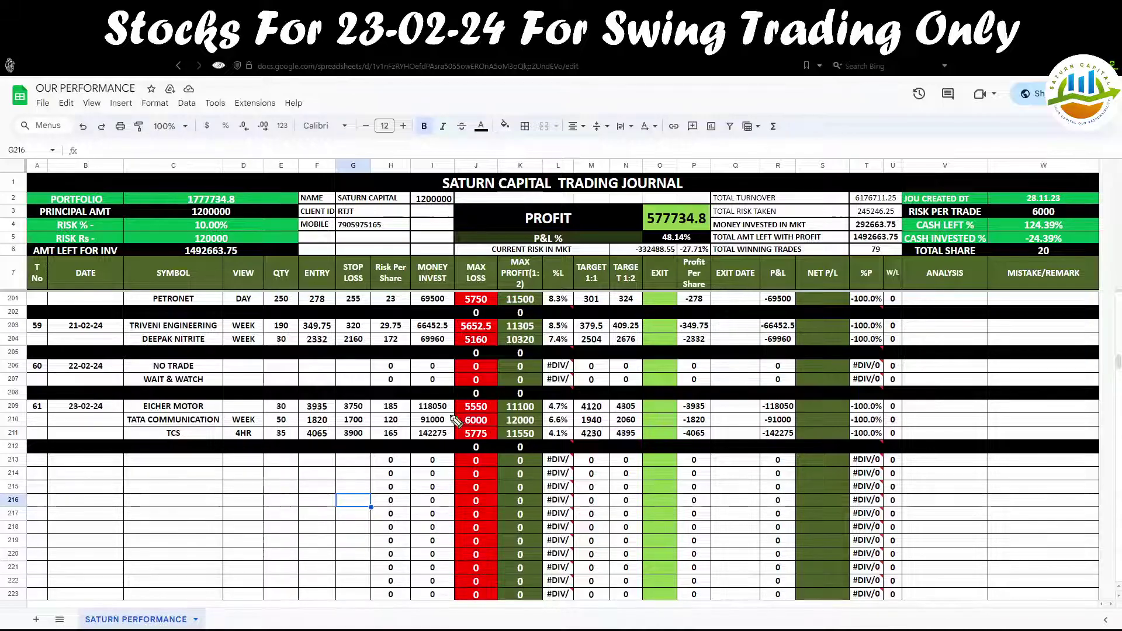
Underline the three 23-02-24 investment amounts, circle their loss percentages, the 1200000 capital and the risk percentage, and clear the marks
left_click_drag(417, 412, 452, 413)
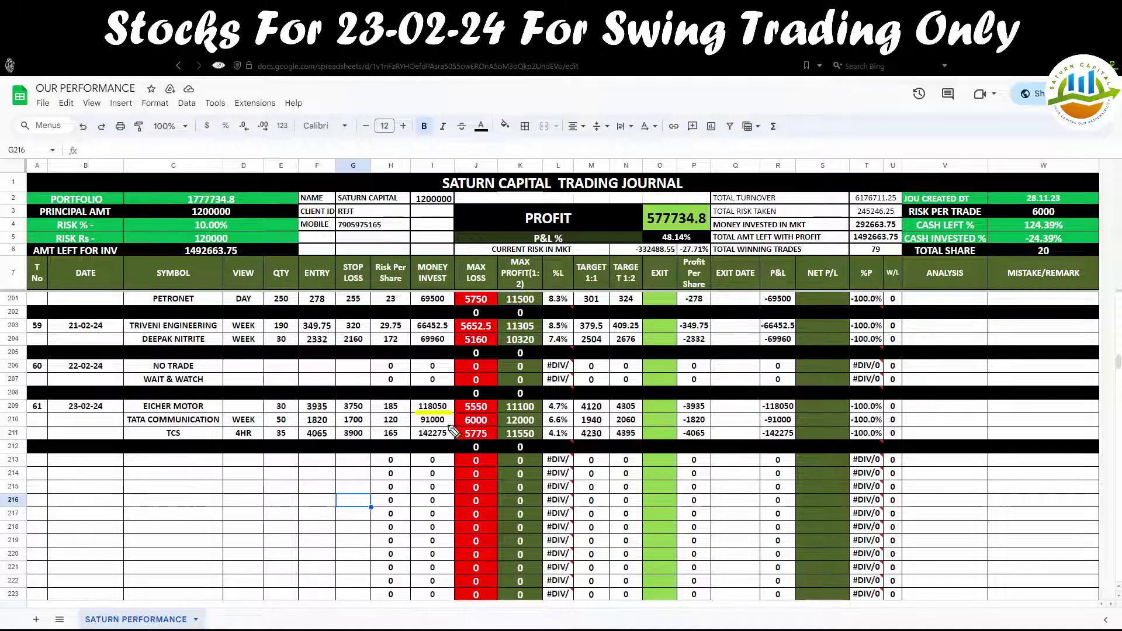
mouse_move(416, 425)
left_mouse_down()
mouse_move(455, 426)
mouse_move(454, 437)
left_mouse_up()
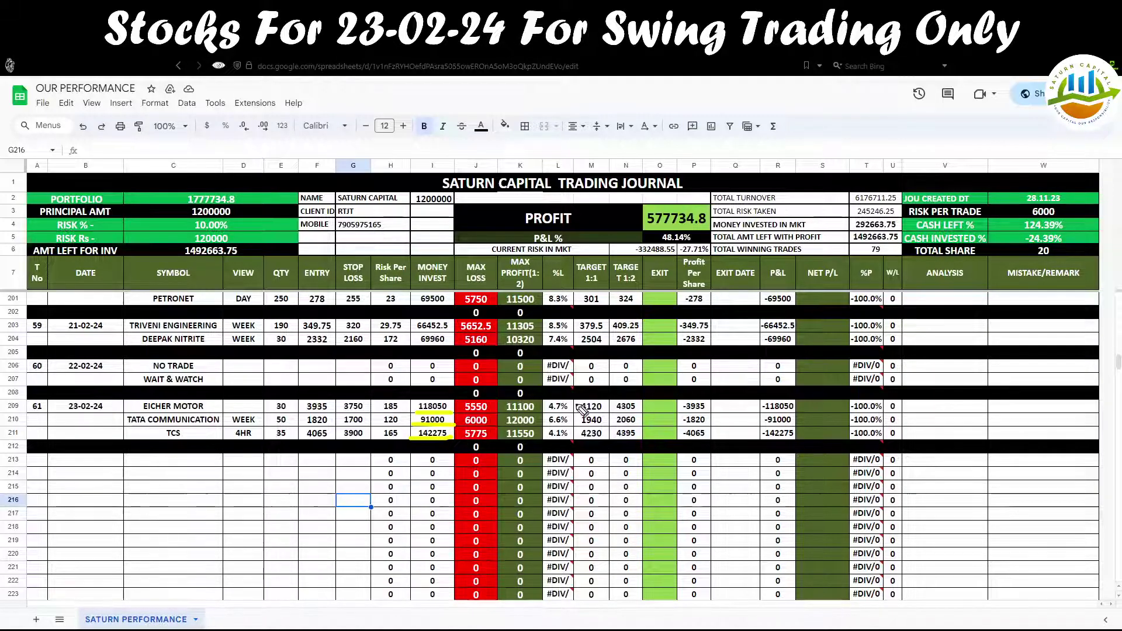
mouse_move(577, 404)
left_mouse_down()
mouse_move(561, 388)
mouse_move(535, 412)
mouse_move(554, 445)
mouse_move(582, 436)
mouse_move(586, 402)
left_mouse_up()
mouse_move(417, 221)
left_mouse_down()
mouse_move(423, 195)
mouse_move(409, 208)
left_mouse_up()
mouse_move(205, 236)
left_mouse_down()
mouse_move(237, 245)
mouse_move(225, 216)
mouse_move(184, 220)
mouse_move(190, 234)
left_mouse_up()
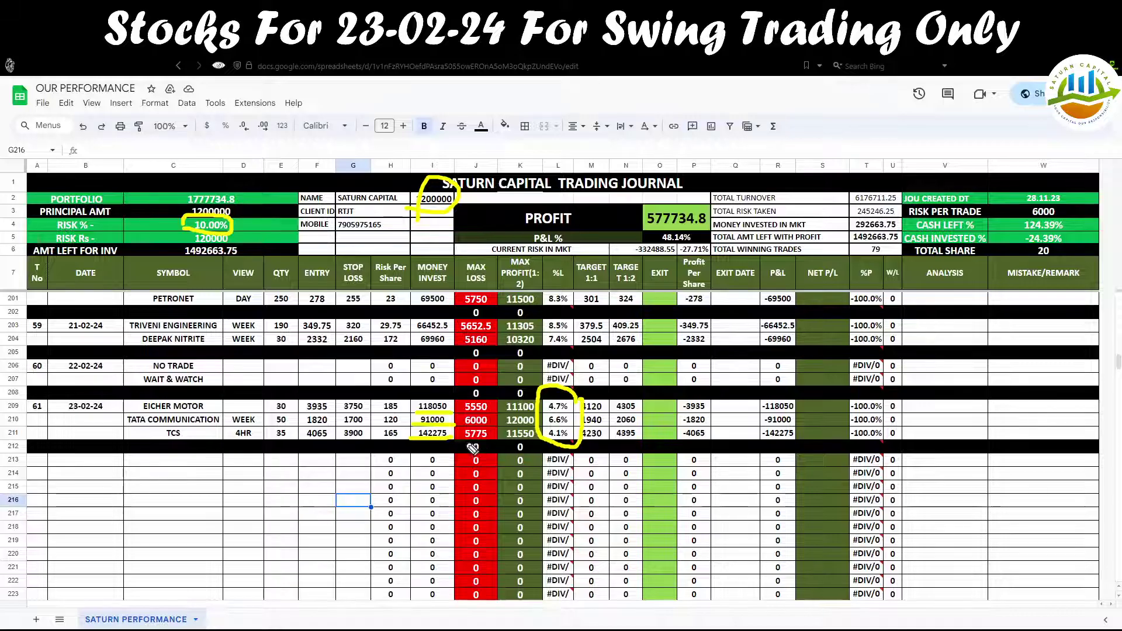
key("Escape")
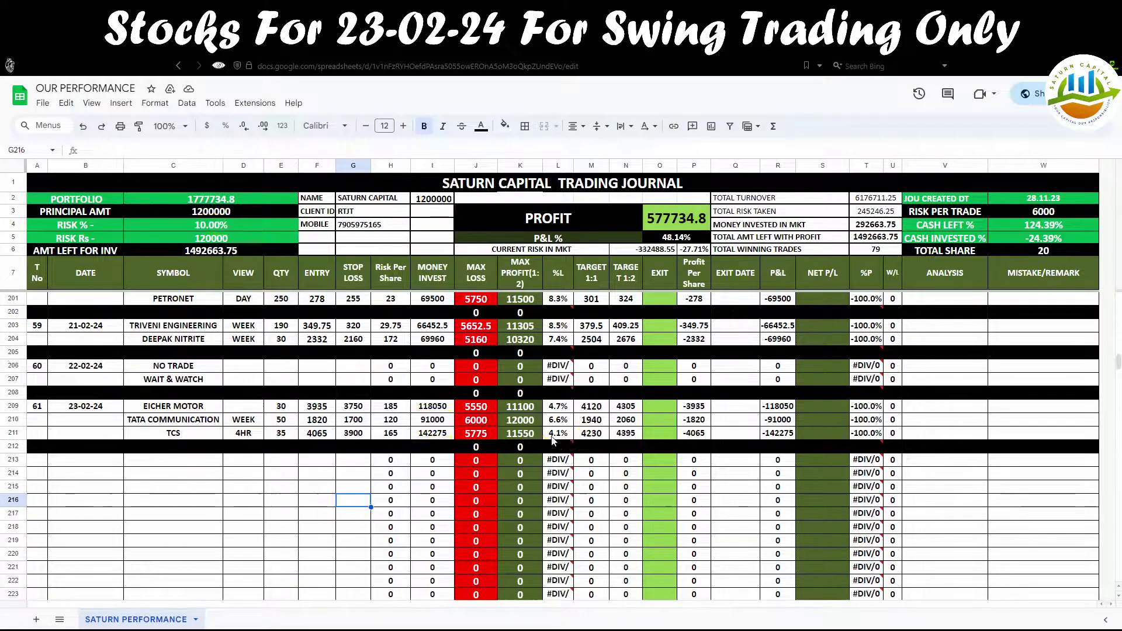
Set the view of the EICHER MOTOR trade to DAY
left_click(241, 408)
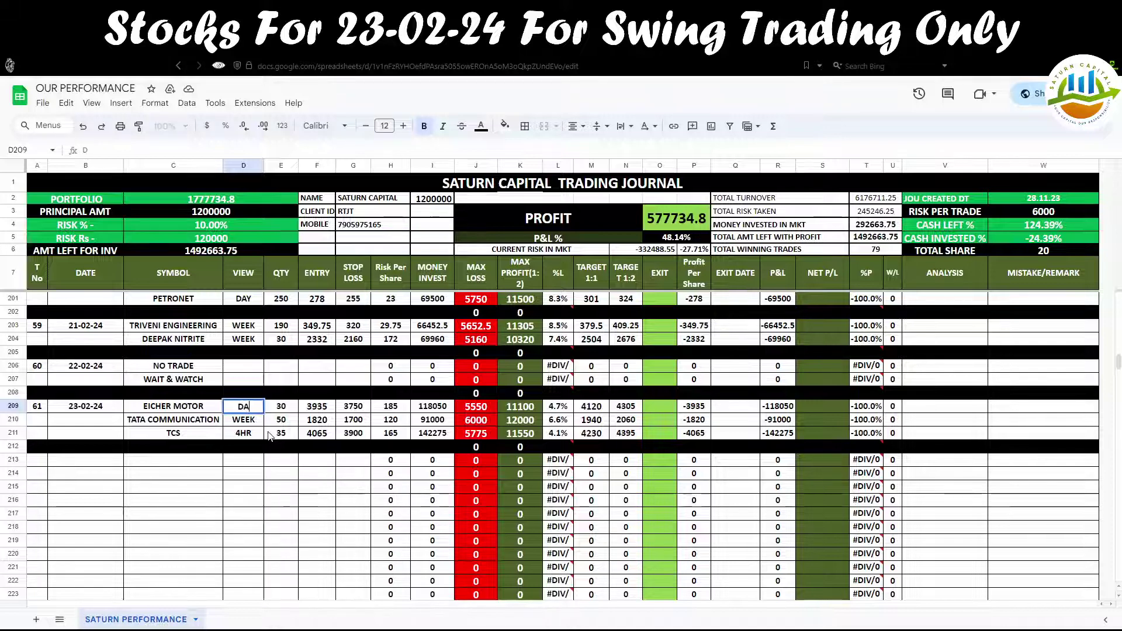
type("DAY")
left_click(283, 488)
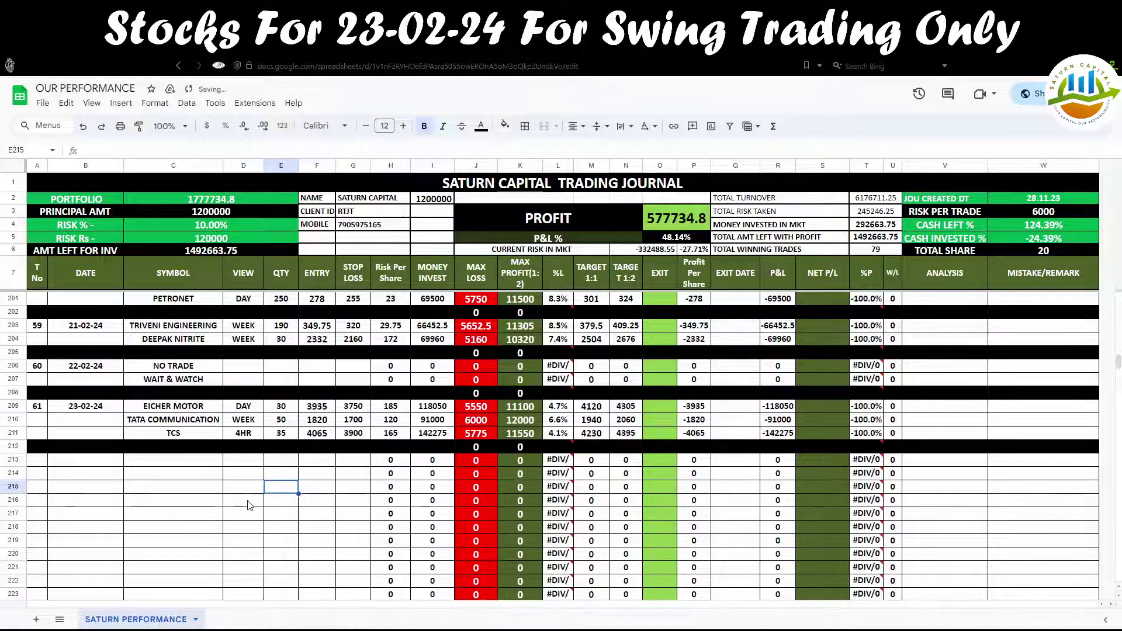